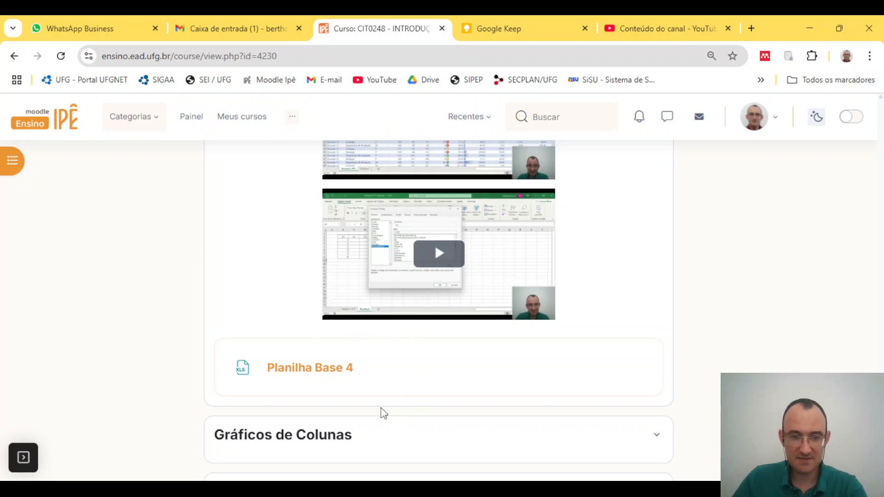
scroll(381, 409, down, 1)
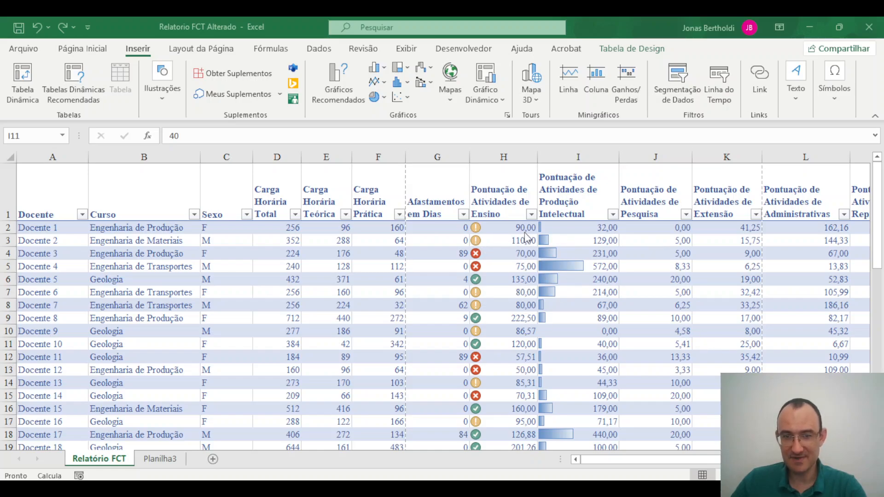
click(680, 462)
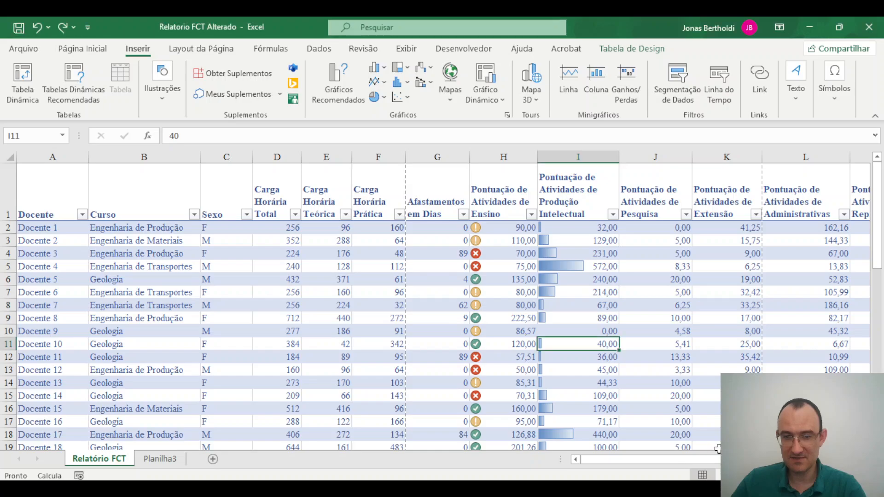
scroll(673, 448, right, 3)
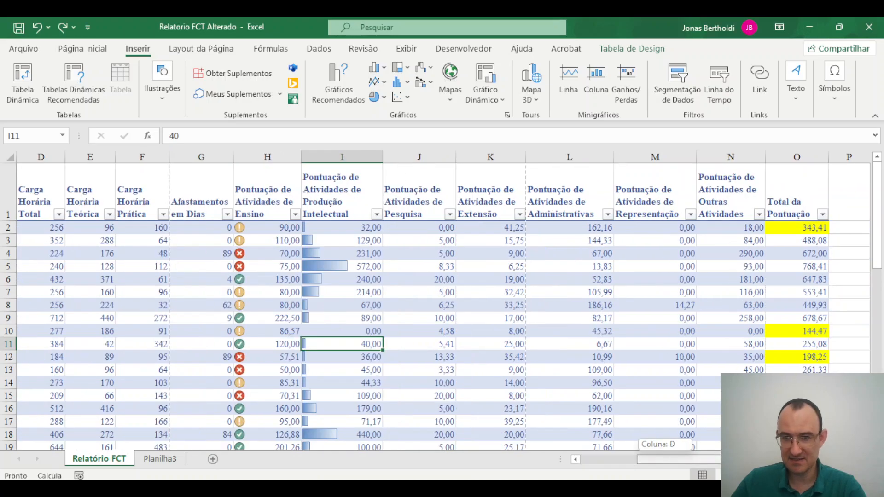
scroll(676, 451, left, 3)
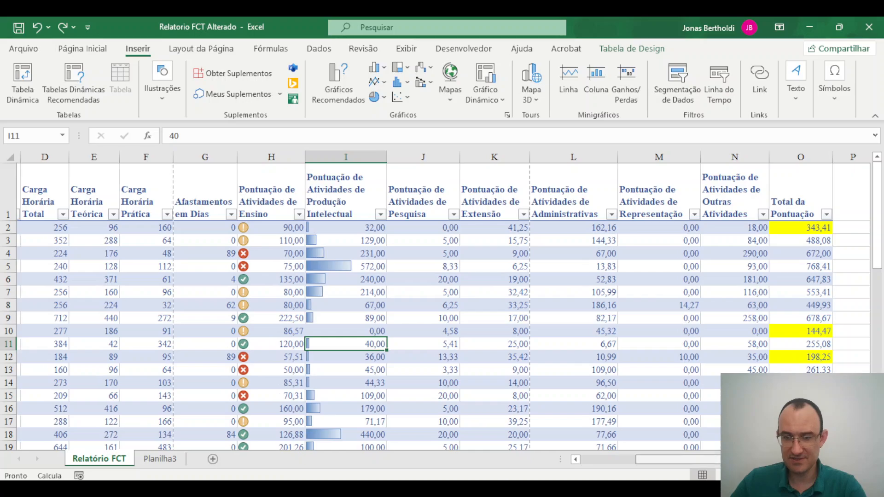
drag(684, 458, 666, 455)
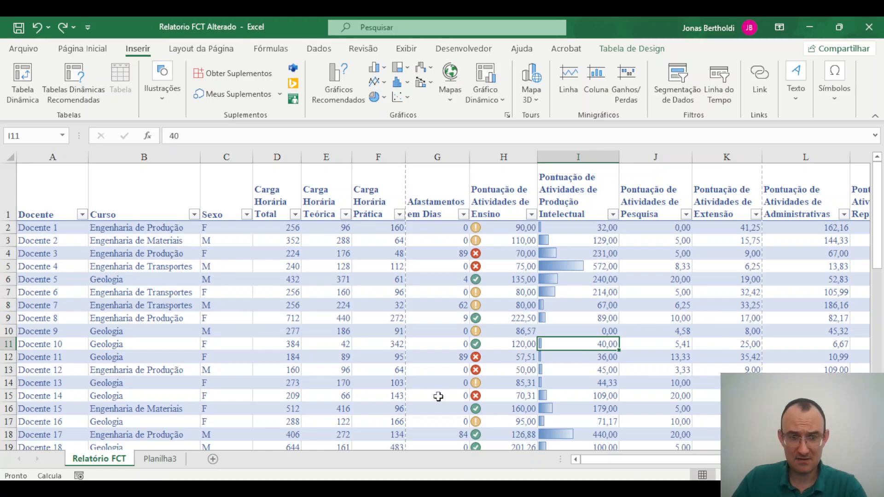
Step: Insert a 2D clustered column chart from all data rows of the Docente and Carga Horária Total columns
click(43, 229)
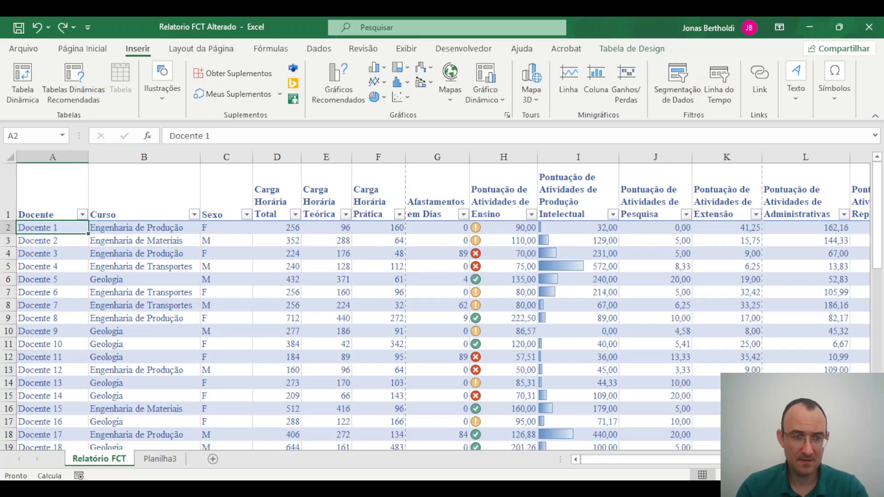
key(ctrl+shift+Down)
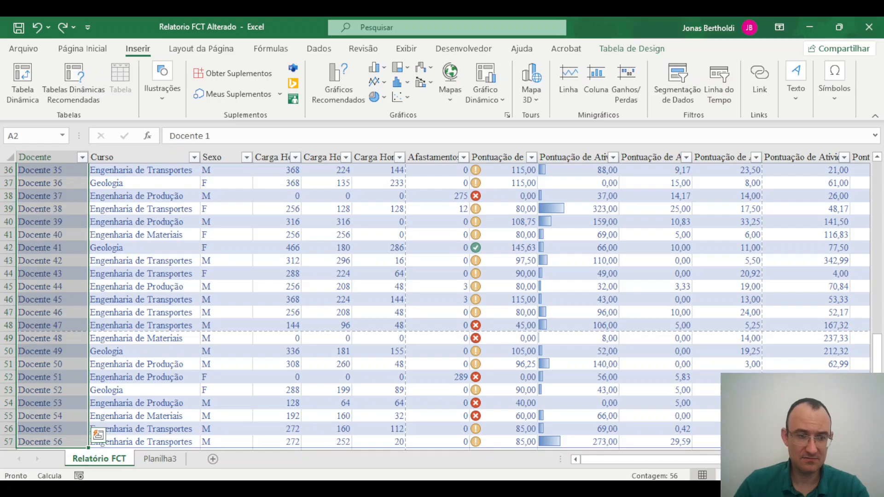
scroll(589, 304, up, 12)
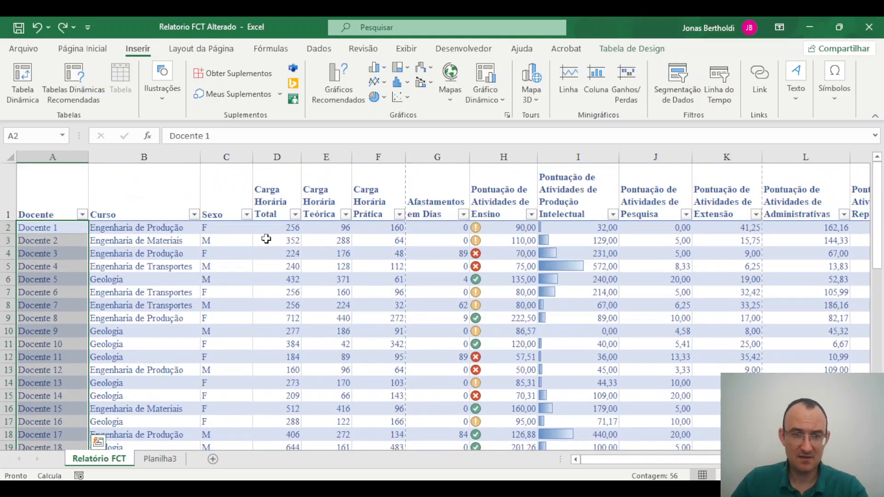
ctrl+click(289, 227)
key(ctrl+shift+Down)
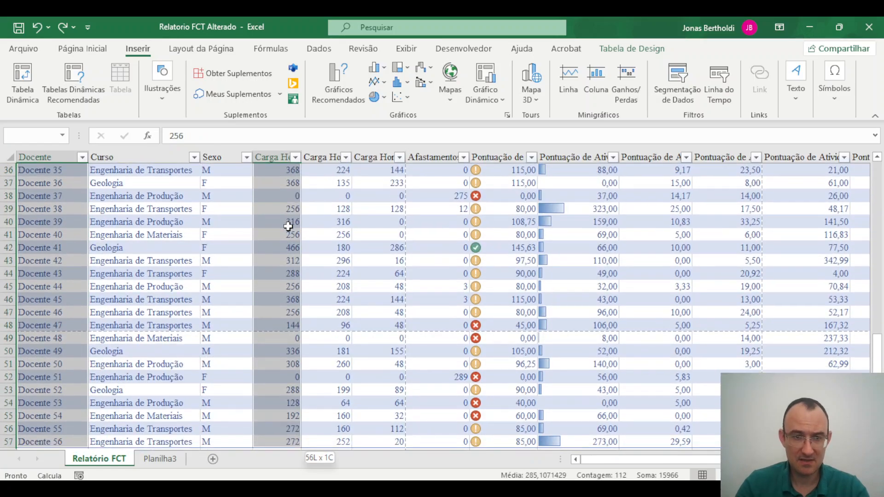
scroll(349, 79, up, 1)
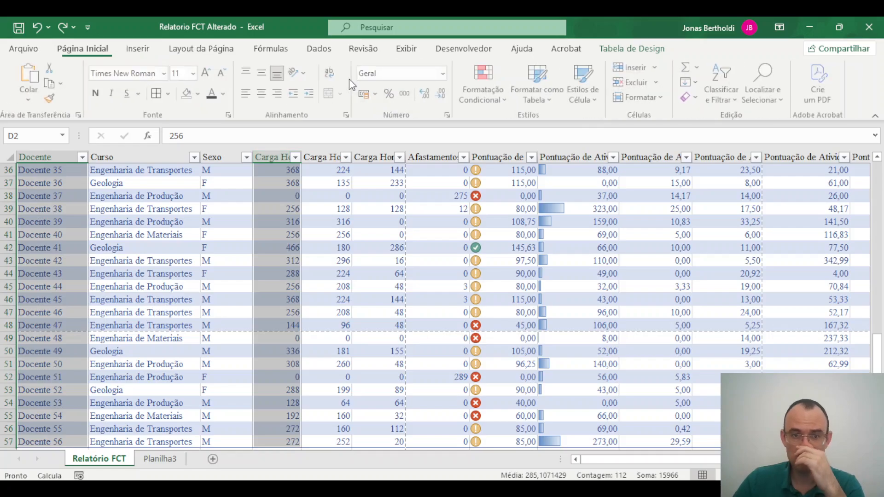
click(137, 49)
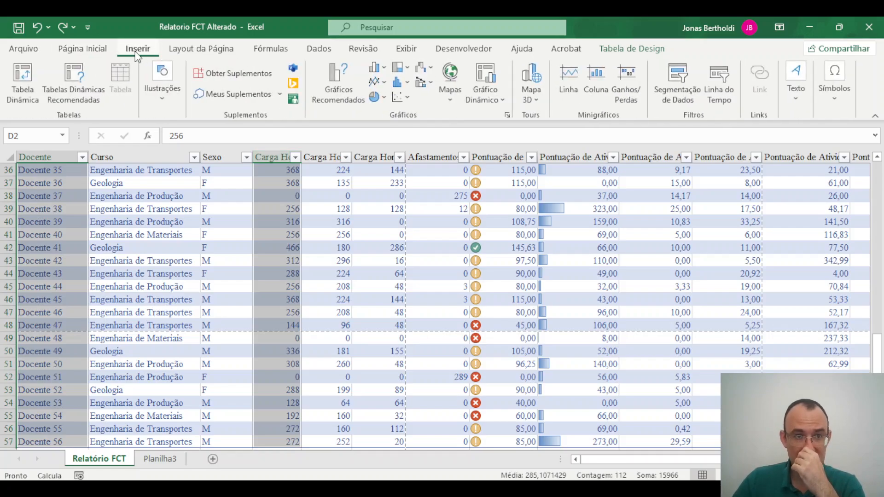
click(387, 70)
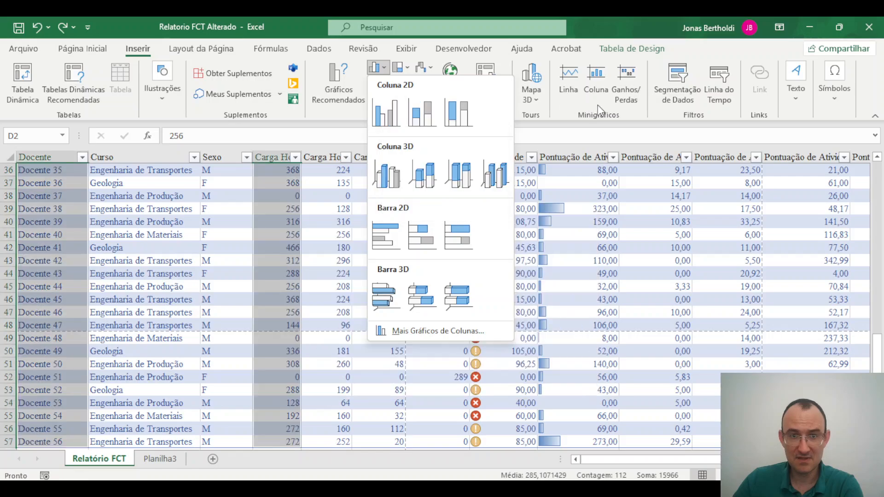
click(385, 115)
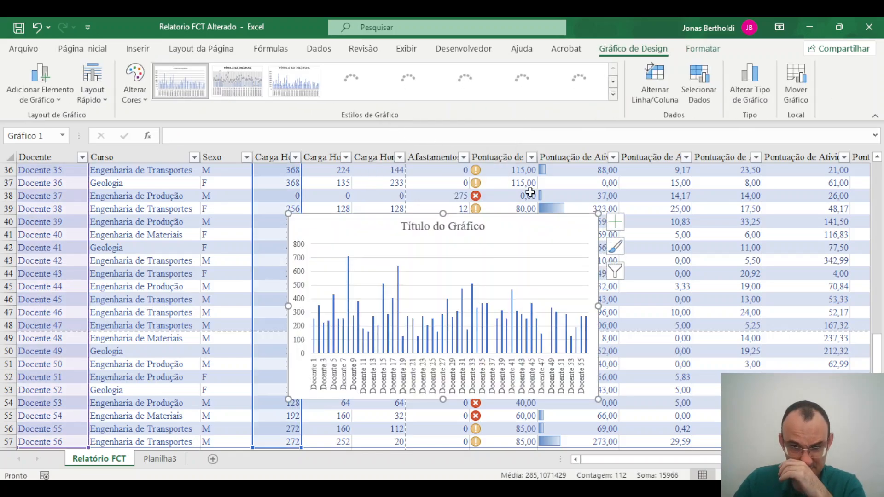
Step: Enlarge the column chart in width and height, and reposition it over the table
drag(598, 400, 692, 429)
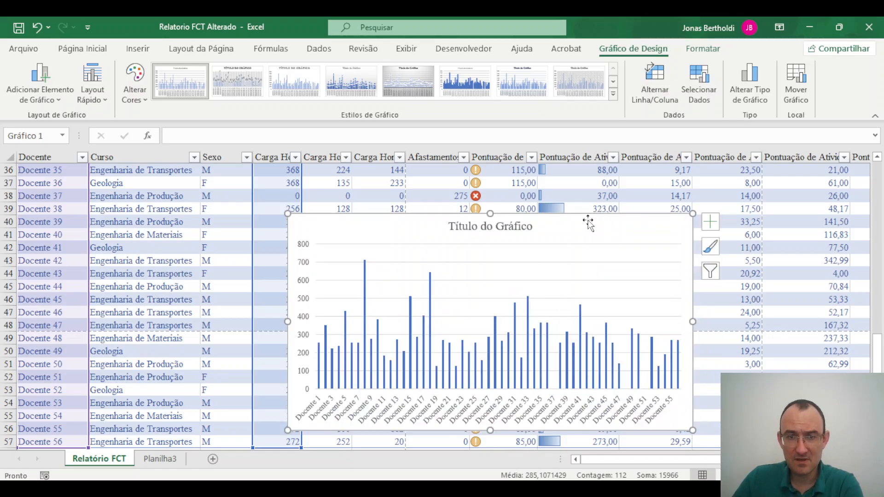
drag(583, 220, 526, 142)
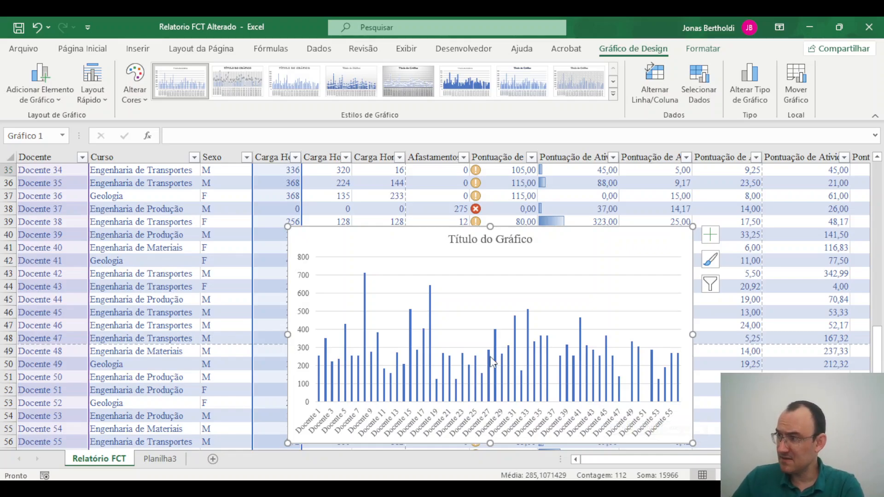
mouse_move(569, 237)
mouse_down()
mouse_move(490, 220)
mouse_move(512, 206)
mouse_up()
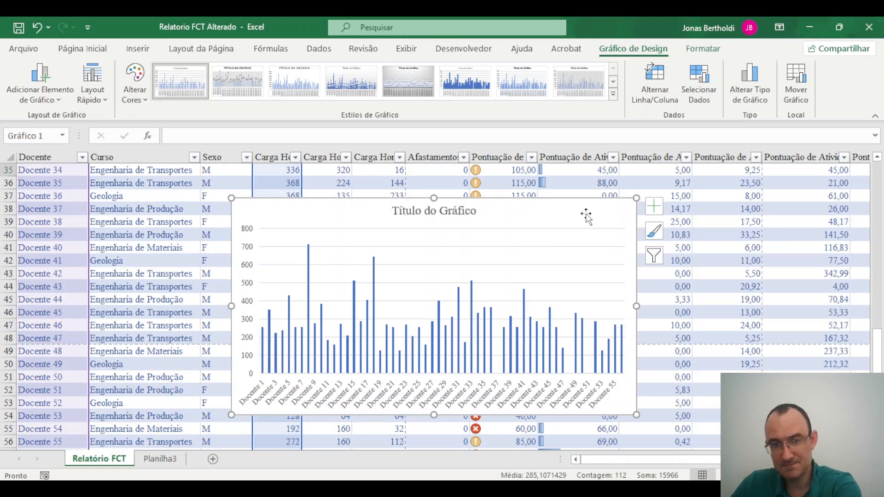
Step: Delete the column chart from the Relatório FCT sheet and clear the column selection at the top of the table
key(Delete)
scroll(314, 222, up, 4)
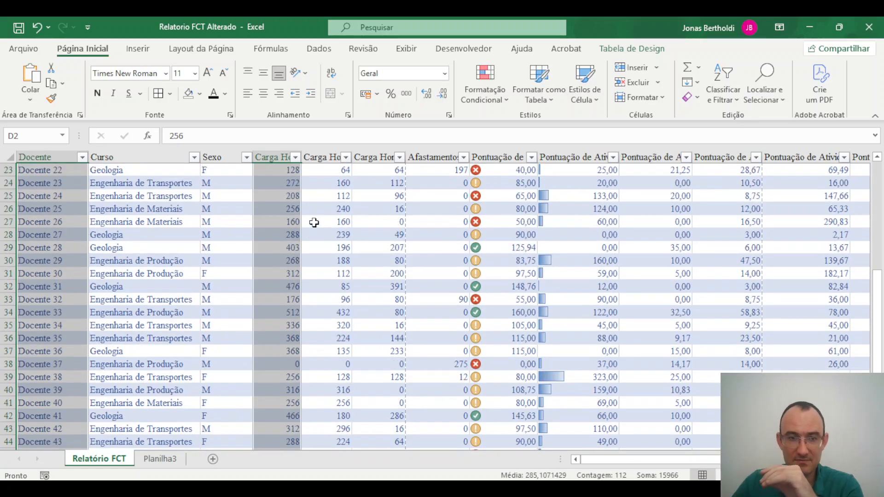
scroll(314, 223, up, 8)
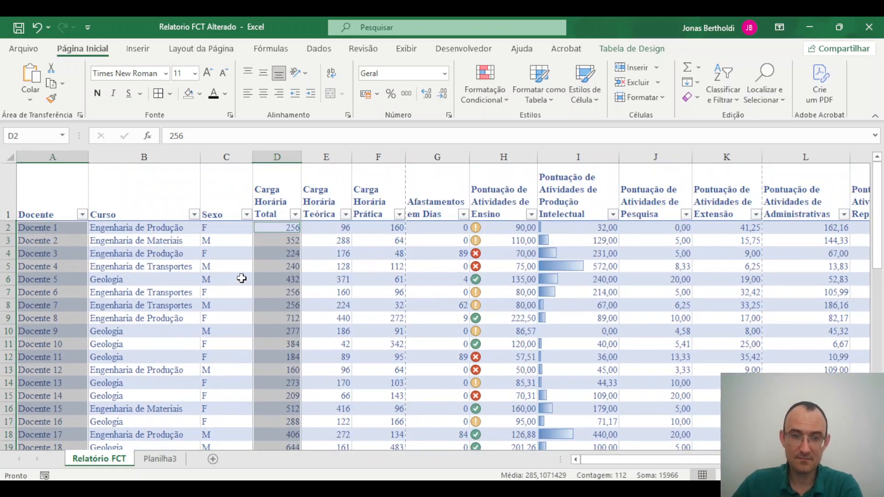
click(235, 270)
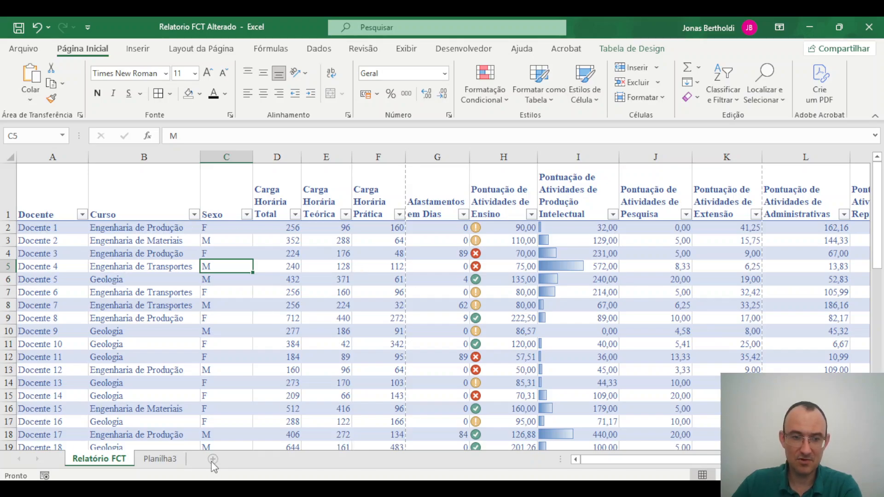
Step: Delete the Planilha3 worksheet and add a new blank worksheet after Relatório FCT
click(175, 464)
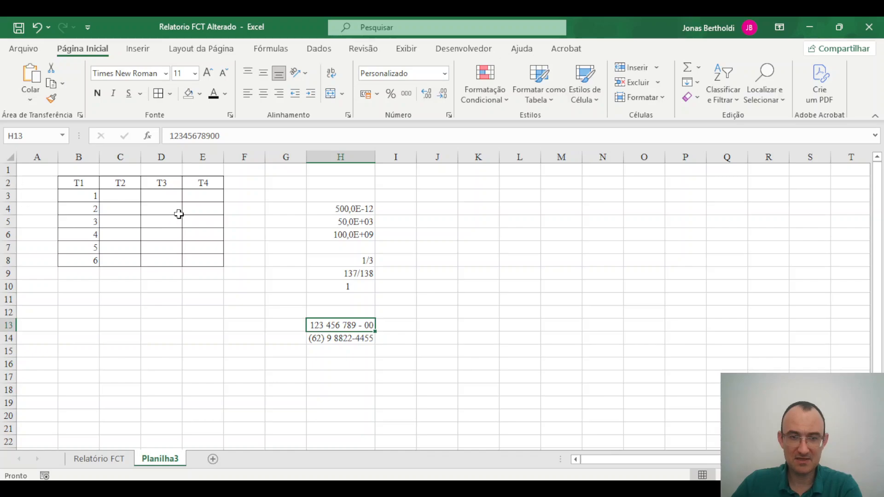
right_click(168, 460)
click(247, 314)
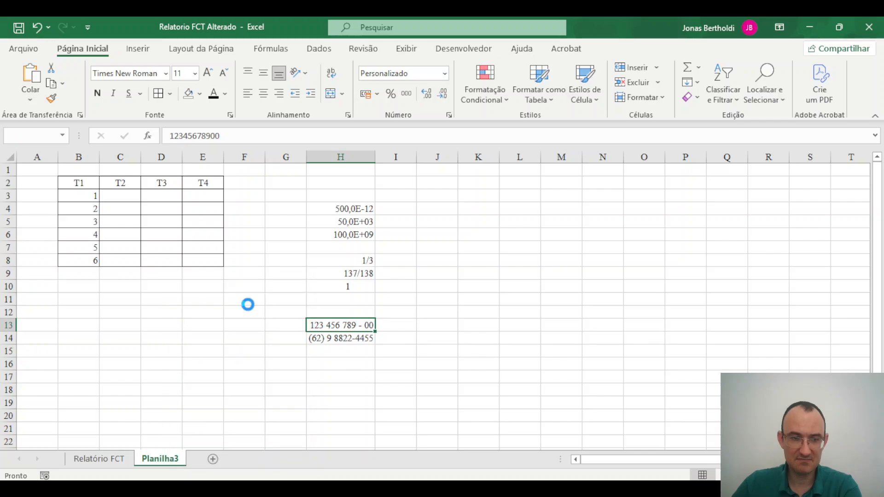
click(428, 292)
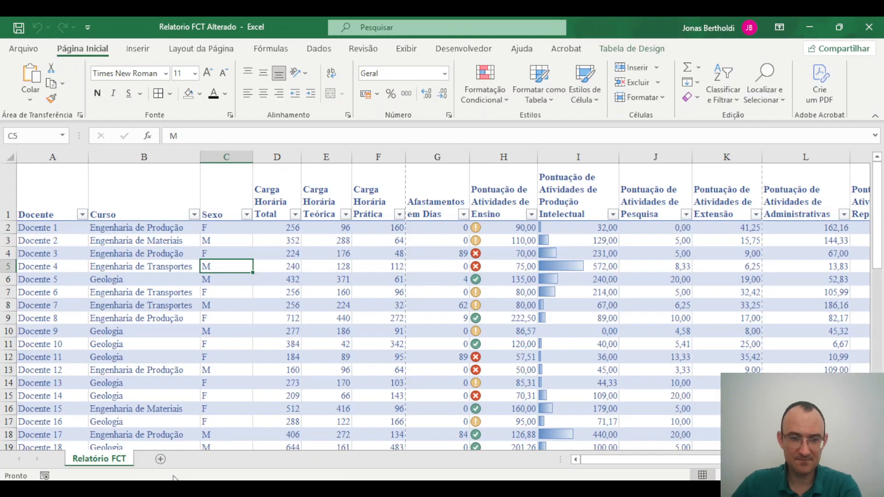
click(162, 460)
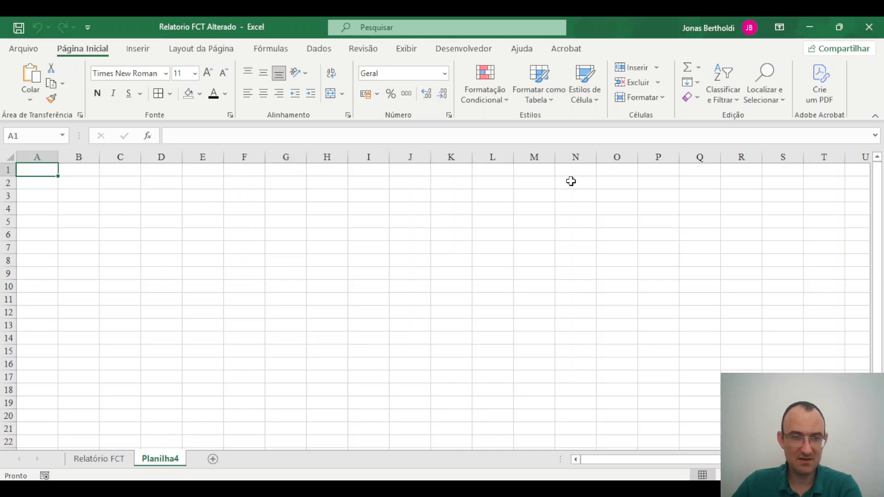
Step: Enter the header "Gênero" in cell B2 of the new sheet, with the circumflex on the first e
click(89, 183)
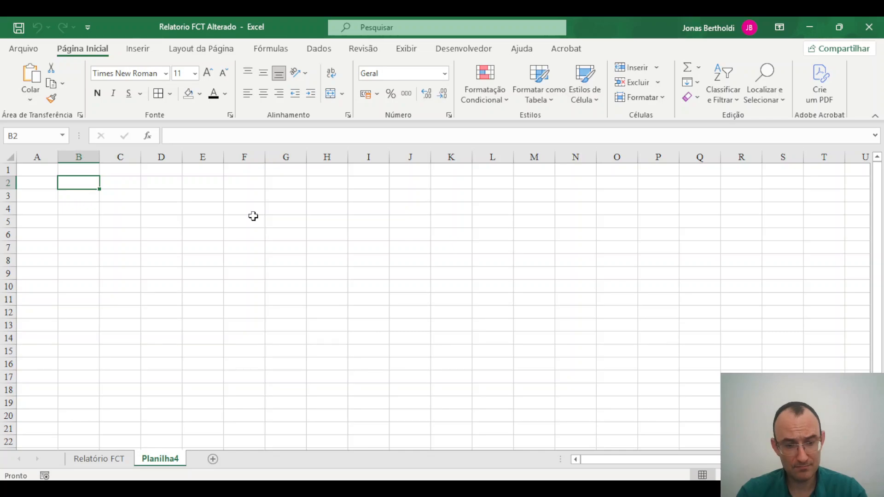
text(Ge)
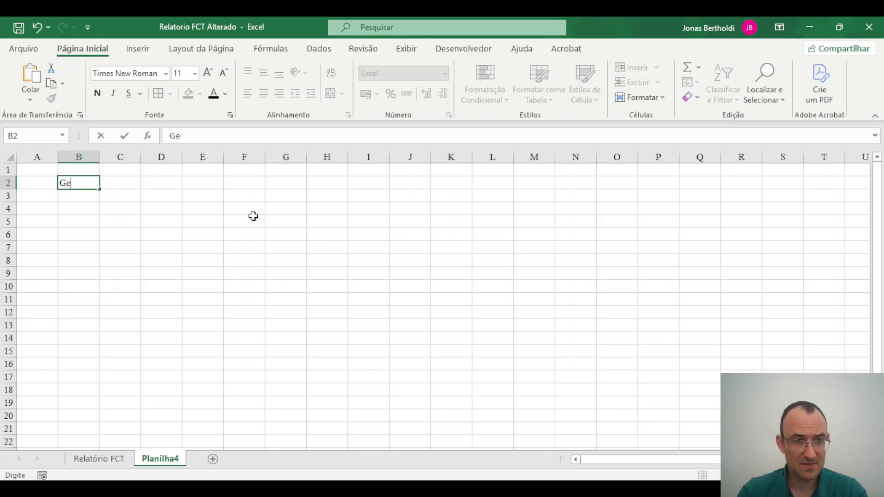
text(nero)
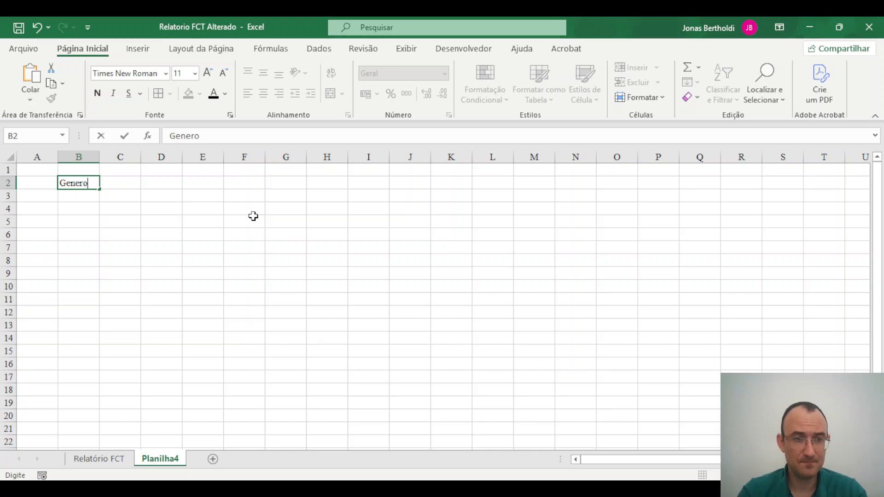
key(Tab)
key(Left)
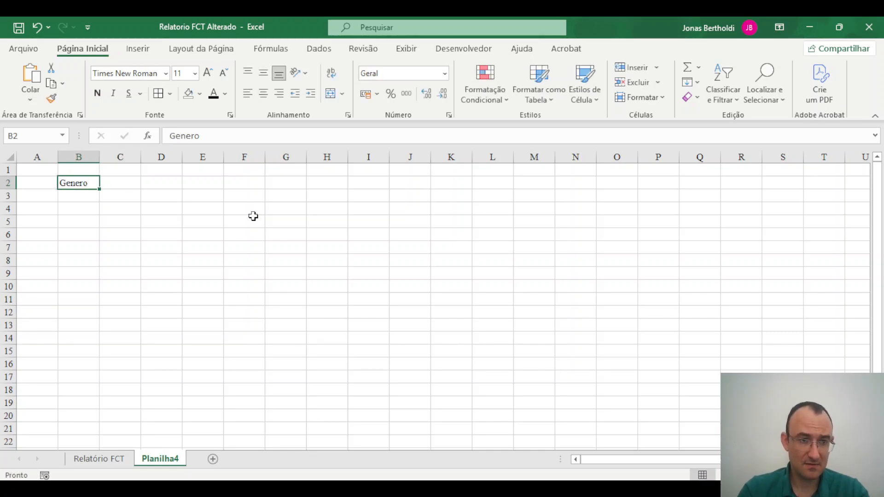
click(176, 137)
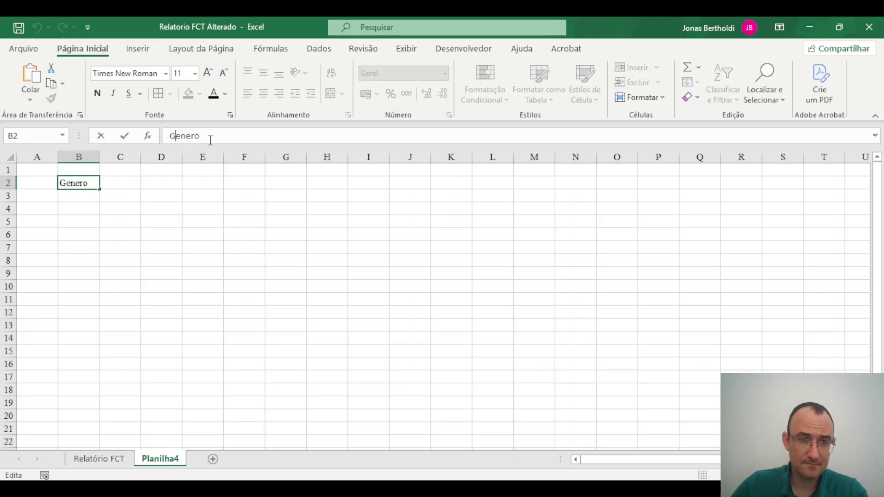
key(Delete)
text(ê)
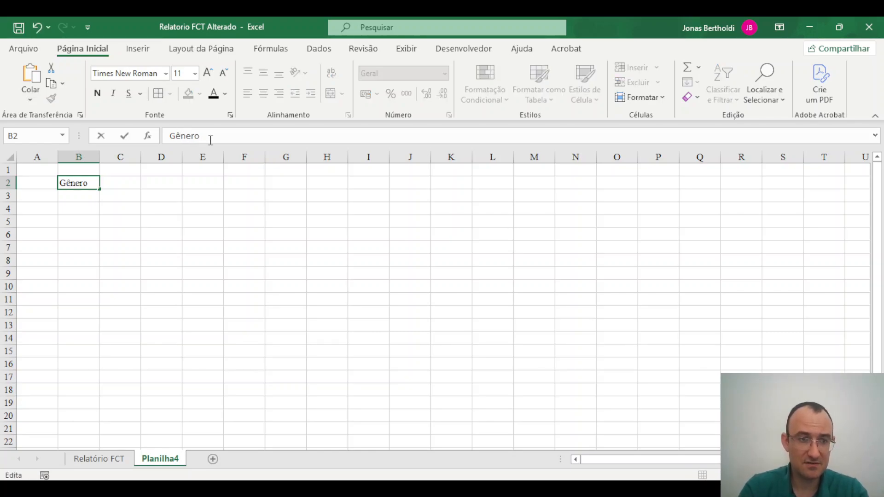
key(Right)
key(Right)
key(Right)
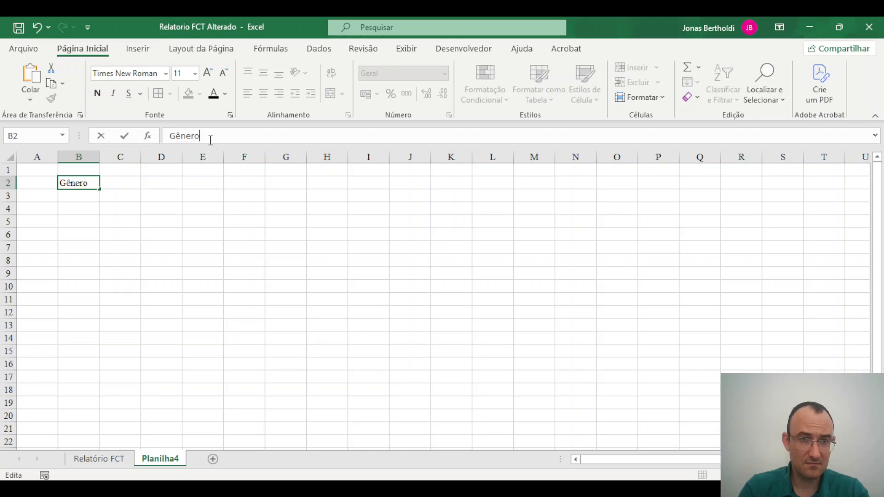
key(Return)
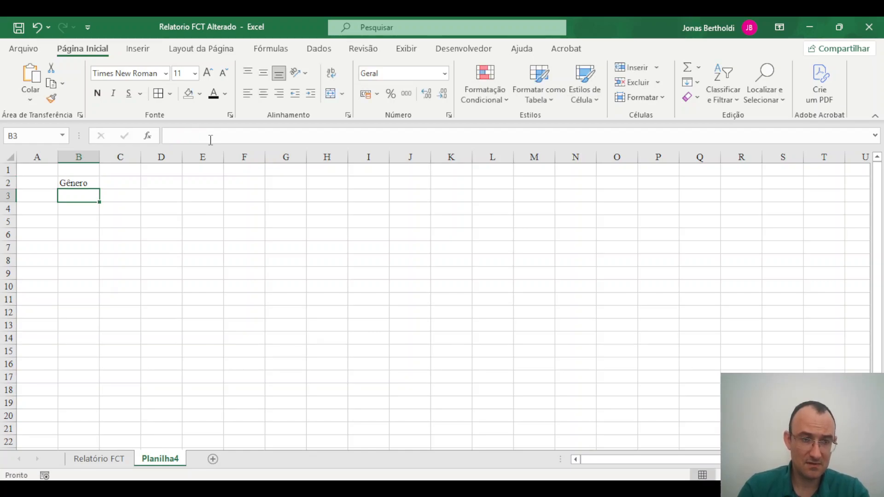
Step: Enter the gender categories M in cell B3 and F in cell B4
text(M)
key(Return)
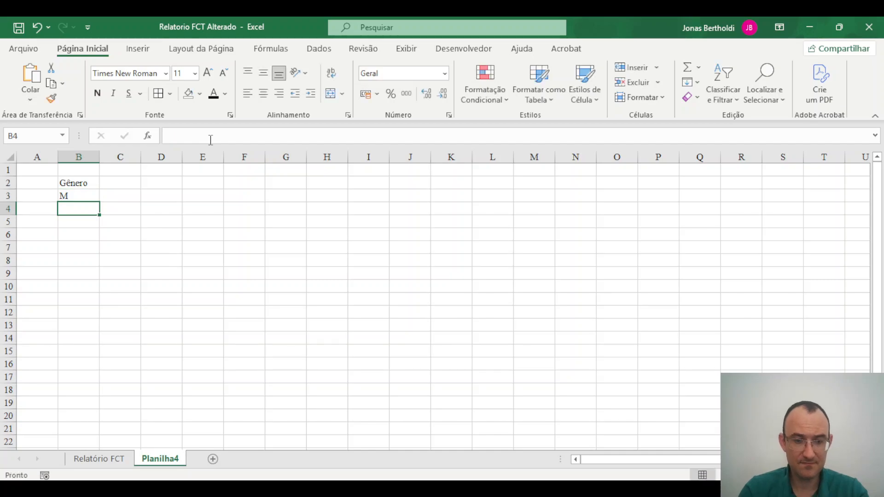
text(F)
key(Tab)
key(Left)
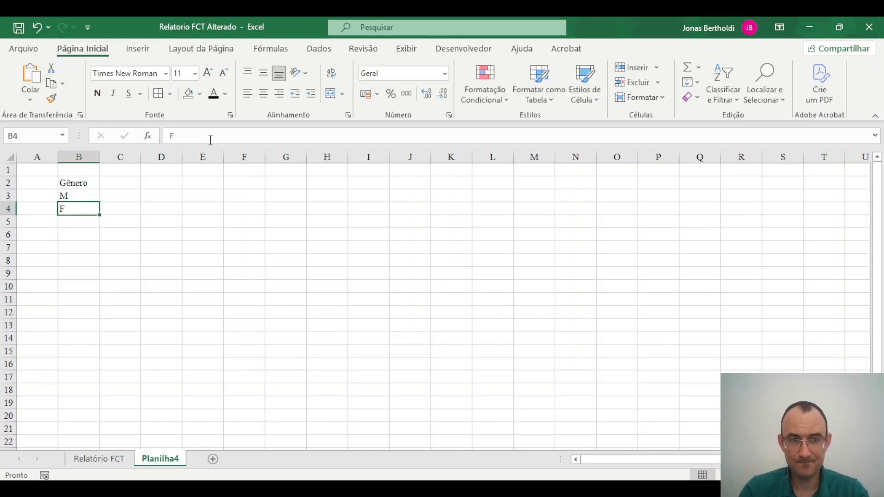
Step: Enter the header "Número de Docentes:" in cell C2
key(Up)
key(Right)
key(Up)
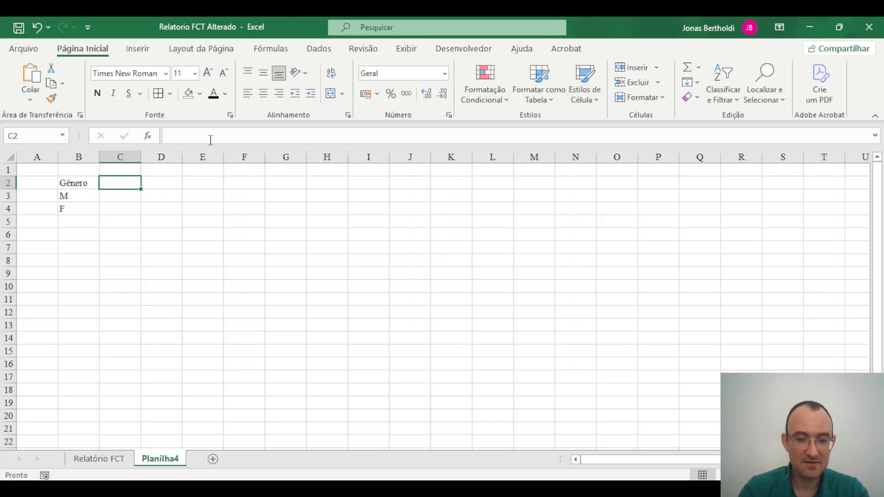
text(Númer)
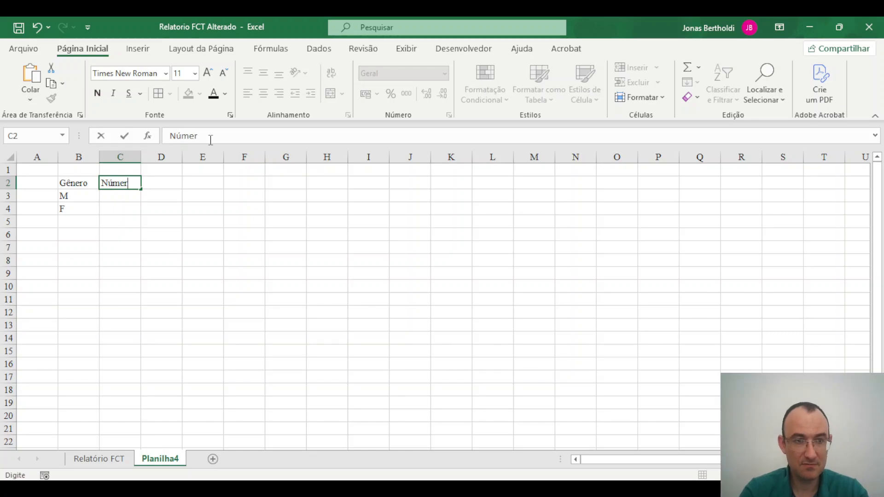
text(o de Docen)
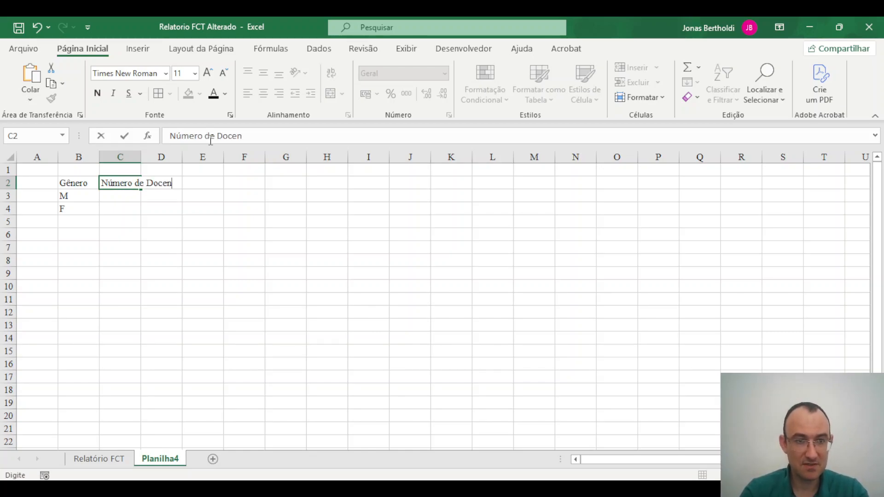
text(tes:)
key(Return)
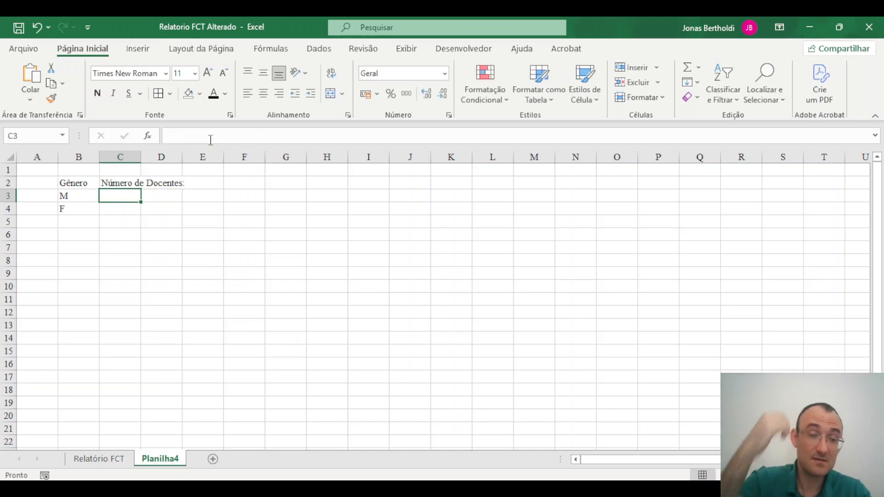
Step: Resize column C to slightly wider than its neighbours, make row 2 about two lines high, and wrap the text in cell C2
double_click(141, 157)
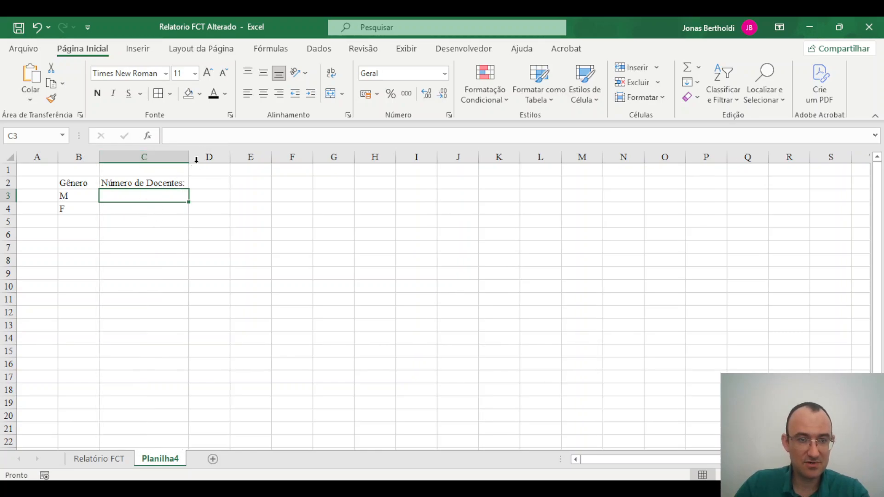
drag(188, 158, 152, 158)
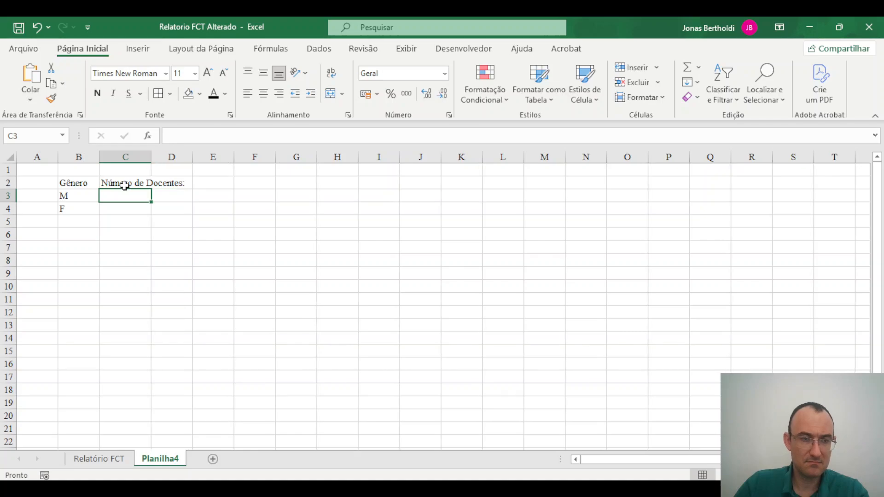
drag(7, 189, 7, 204)
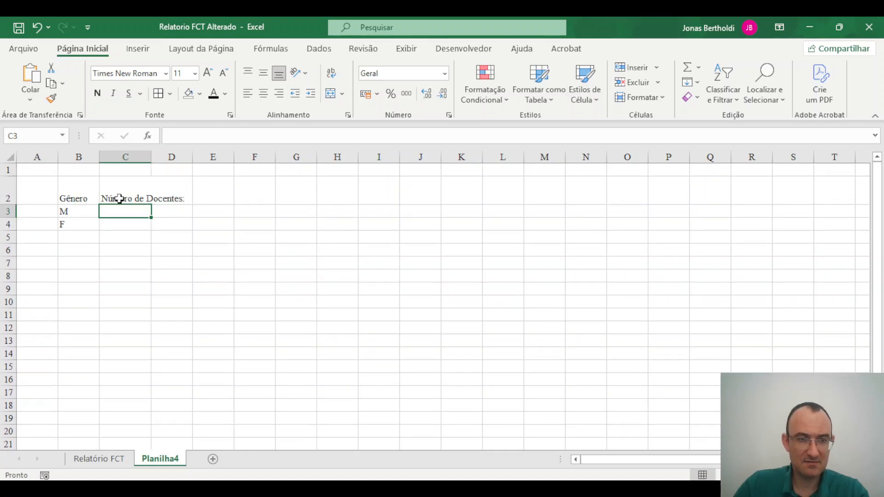
click(143, 180)
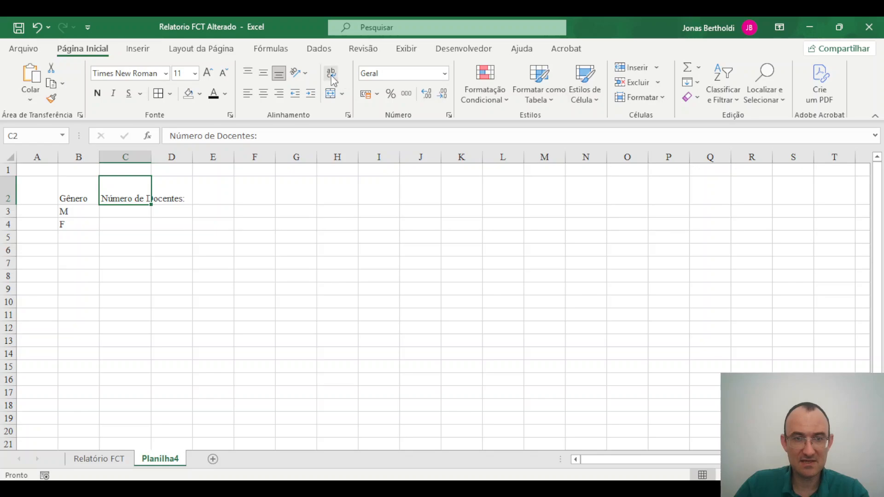
click(331, 77)
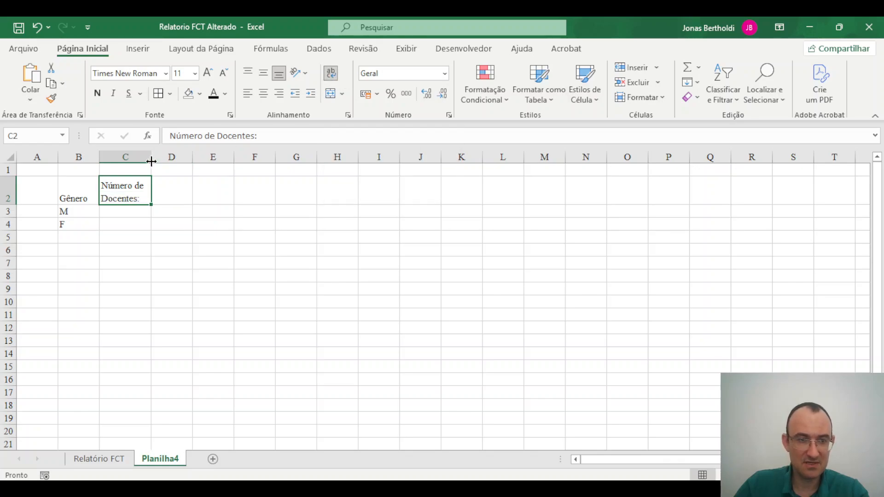
Step: Start a CONT.SE formula in cell C3 with the Sexo column of Tabela1 on the Relatório FCT sheet as its range
click(126, 215)
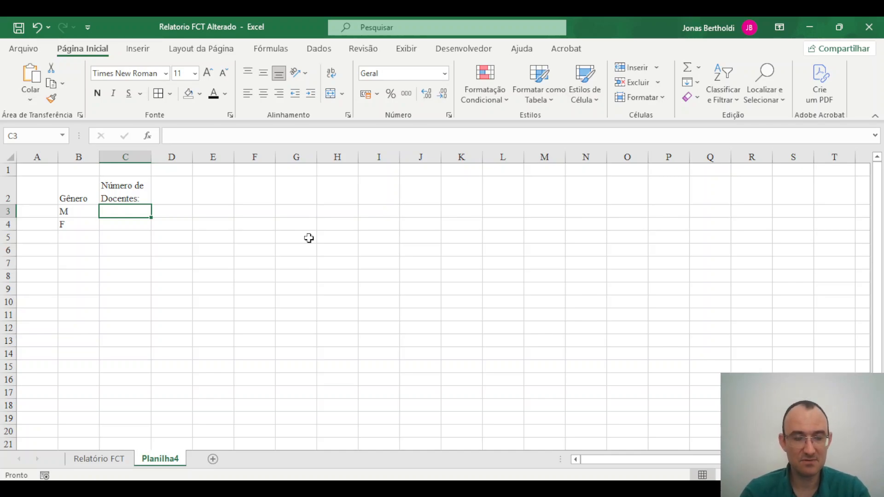
text(=)
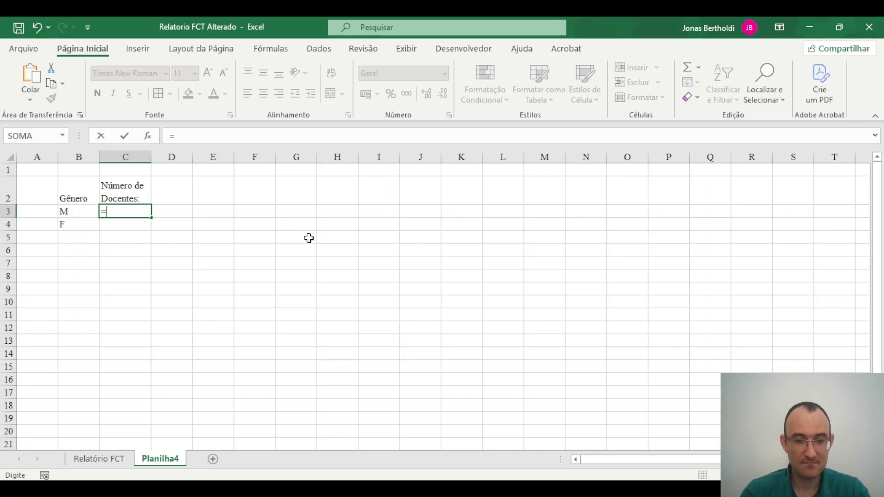
text(cont)
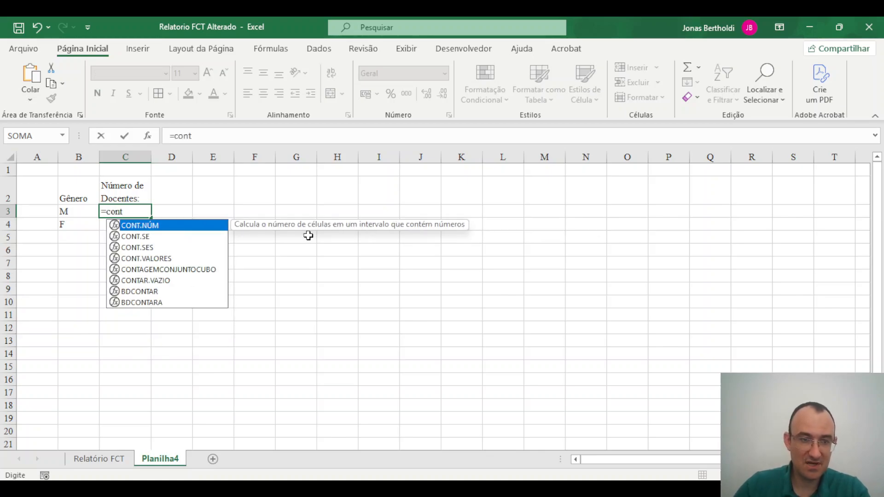
double_click(152, 237)
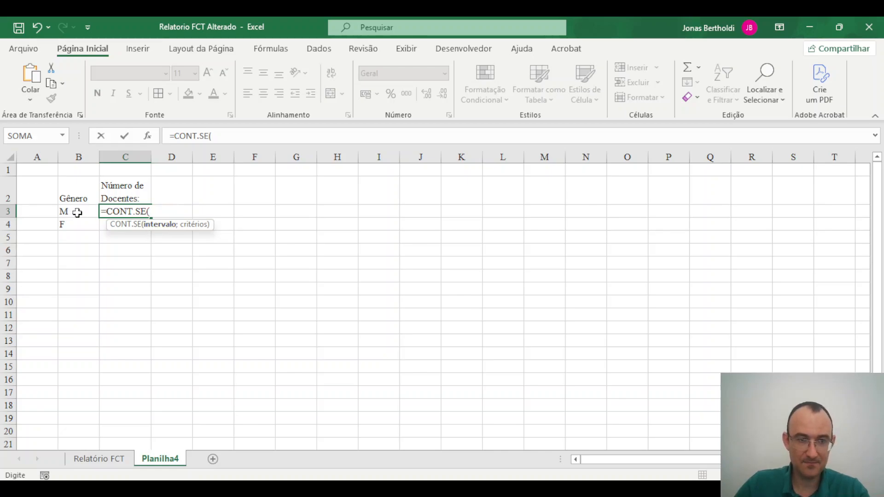
click(132, 457)
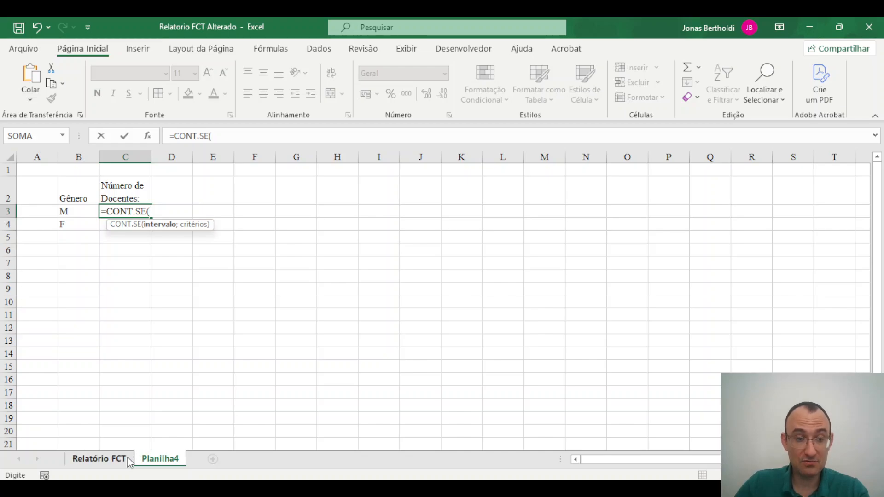
click(103, 461)
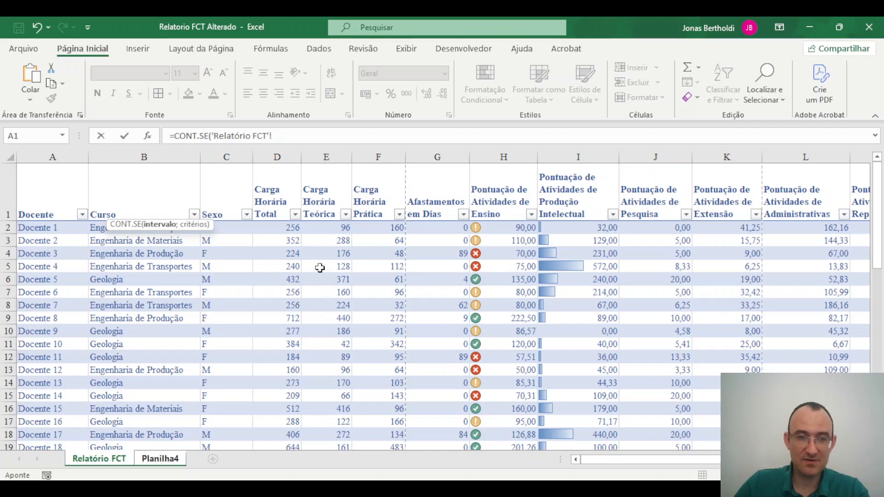
click(237, 231)
key(ctrl+shift+Down)
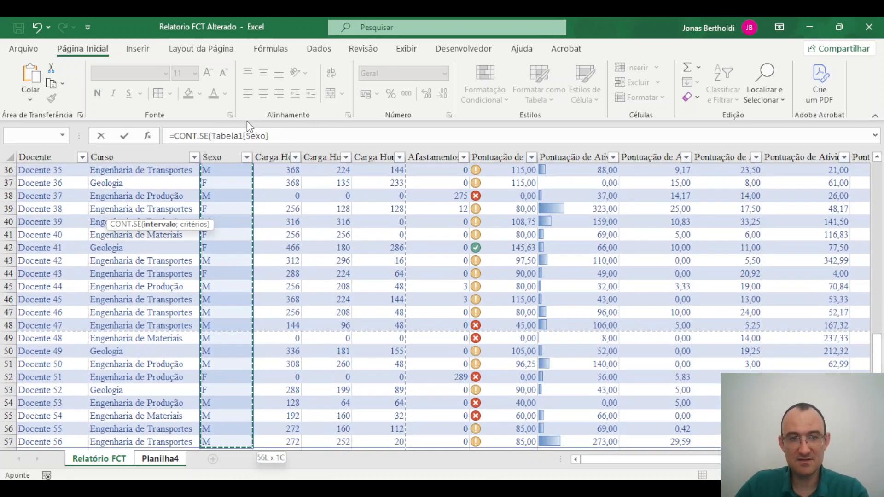
click(292, 136)
text(;)
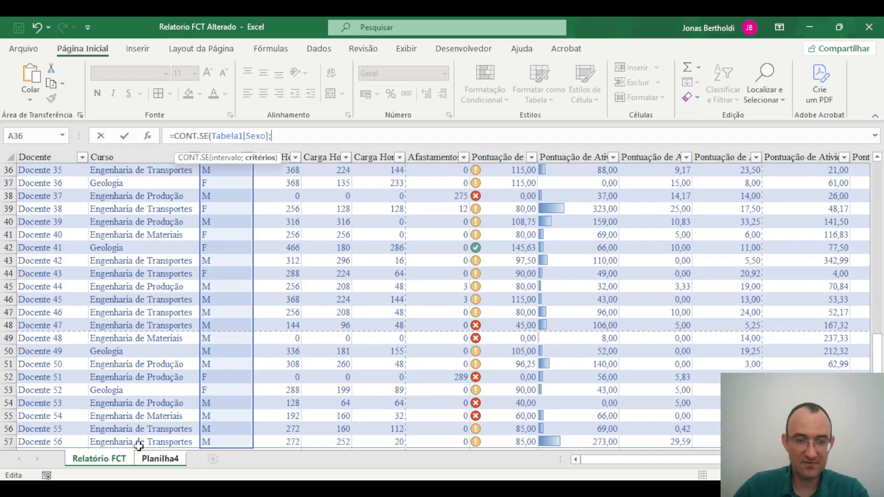
Step: Complete the C3 formula with the criterion "=" & Planilha4!B3, and fill it down to cell C4
click(161, 459)
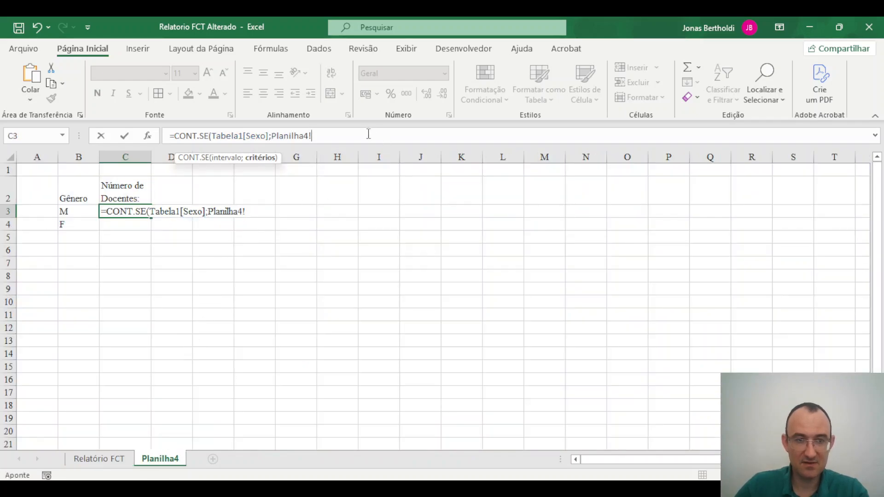
drag(312, 135, 278, 131)
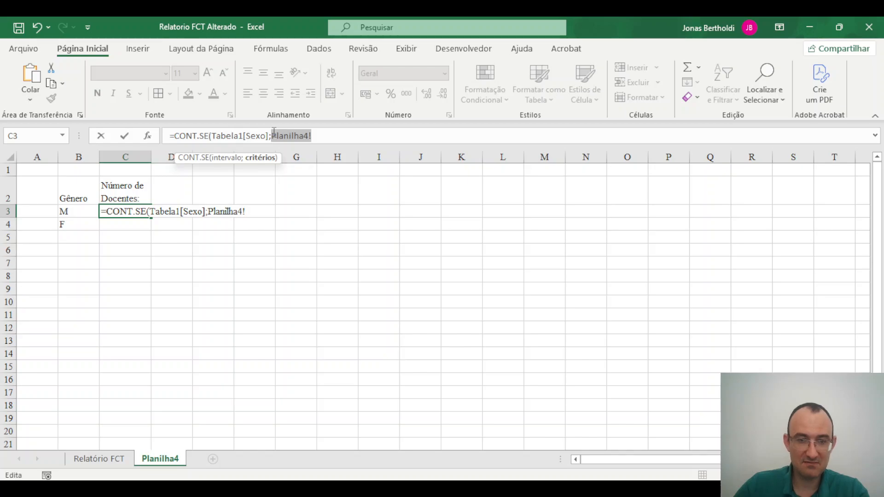
text(=" &)
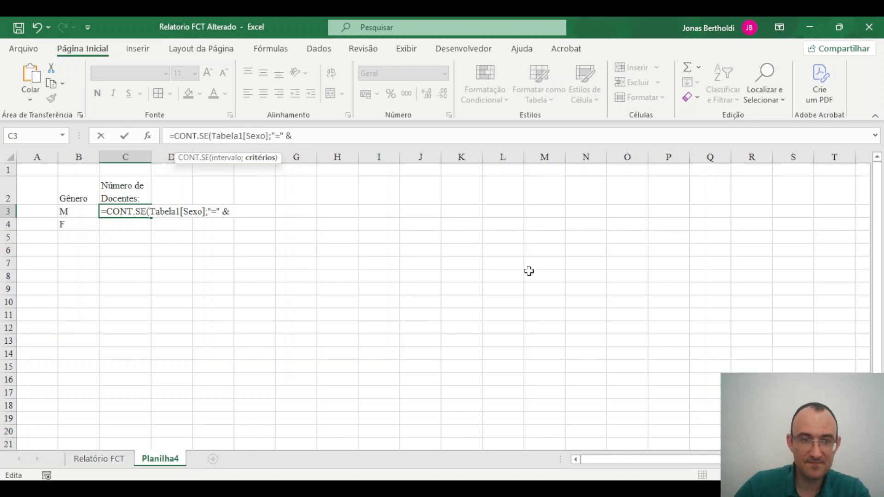
click(79, 209)
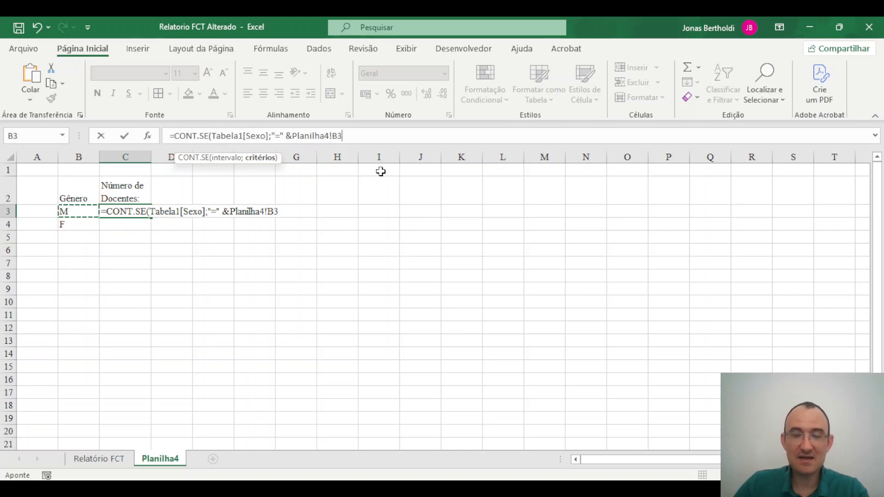
click(292, 136)
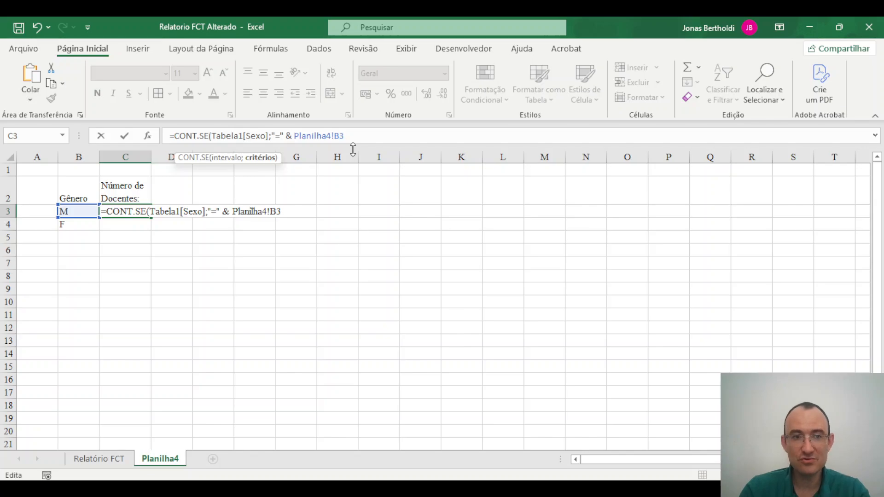
key(Return)
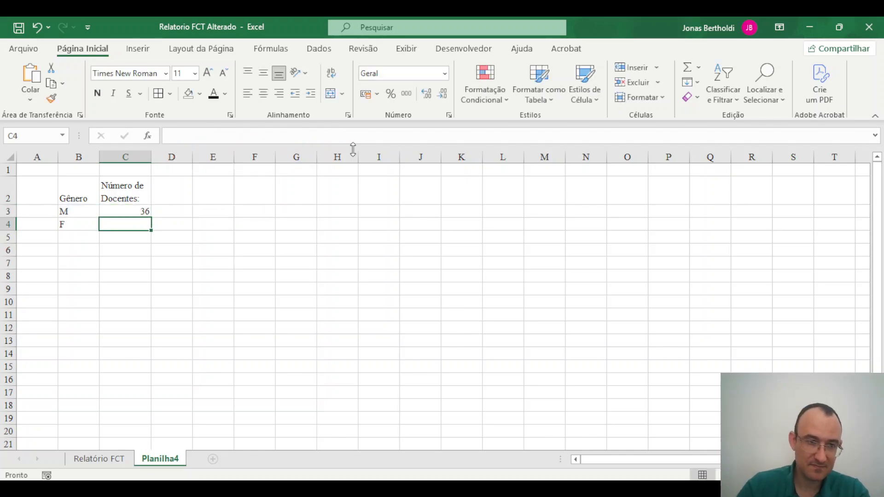
click(148, 213)
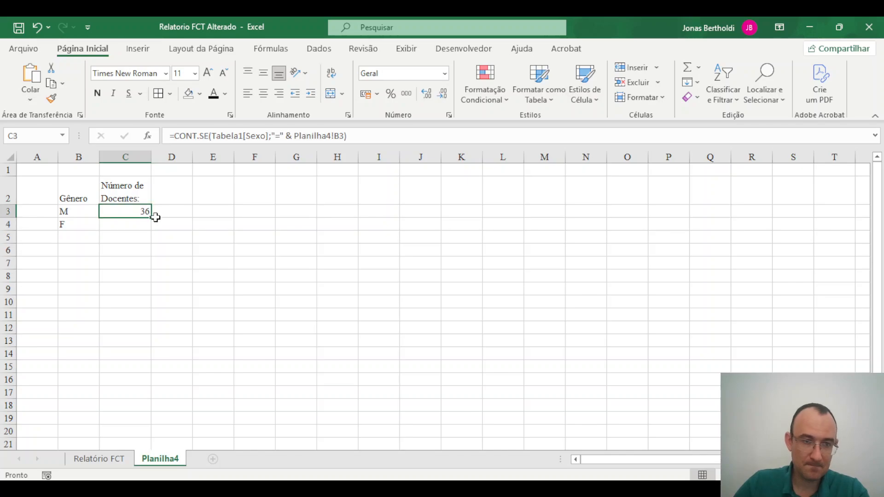
drag(152, 218, 147, 226)
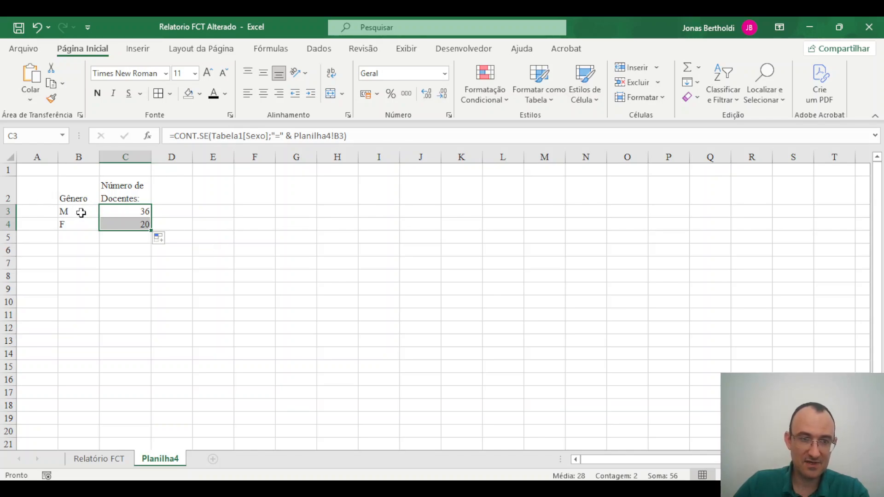
Step: Insert a 2D clustered column chart from the gender counts in B3:C4
drag(80, 210, 126, 224)
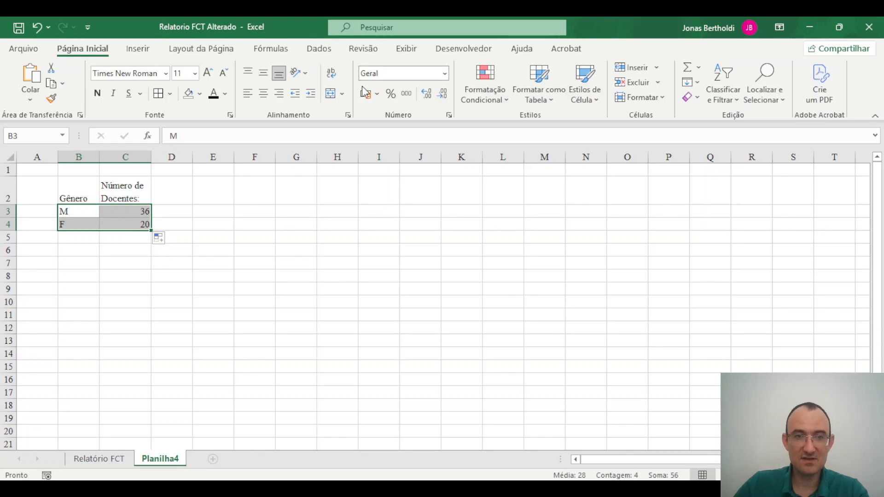
click(146, 49)
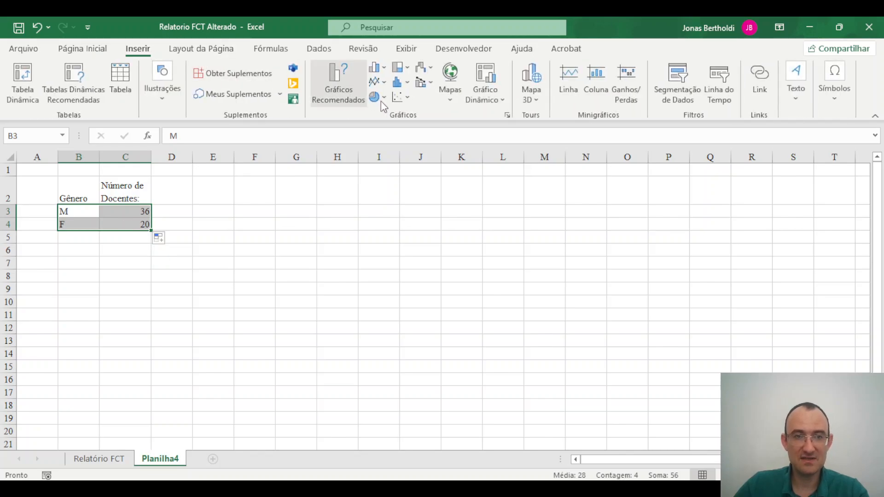
click(375, 68)
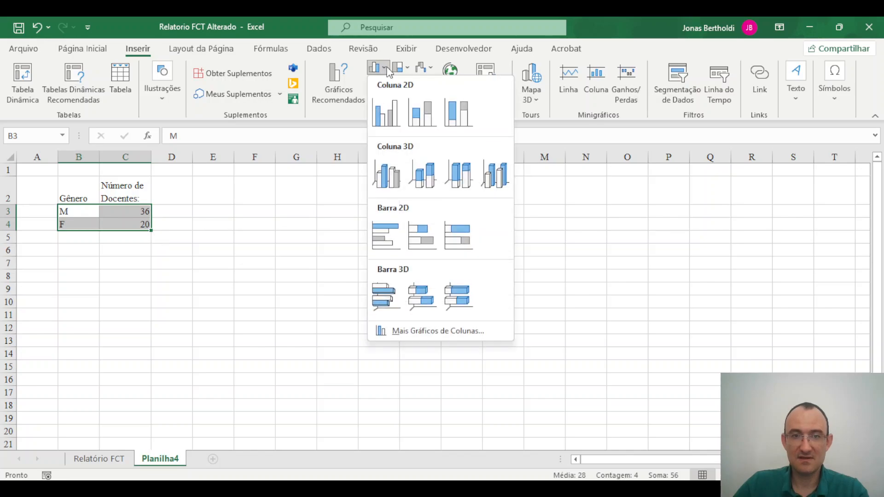
click(382, 119)
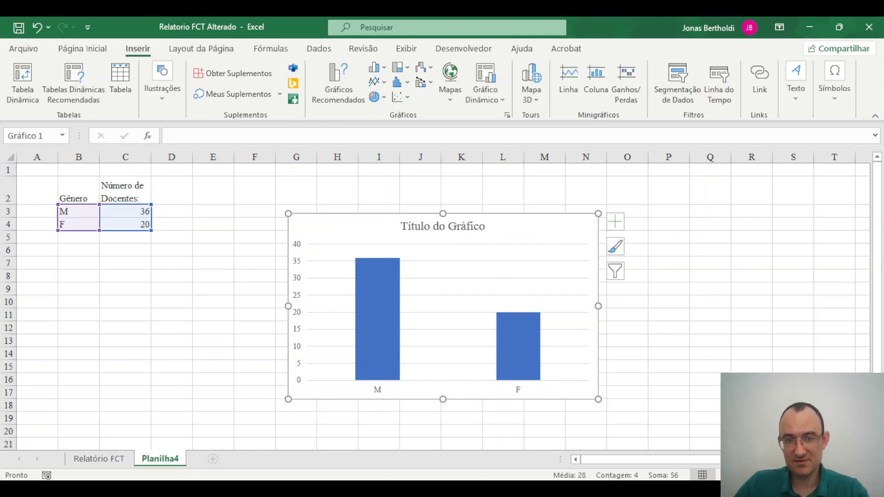
Step: Try larger font sizes on the chart title, set it to 14, and colour the title text red
click(455, 228)
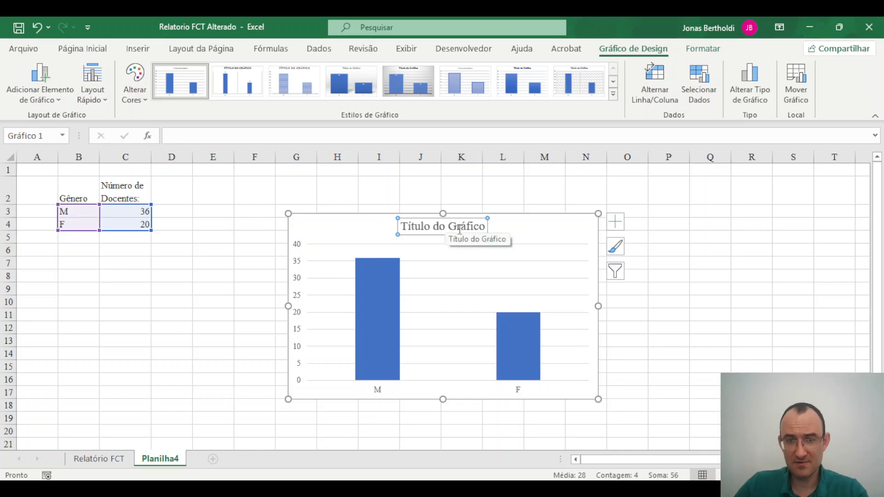
click(139, 49)
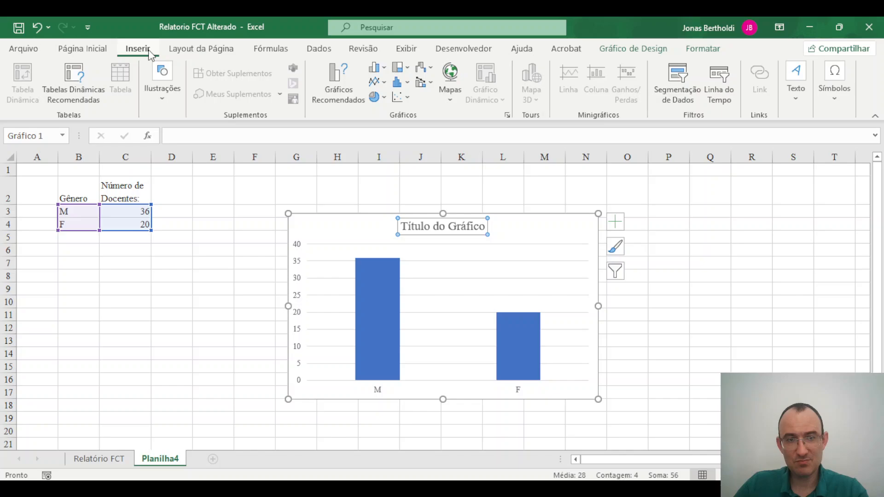
click(92, 49)
click(208, 73)
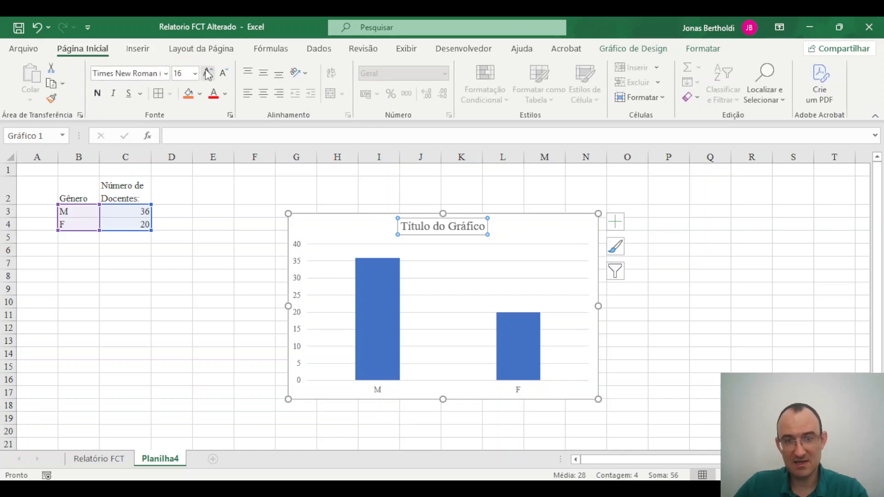
click(208, 73)
click(207, 73)
click(208, 72)
click(225, 73)
click(225, 73)
click(224, 72)
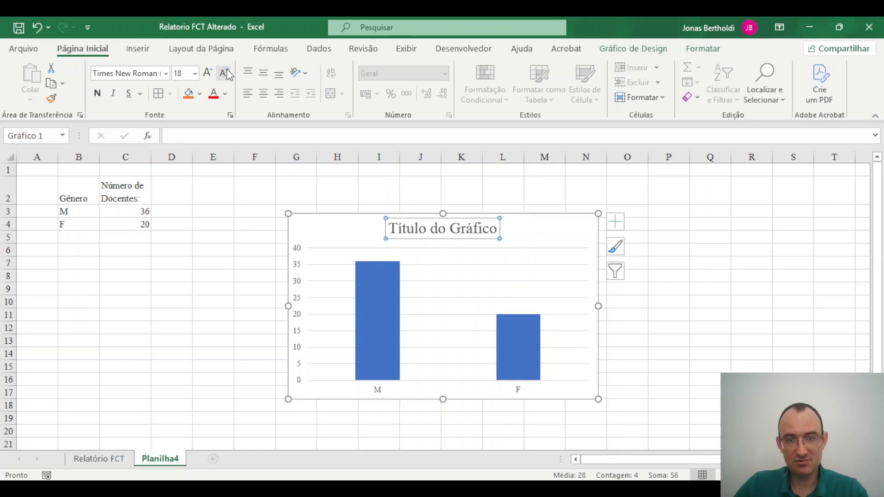
click(225, 73)
click(225, 73)
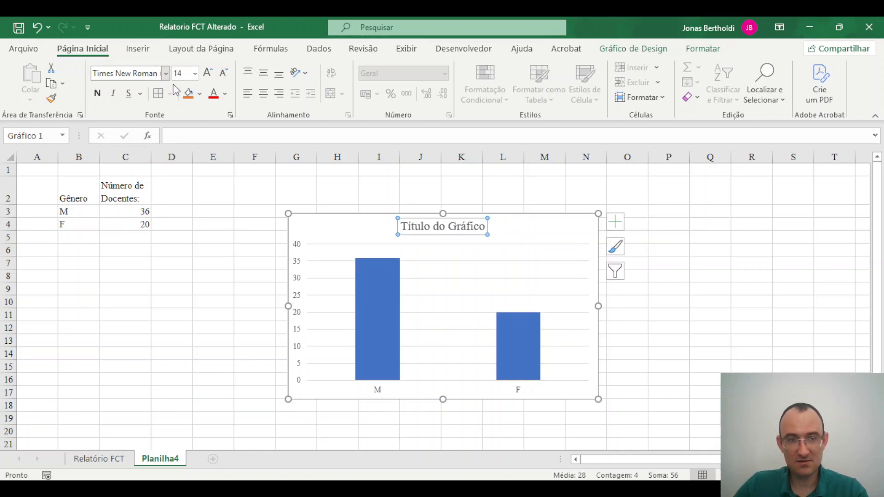
click(213, 94)
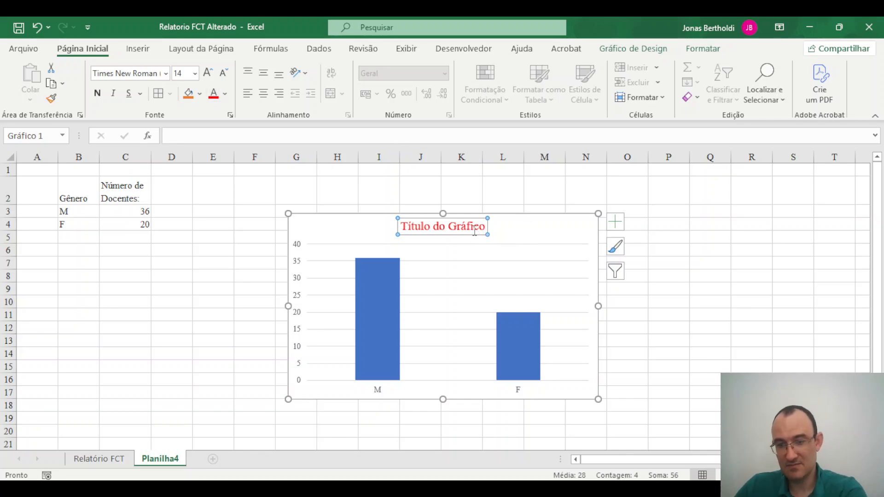
Step: Delete the chart title, and set the vertical axis's major and minor tick marks to Externo
key(Delete)
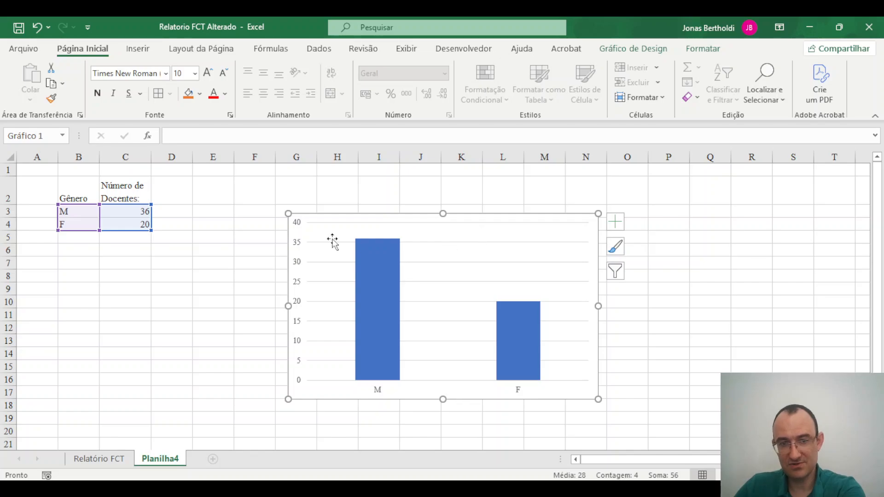
double_click(298, 308)
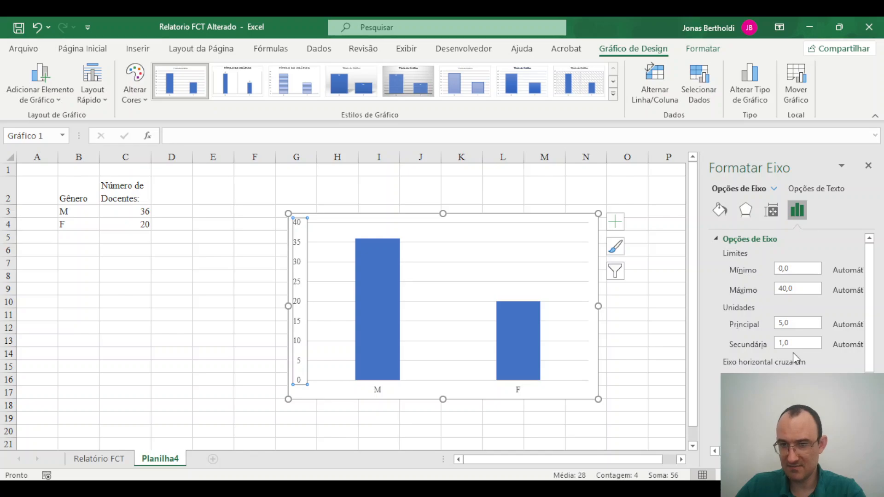
scroll(820, 368, down, 3)
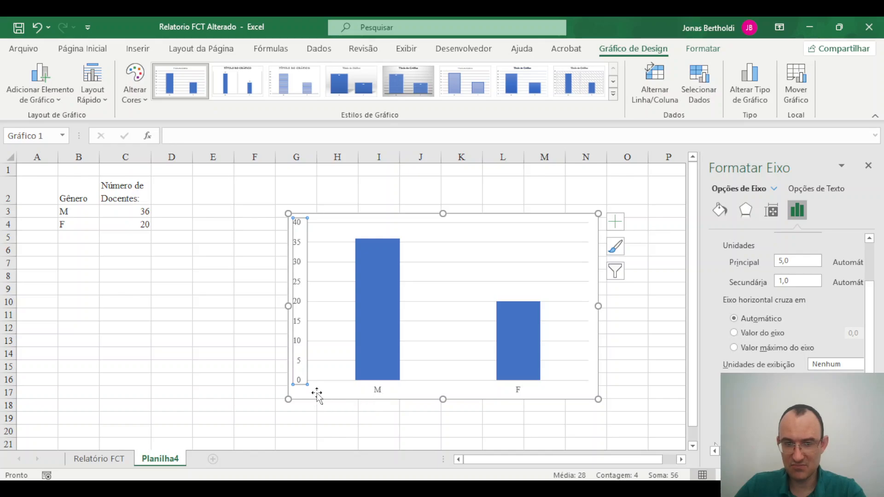
scroll(804, 337, down, 2)
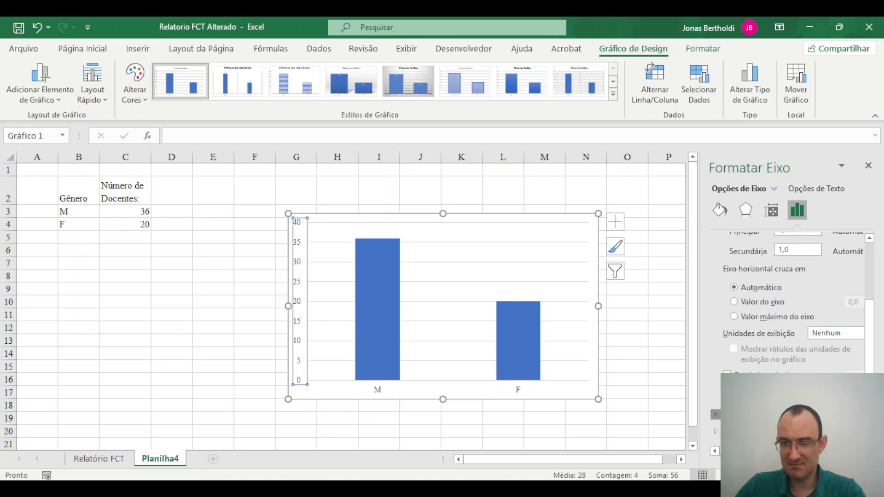
scroll(799, 323, down, 3)
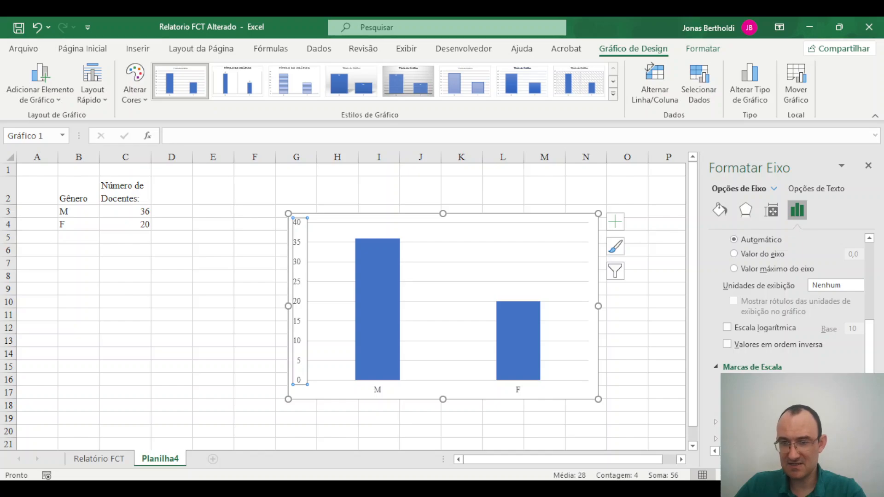
scroll(786, 304, right, 1)
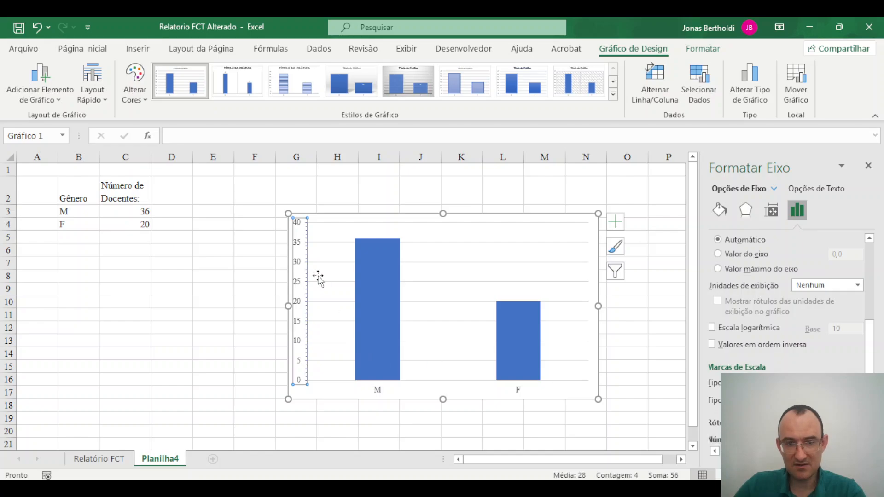
scroll(787, 299, down, 1)
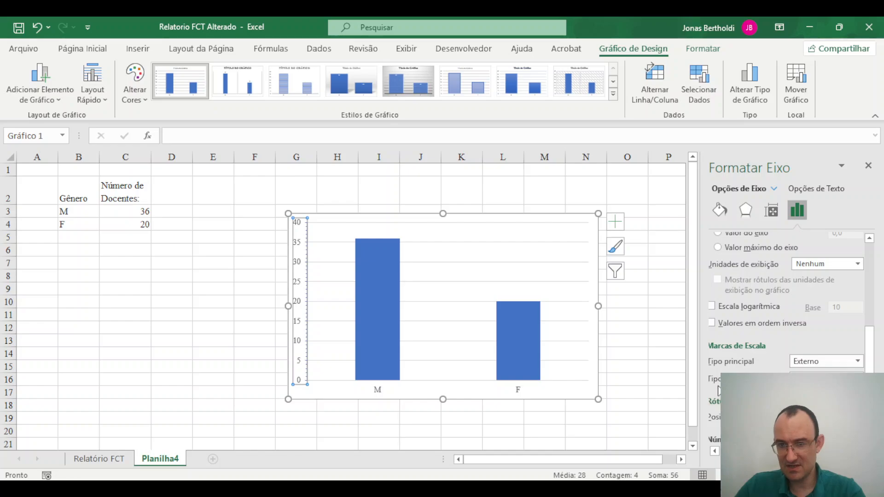
Step: Return the vertical axis labels to Próximo ao Eixo, and format the axis numbers as Número with 0 decimal places
drag(700, 380, 659, 380)
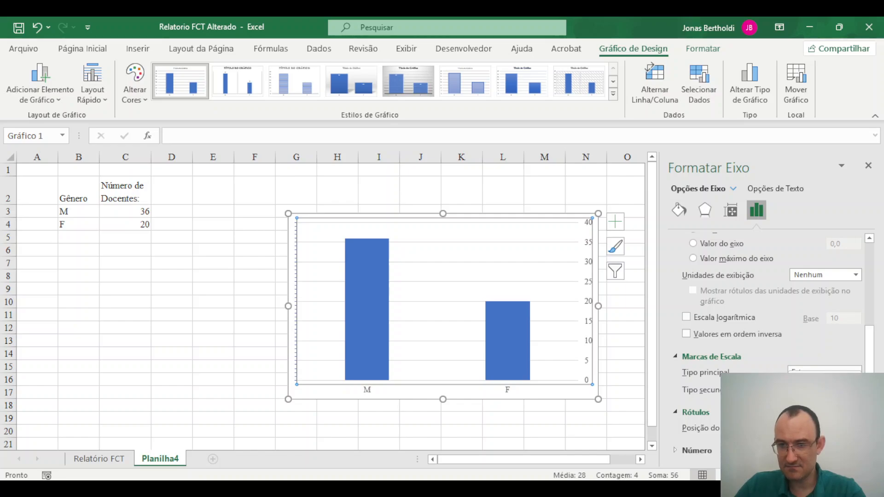
click(824, 377)
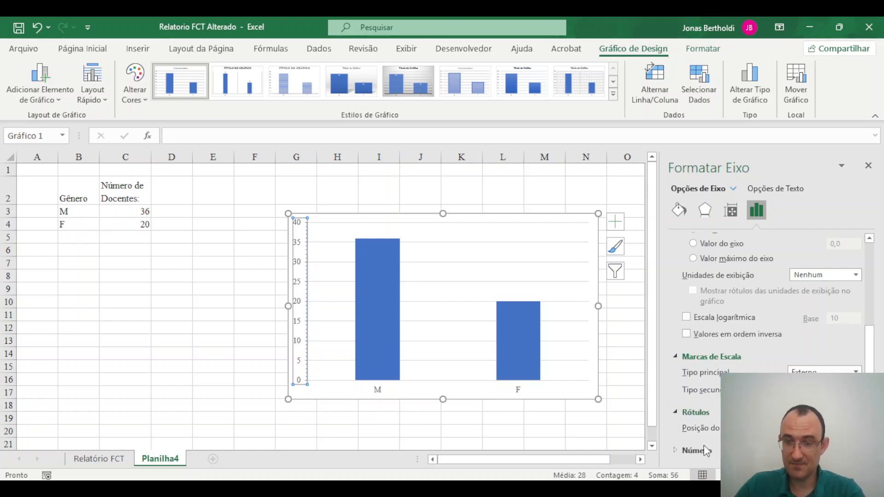
scroll(696, 455, down, 3)
click(701, 388)
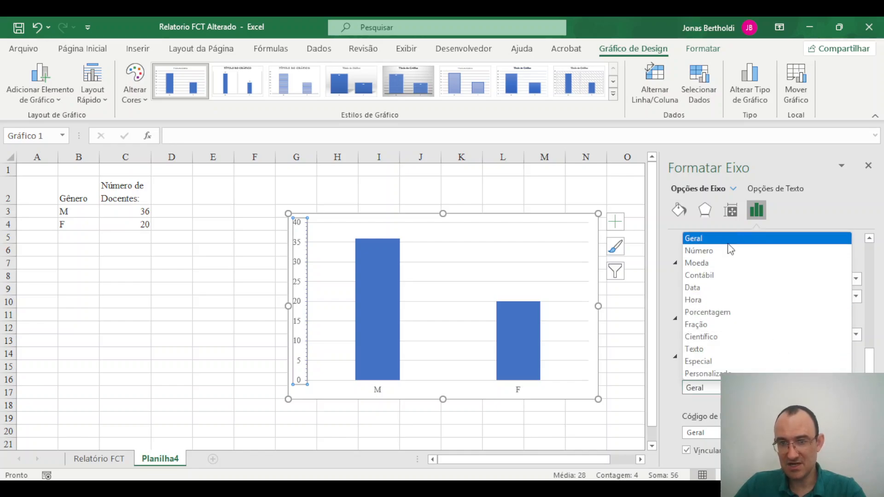
click(726, 255)
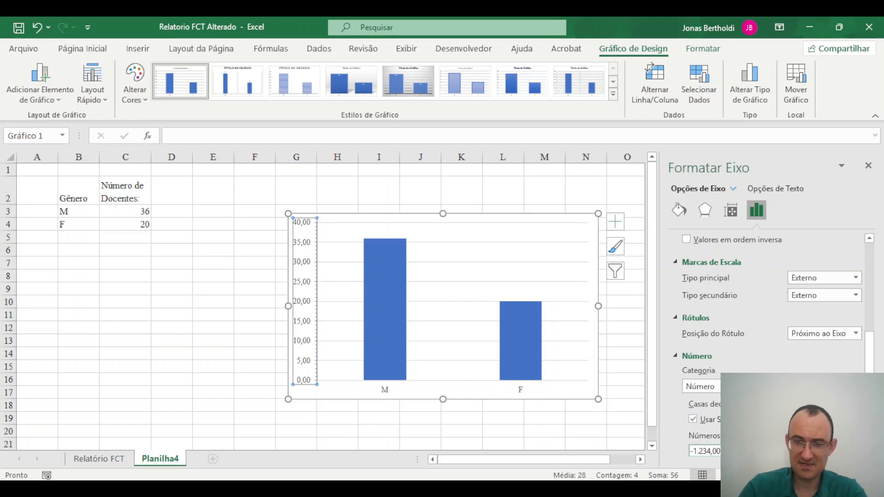
key(Return)
scroll(715, 439, down, 3)
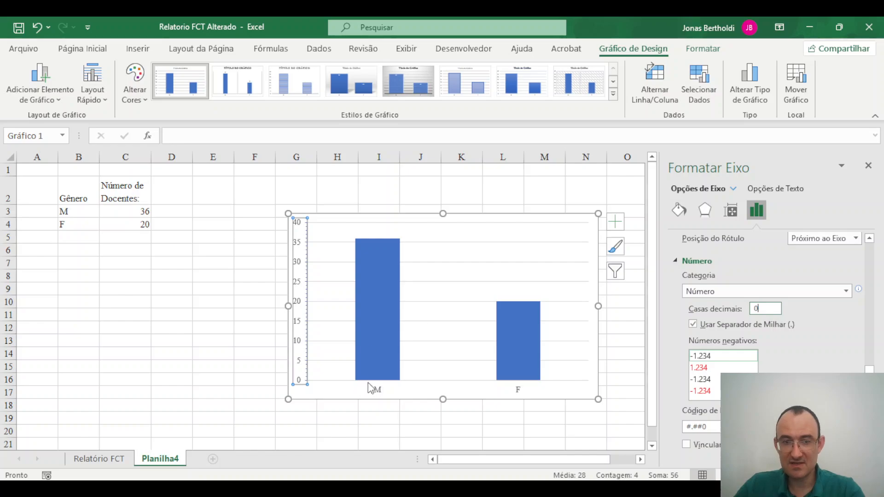
Step: Select the column series, and examine its series options, the list of formattable chart elements and the effects categories
click(389, 290)
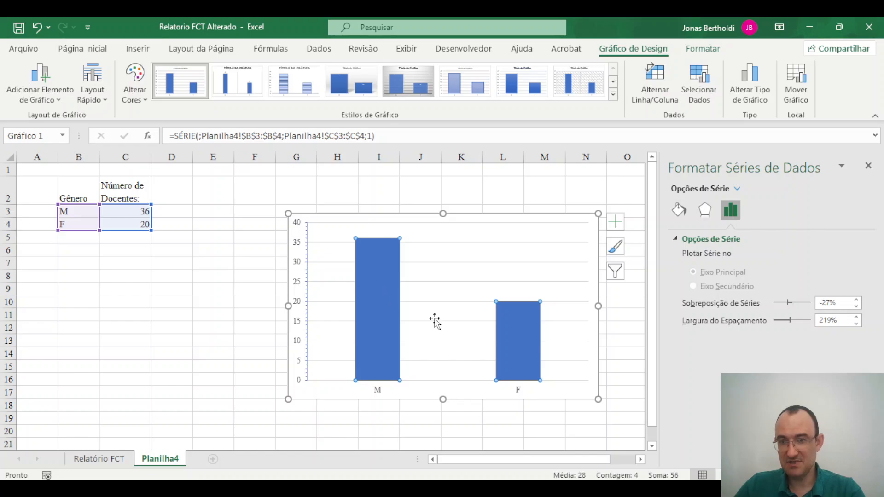
click(714, 236)
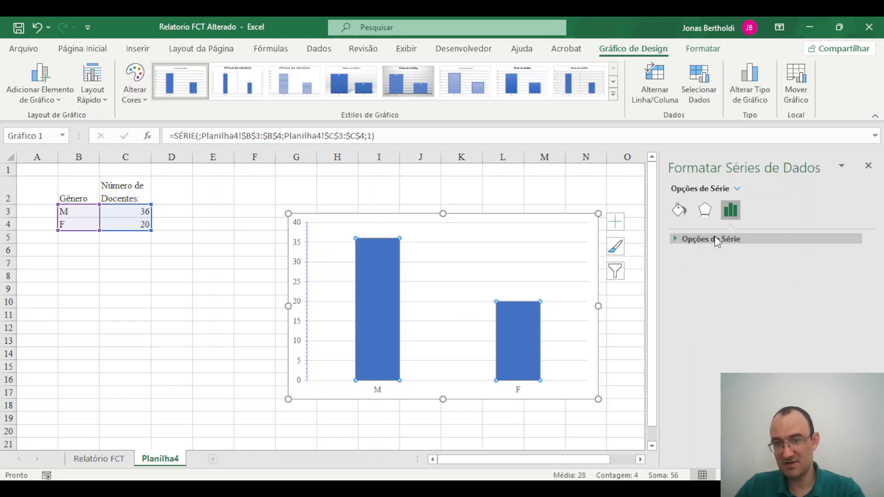
click(715, 236)
click(736, 188)
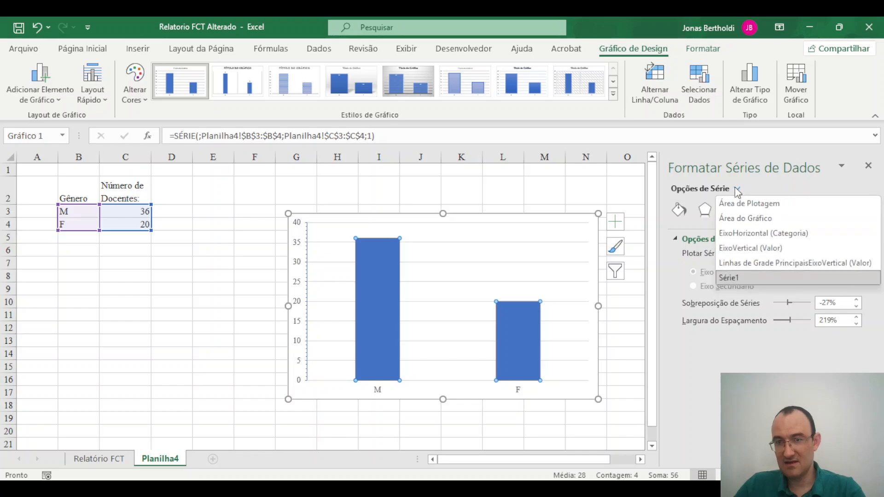
click(795, 193)
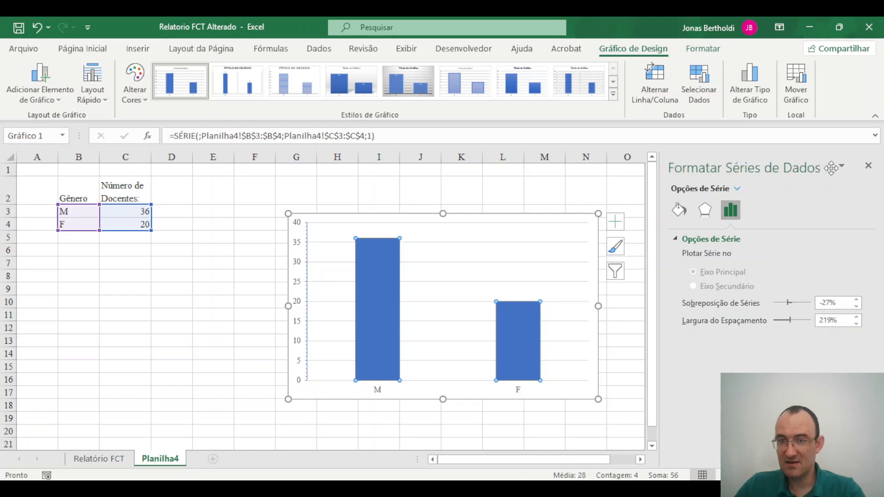
click(842, 165)
click(713, 190)
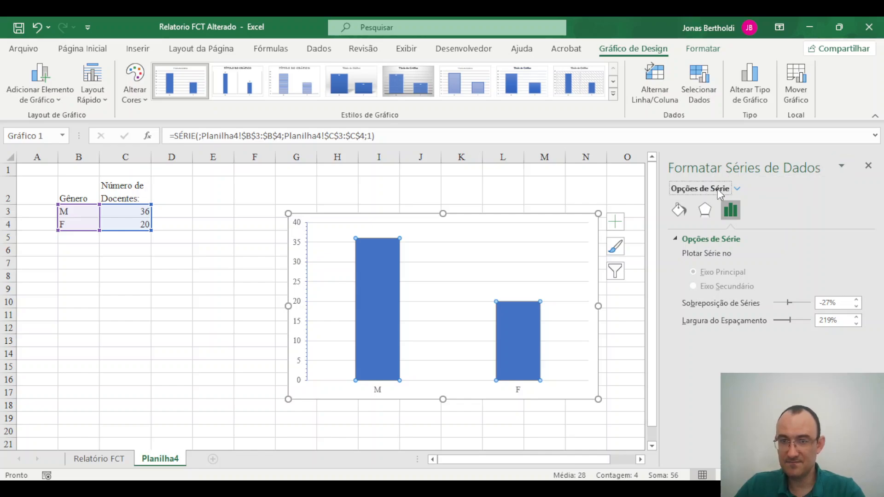
click(737, 188)
click(824, 186)
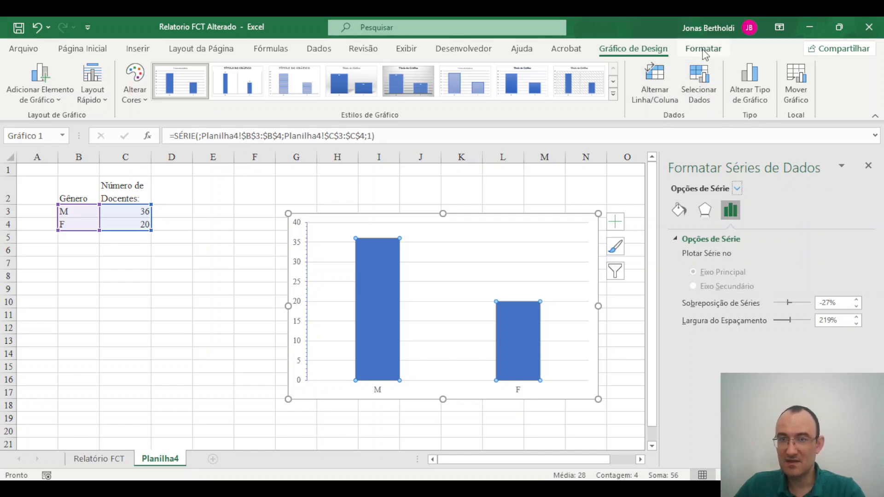
click(703, 211)
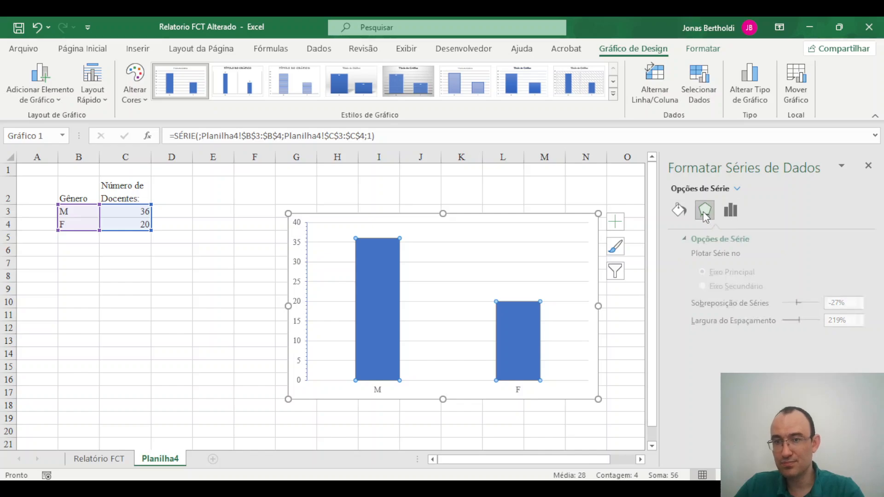
Step: Try no fill, gradient, texture and pattern fills on the columns, and finish with a solid fill
click(679, 210)
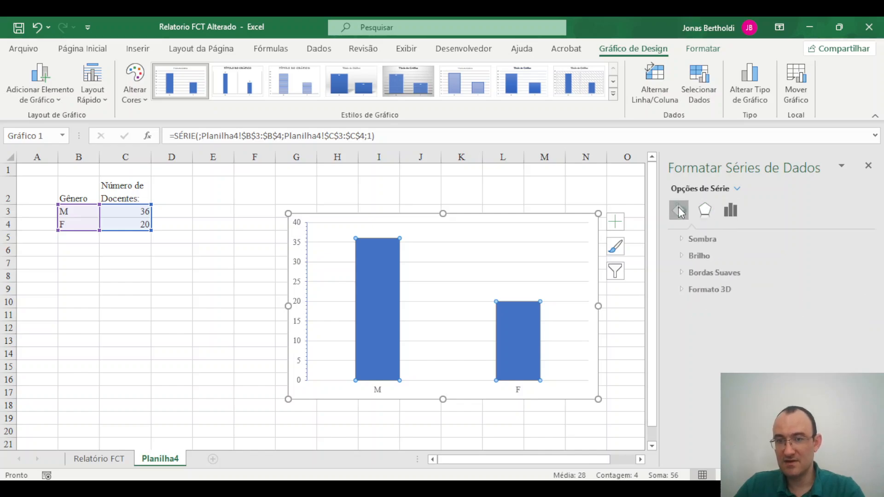
click(710, 239)
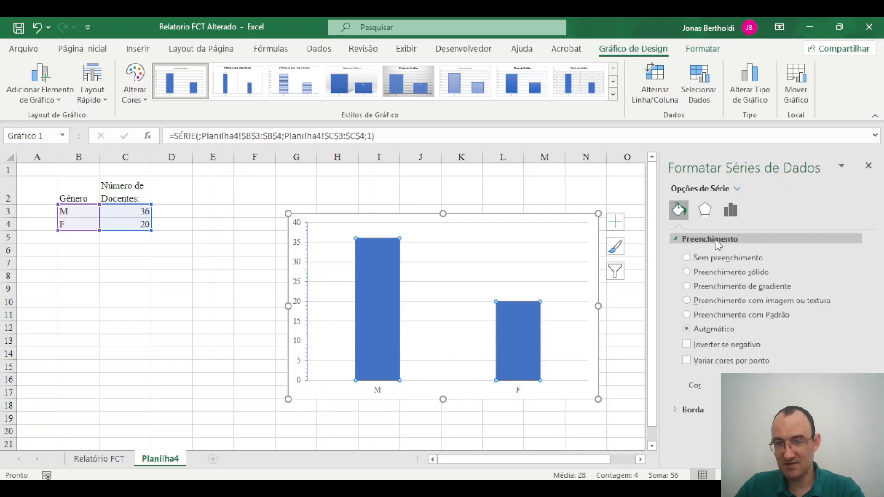
click(722, 258)
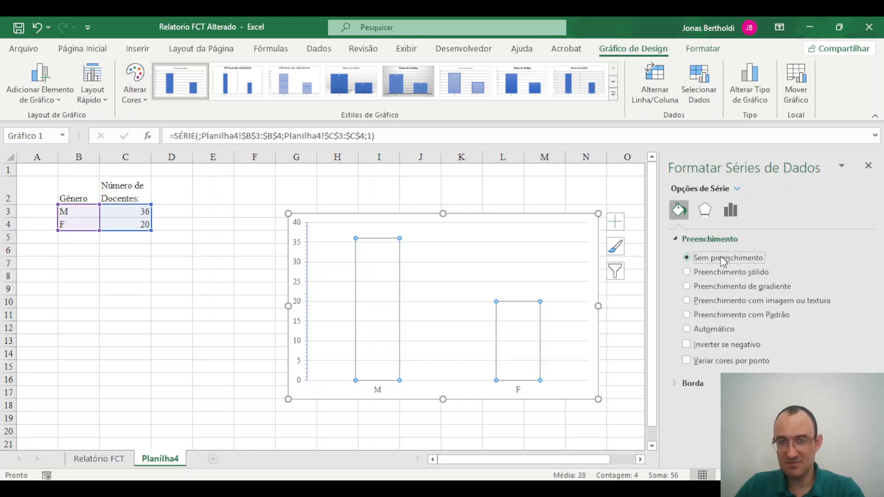
click(728, 272)
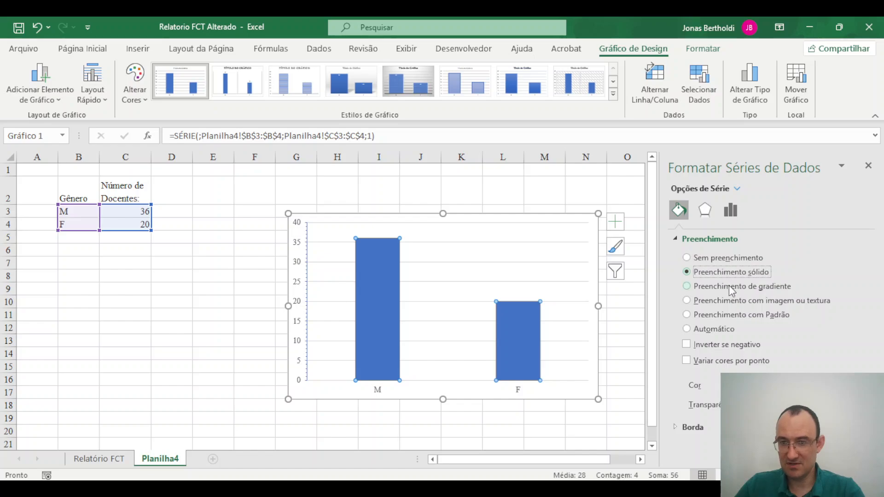
click(729, 286)
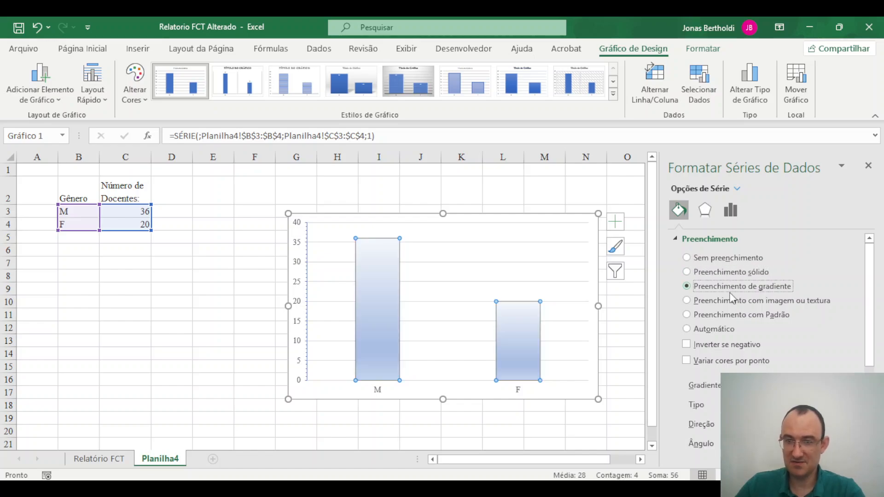
click(734, 302)
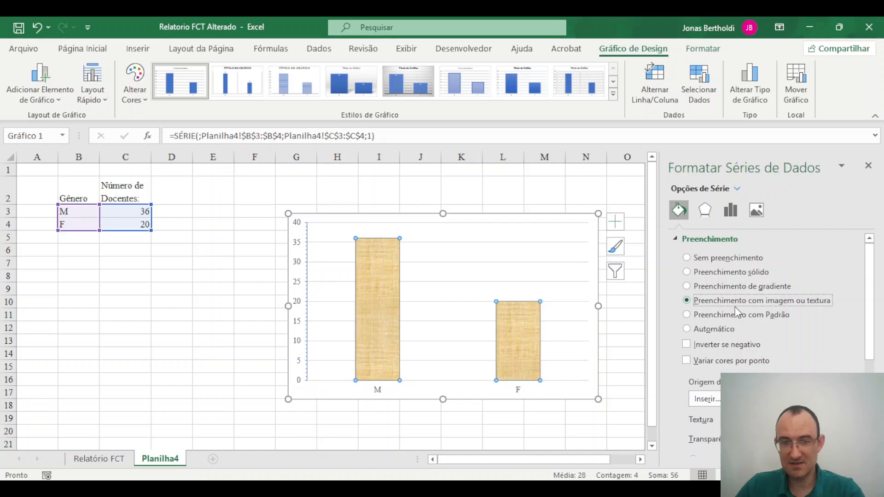
click(737, 316)
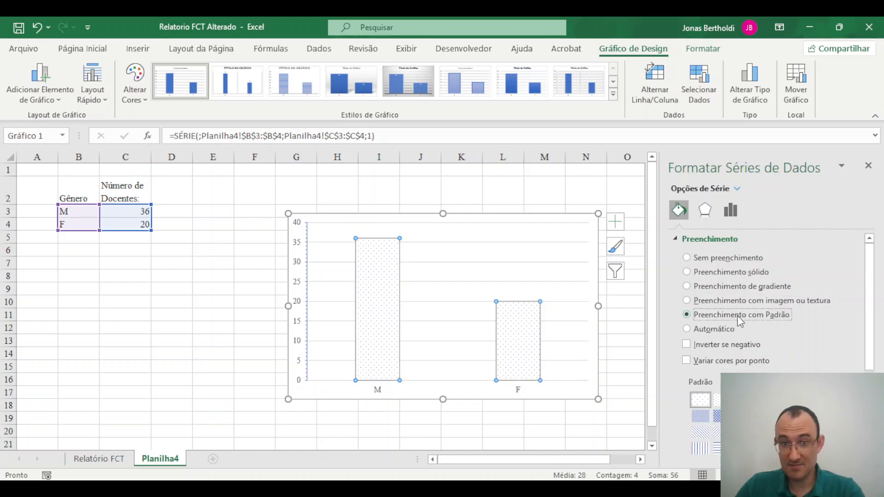
click(766, 417)
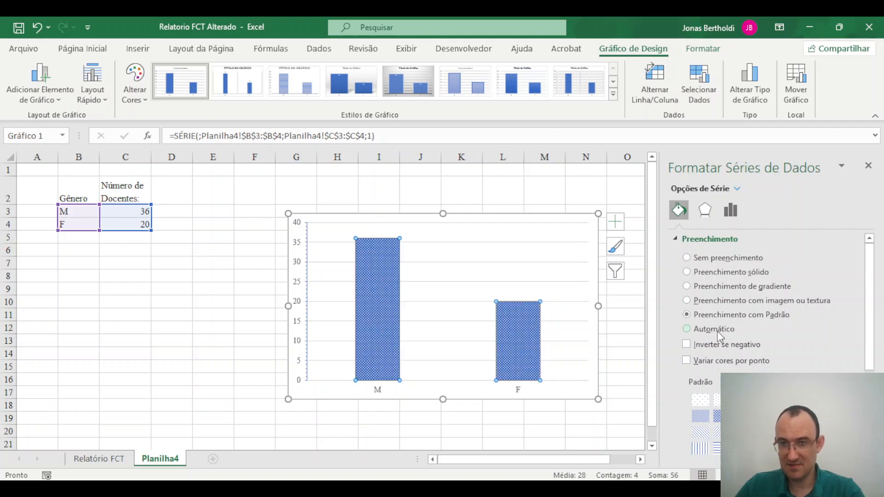
click(721, 273)
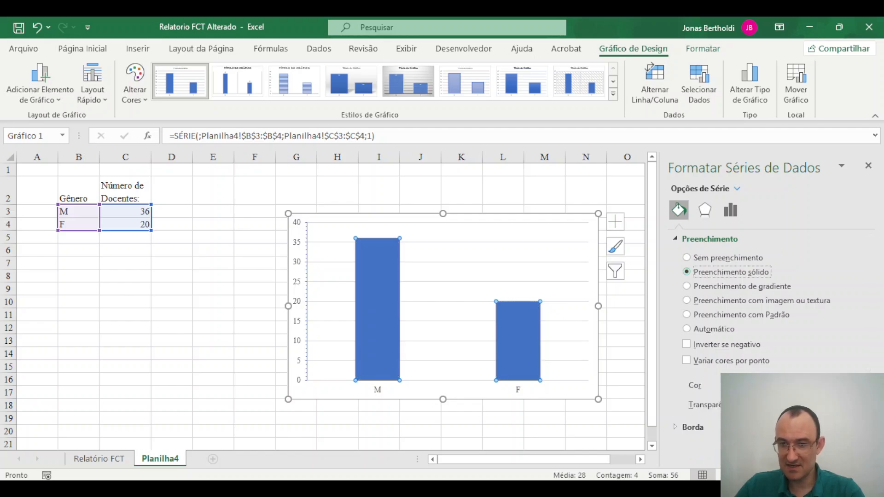
Step: Examine the border and shadow settings of the column series, and return to its overlap and gap width options
drag(760, 405, 714, 413)
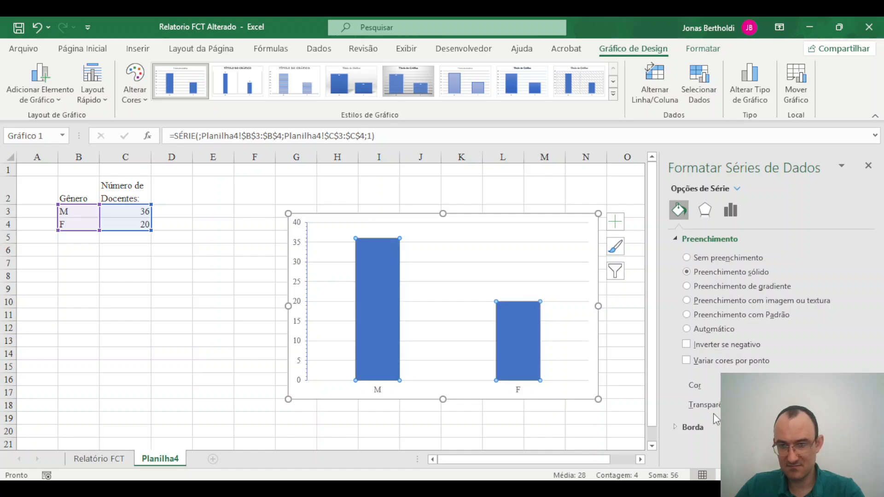
click(675, 427)
scroll(715, 408, down, 1)
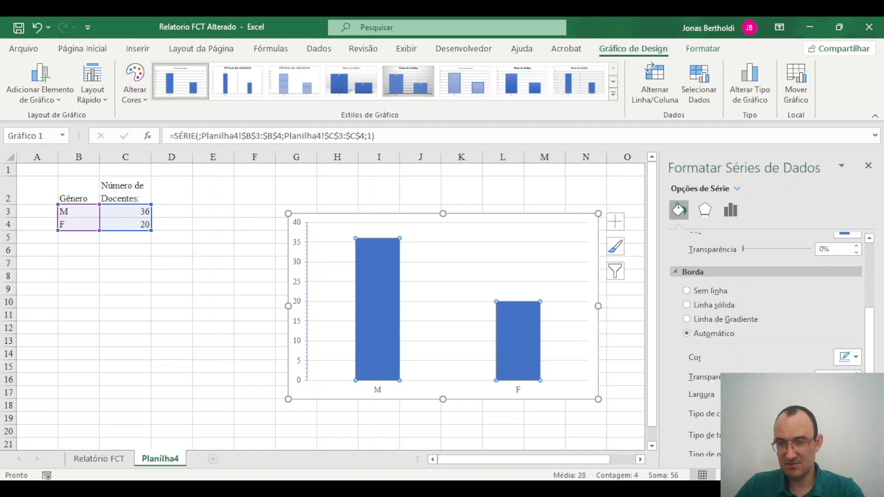
scroll(766, 304, down, 2)
scroll(766, 304, up, 1)
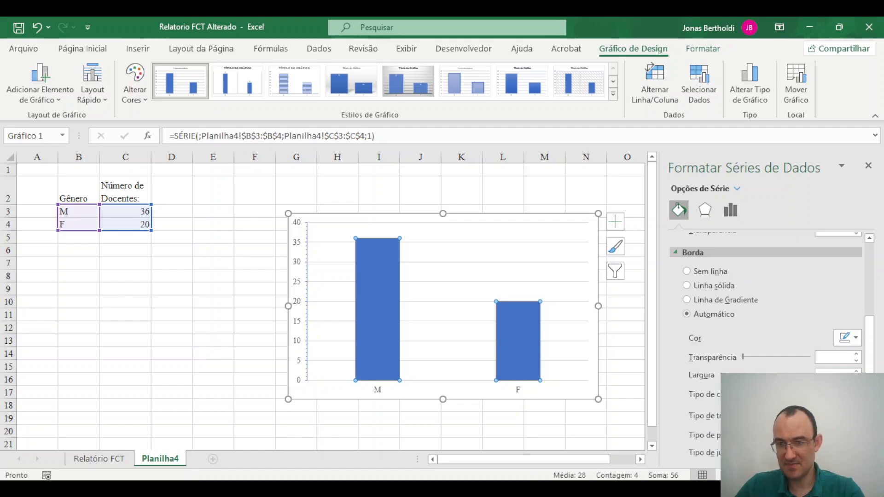
scroll(742, 338, up, 3)
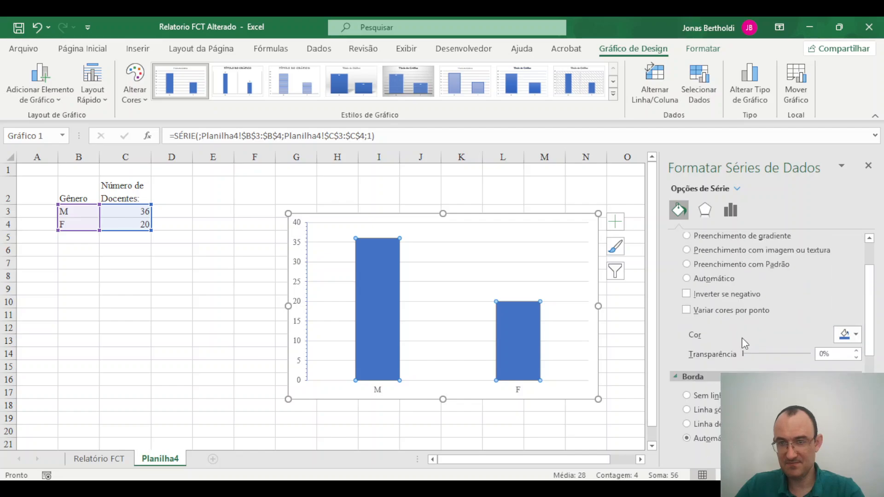
click(705, 212)
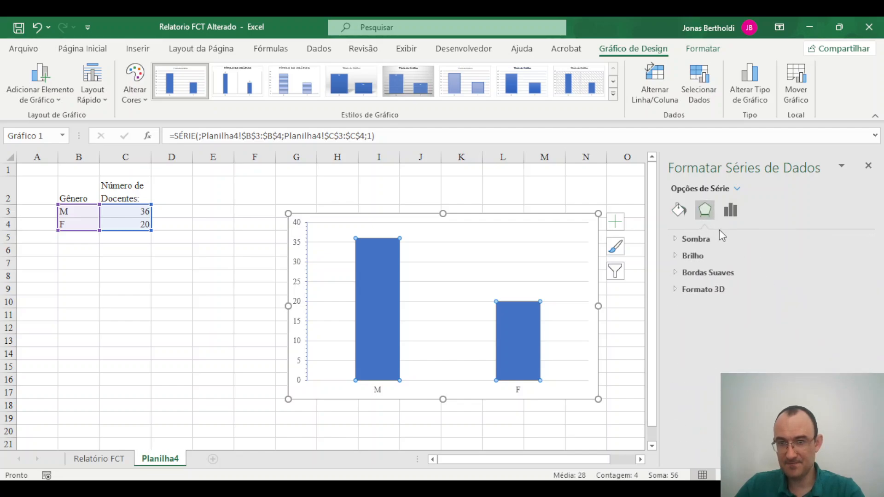
click(675, 240)
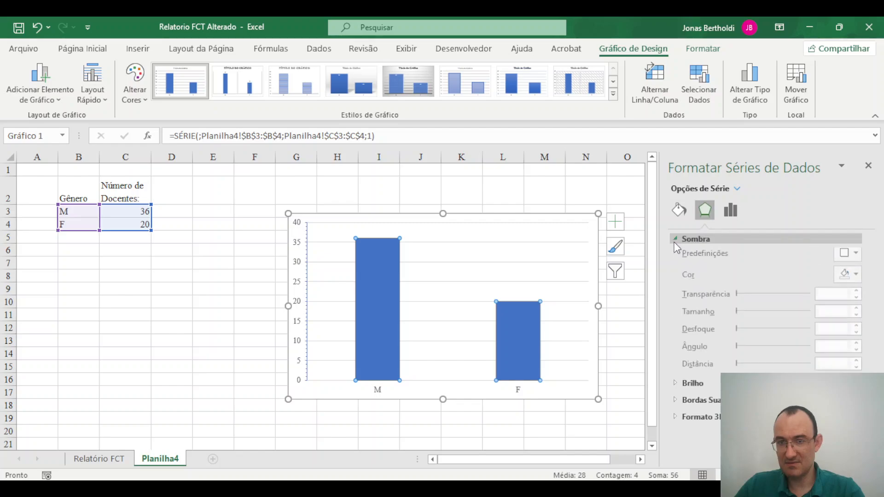
click(675, 241)
click(733, 210)
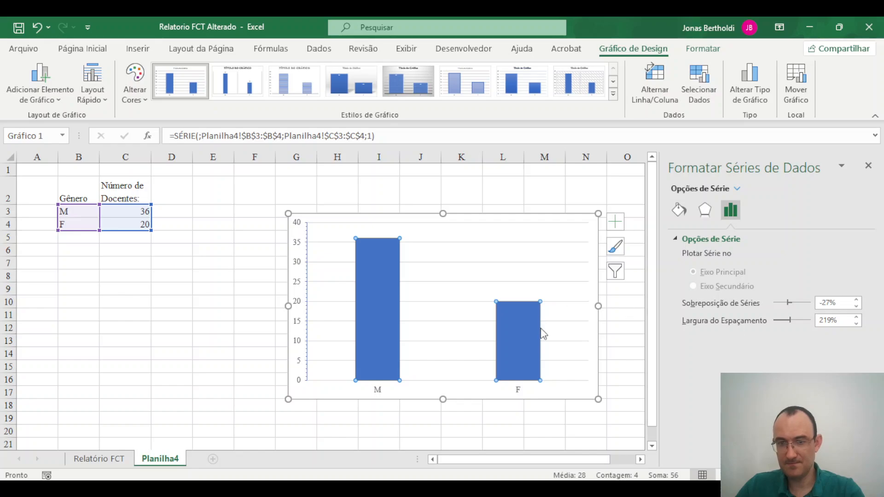
Step: Select only the F column, and examine its data point commands and the list of formattable chart elements
click(527, 333)
right_click(526, 333)
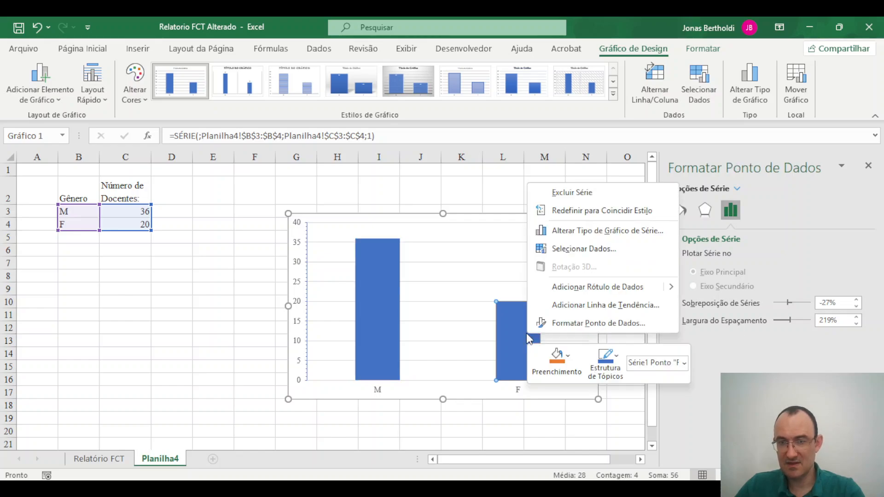
click(512, 334)
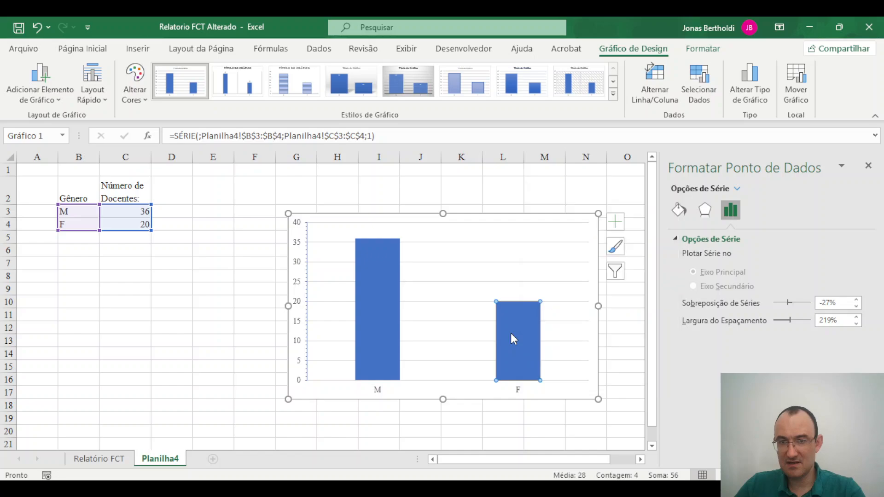
click(841, 167)
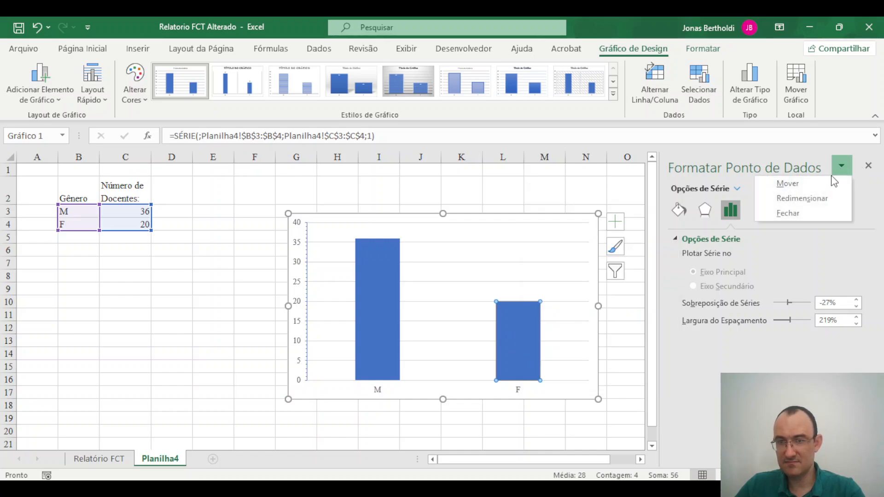
key(Escape)
click(736, 187)
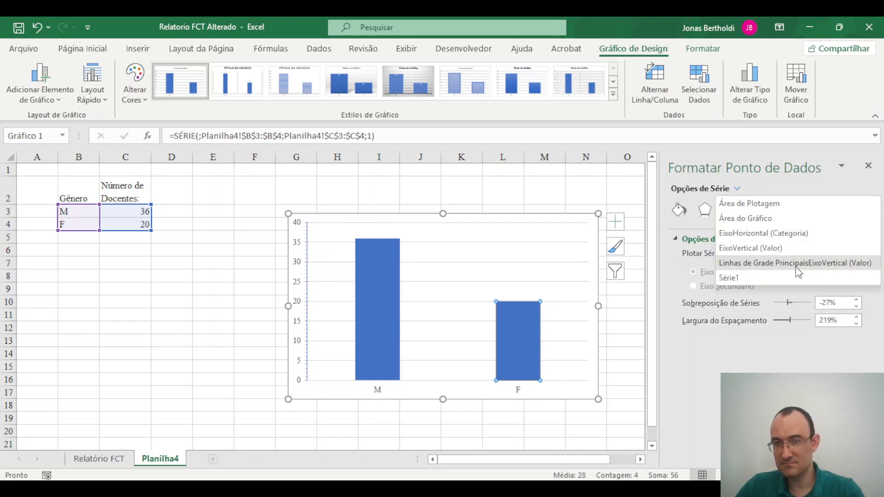
click(746, 356)
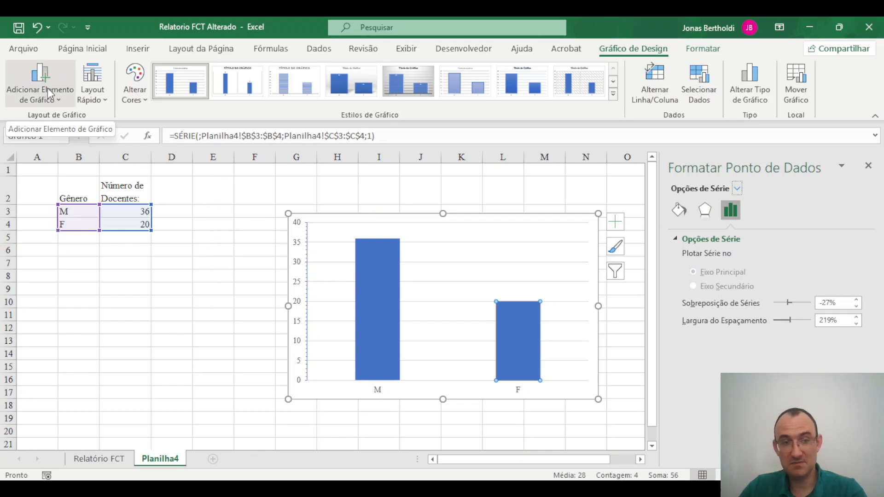
Step: Add a primary horizontal axis title reading "Gênero dos Docentes", and check its vertical alignment choices
click(60, 102)
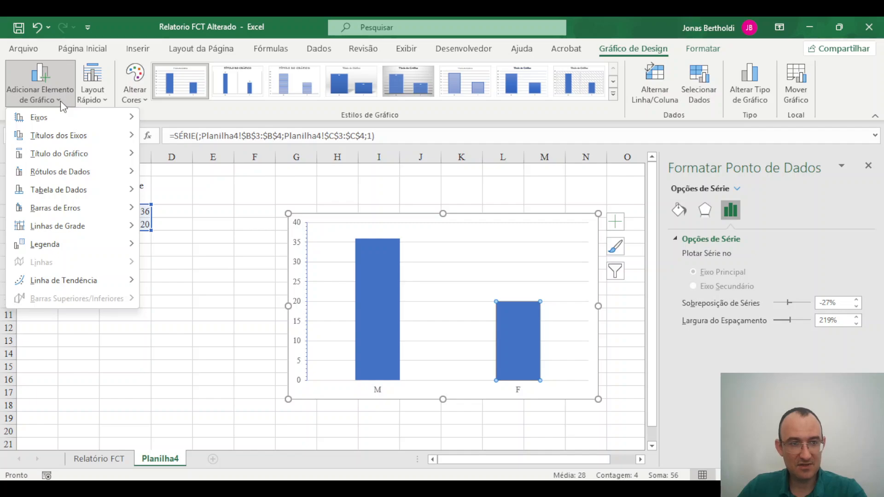
mouse_move(64, 117)
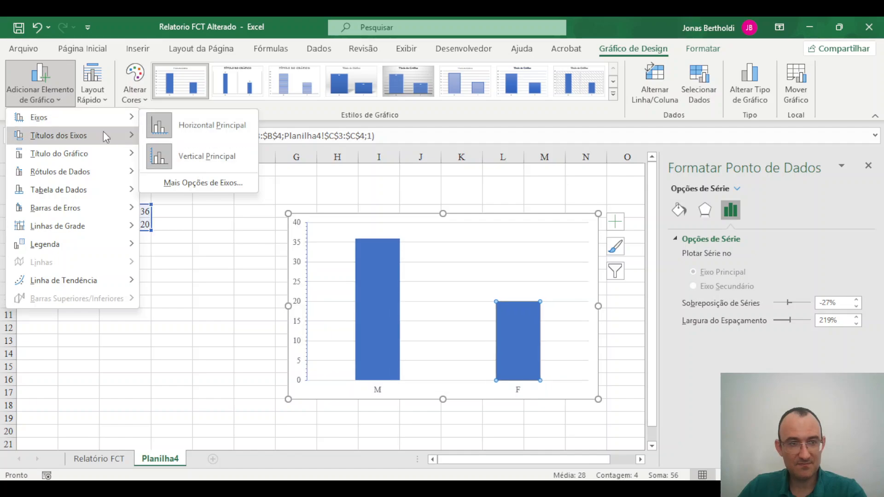
mouse_move(101, 140)
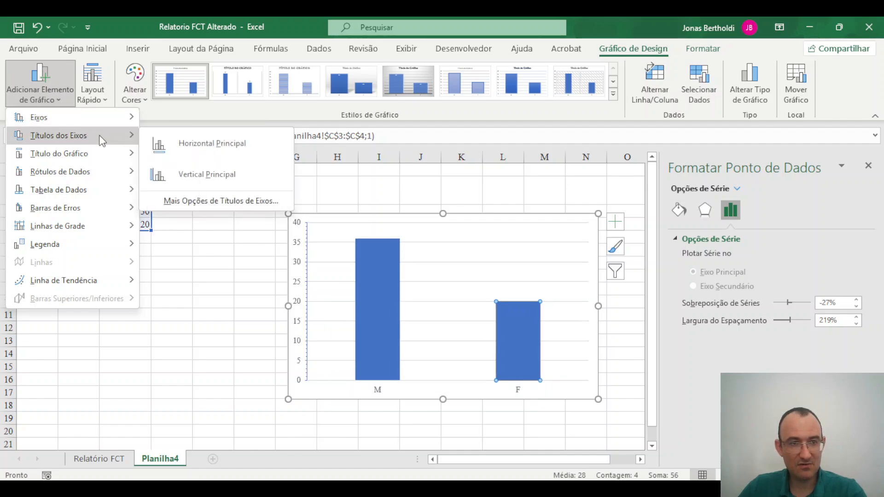
click(218, 151)
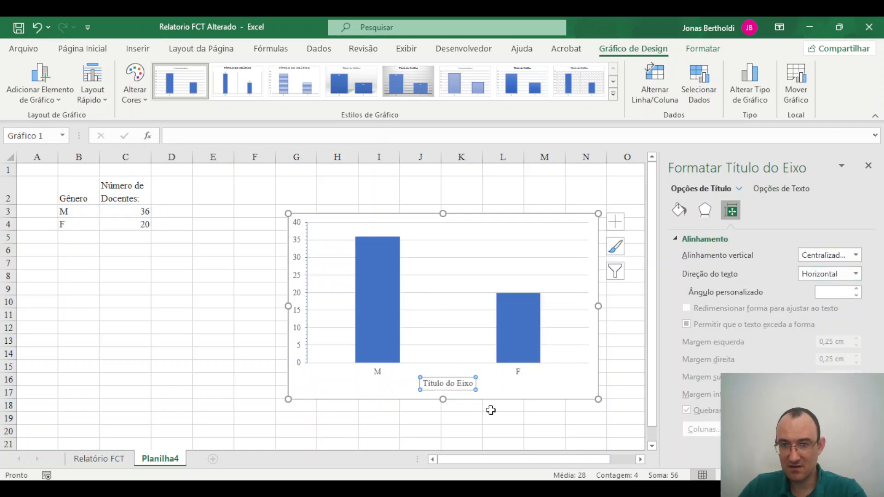
drag(476, 385, 399, 385)
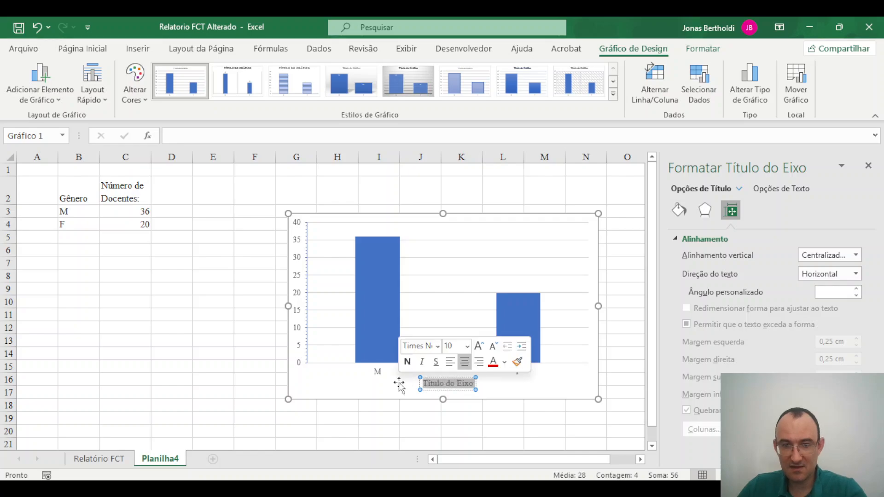
text(Gêne)
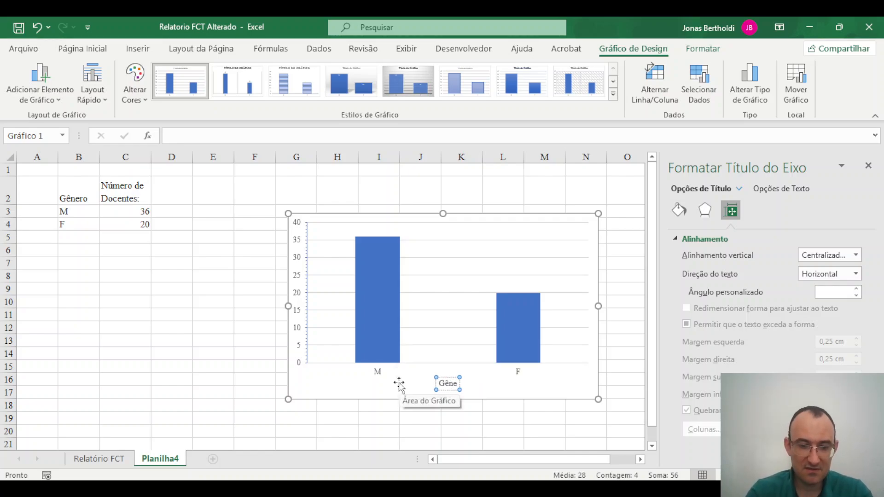
text(ro dos)
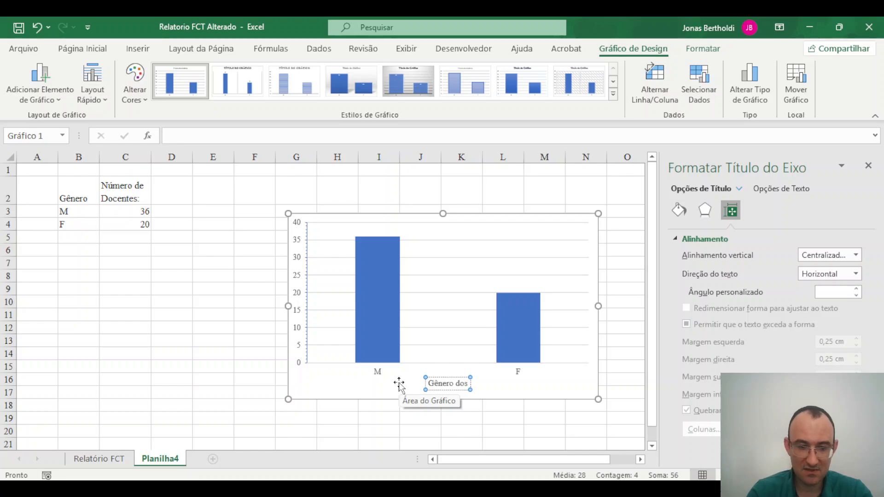
text( Docentes)
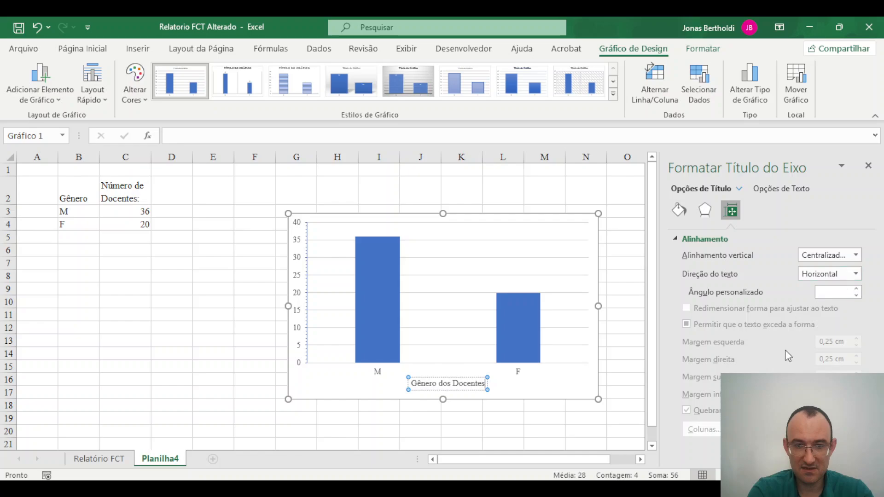
click(857, 256)
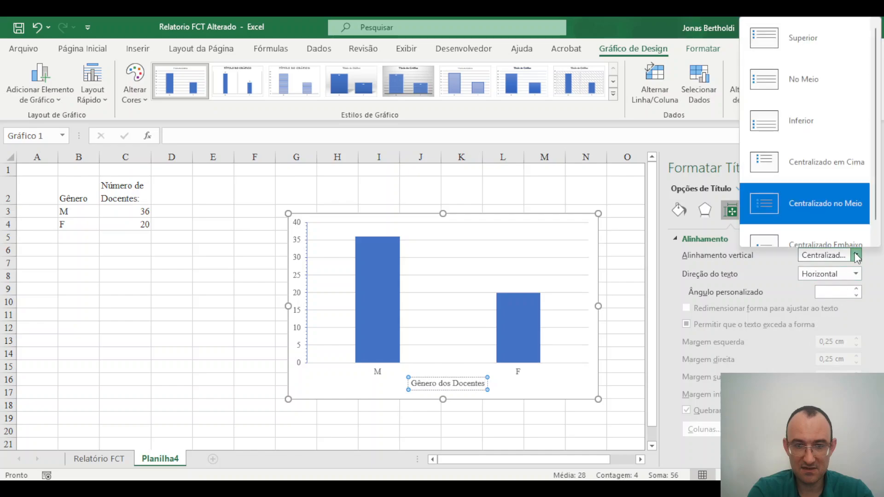
click(799, 356)
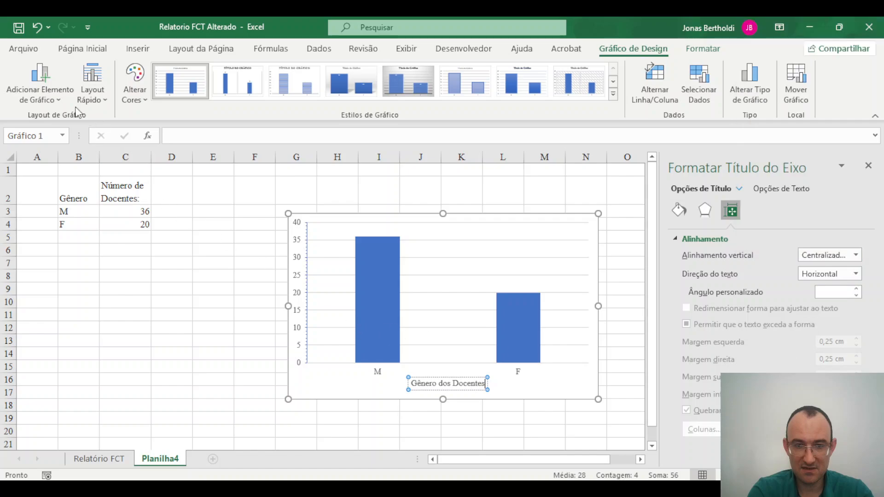
Step: Add a primary vertical axis title reading "Número de Docentes"
click(45, 84)
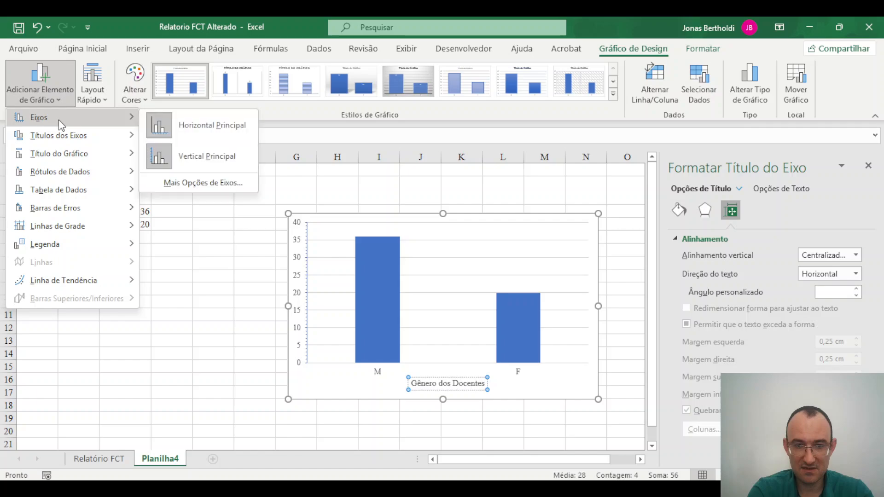
mouse_move(65, 134)
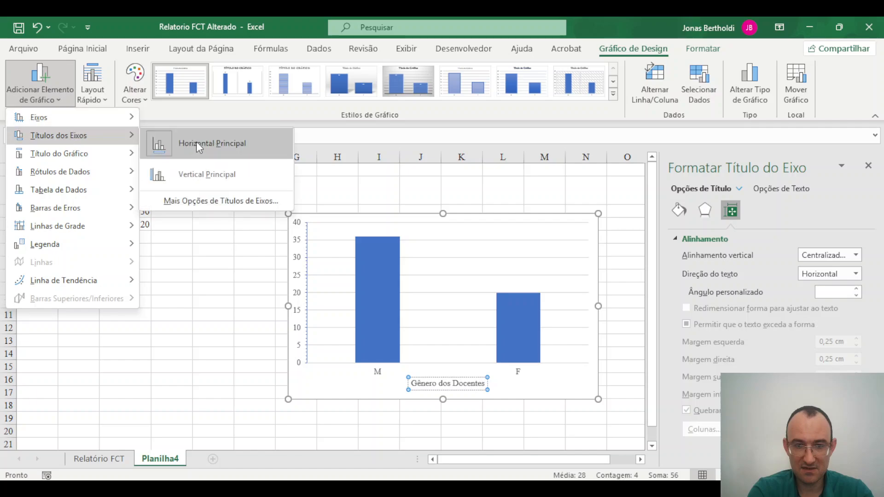
click(201, 173)
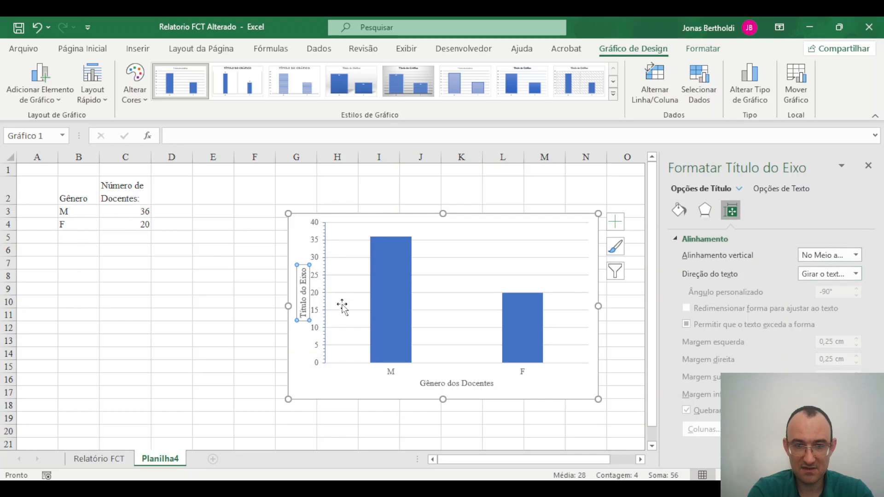
click(302, 306)
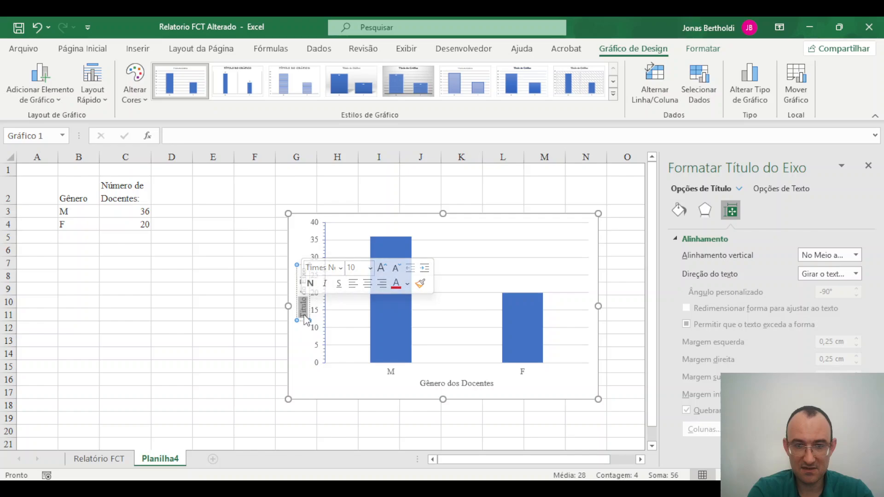
drag(304, 317, 309, 266)
text(Número de)
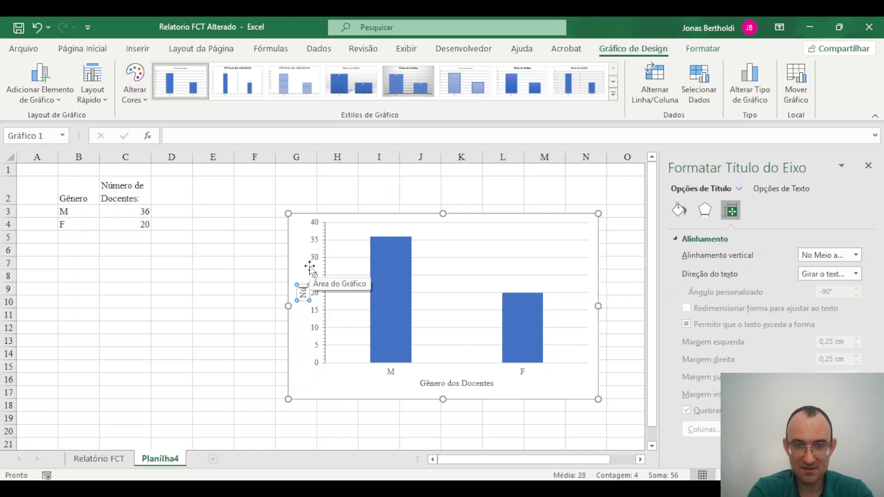
text( Docentes)
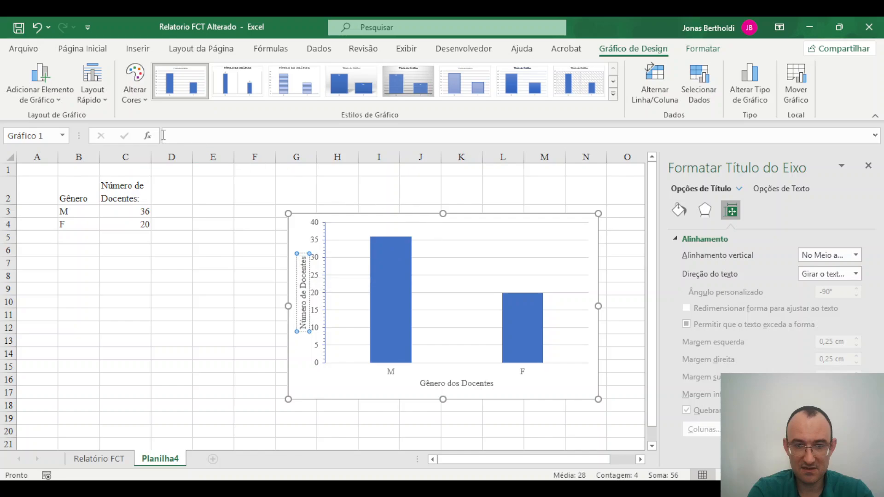
click(488, 247)
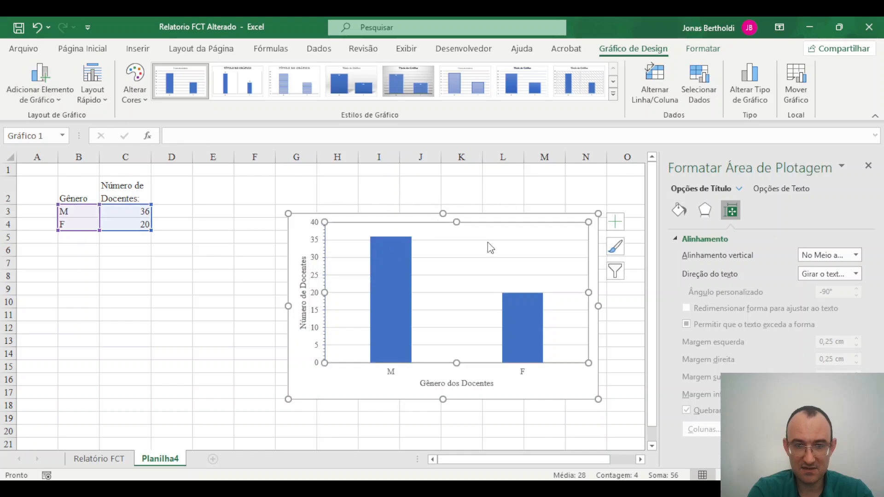
Step: Add Extremidade Externa data labels to the columns, and enlarge and move the chart so it spans about F2 to N18
click(48, 84)
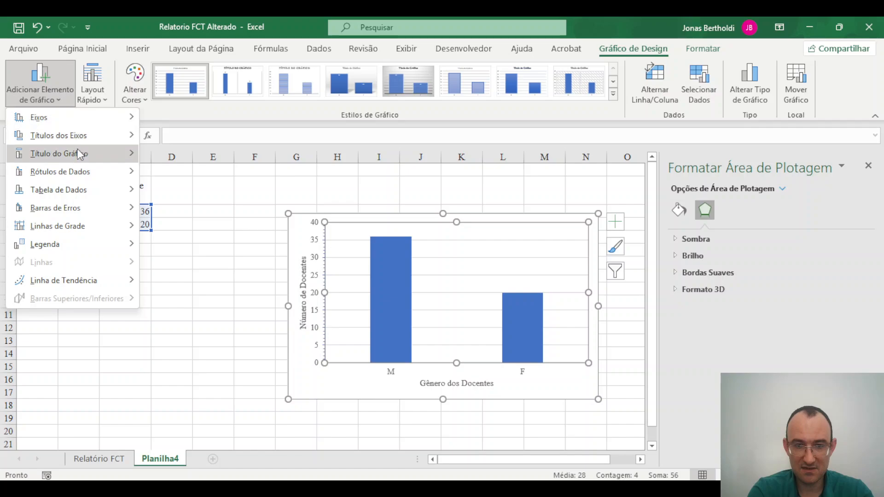
mouse_move(81, 161)
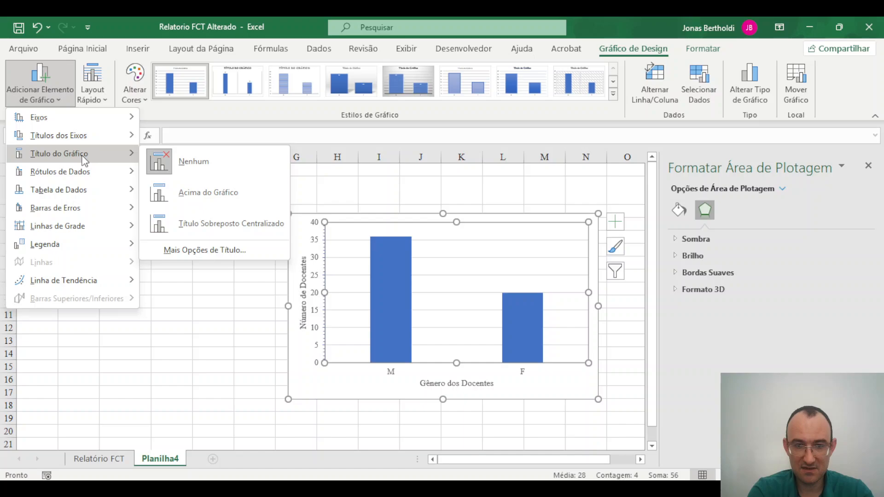
mouse_move(70, 180)
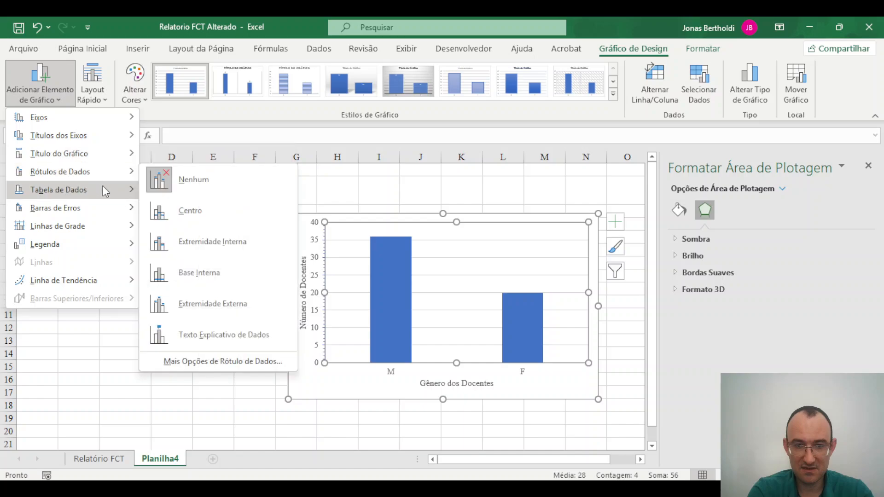
click(232, 313)
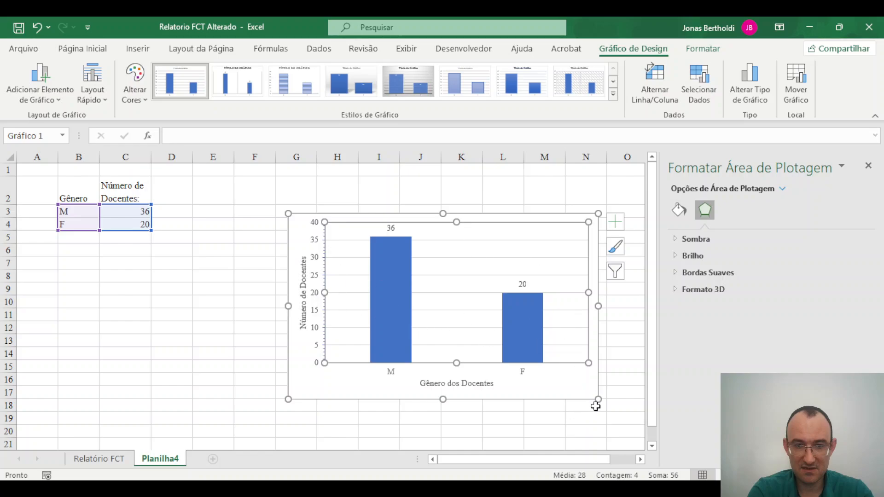
drag(598, 399, 626, 421)
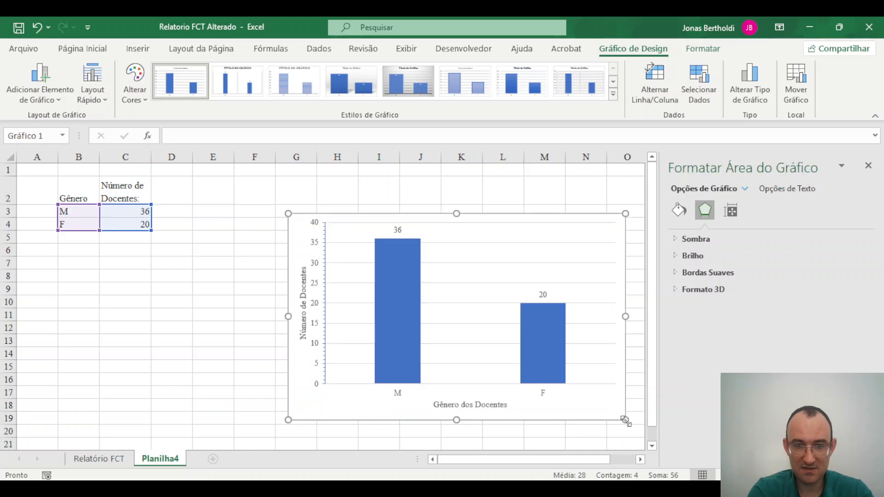
drag(359, 217, 315, 203)
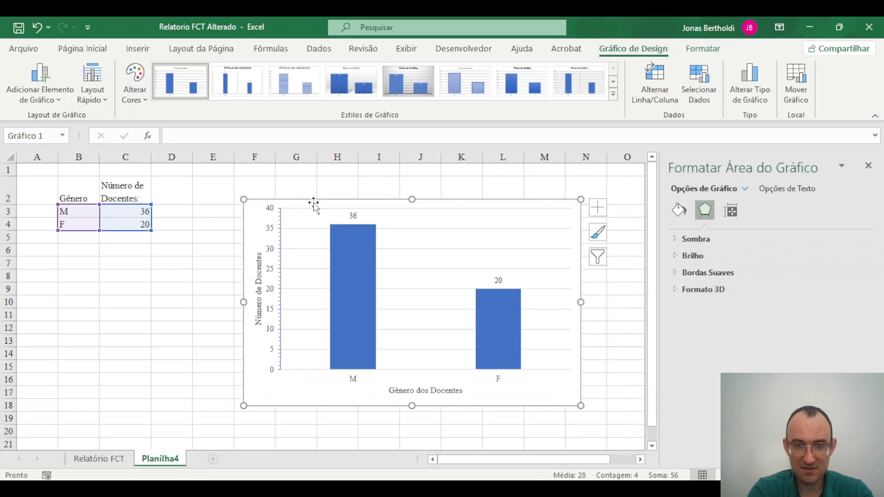
Step: Try red and yellow text on the column data labels, and finish with a black solid fill
click(350, 217)
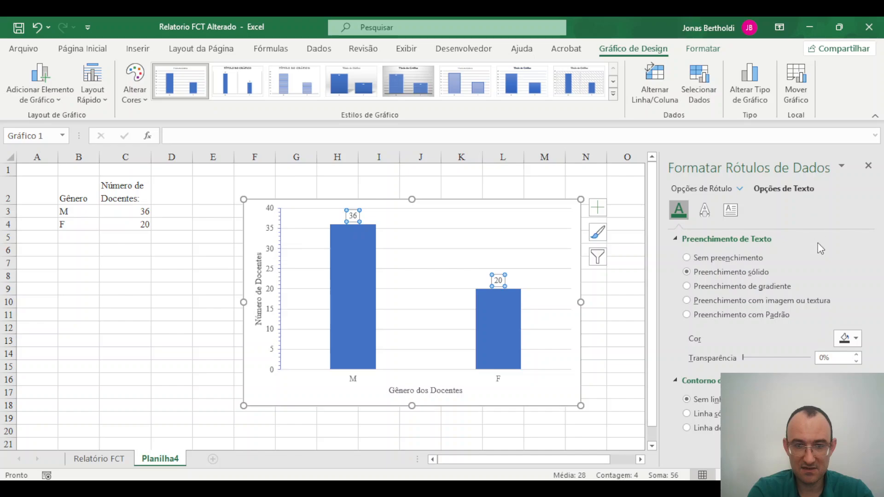
click(857, 339)
click(789, 303)
click(857, 339)
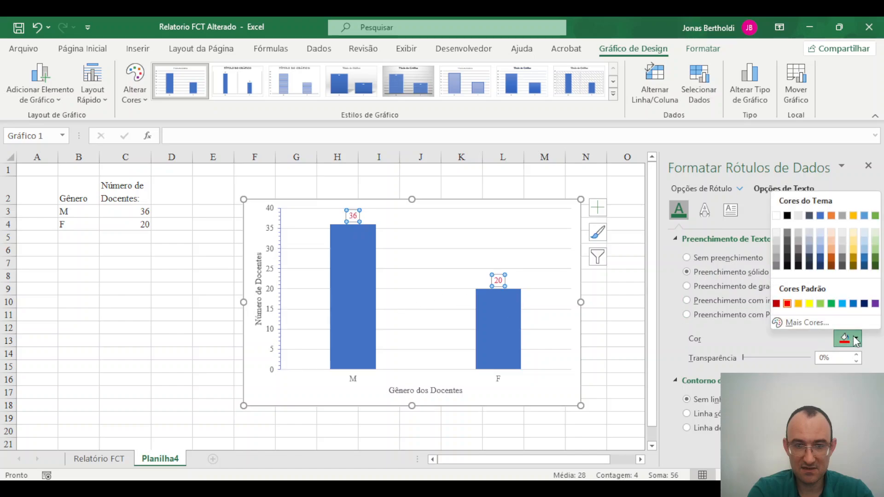
click(810, 304)
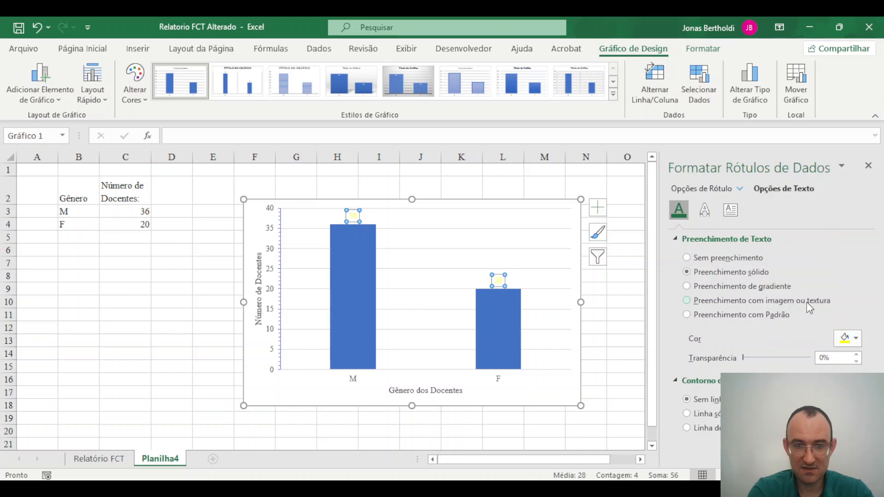
click(856, 339)
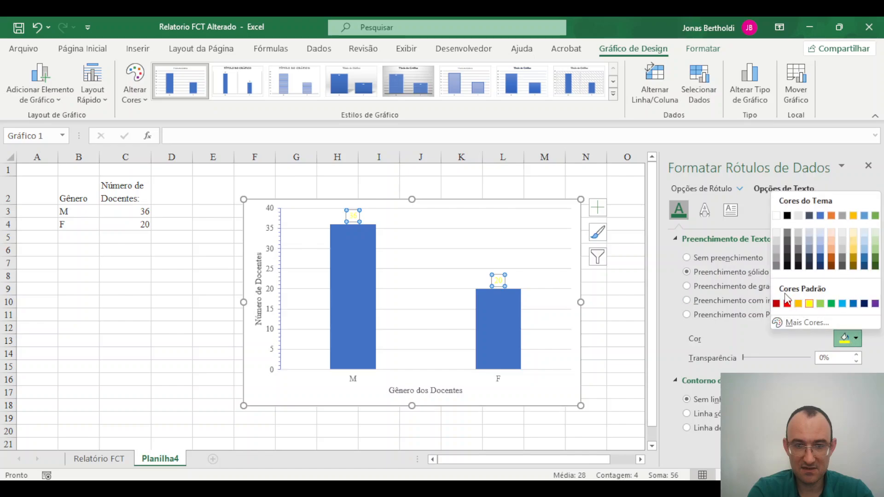
click(788, 216)
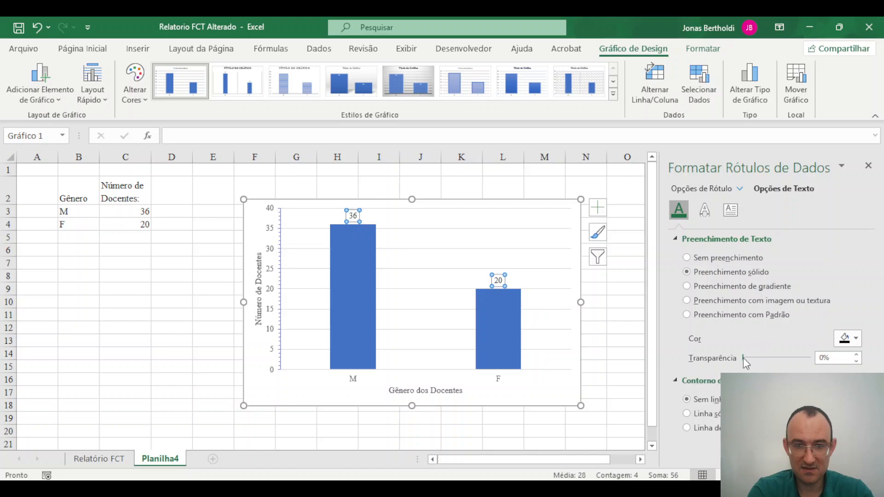
drag(744, 358, 621, 357)
click(706, 213)
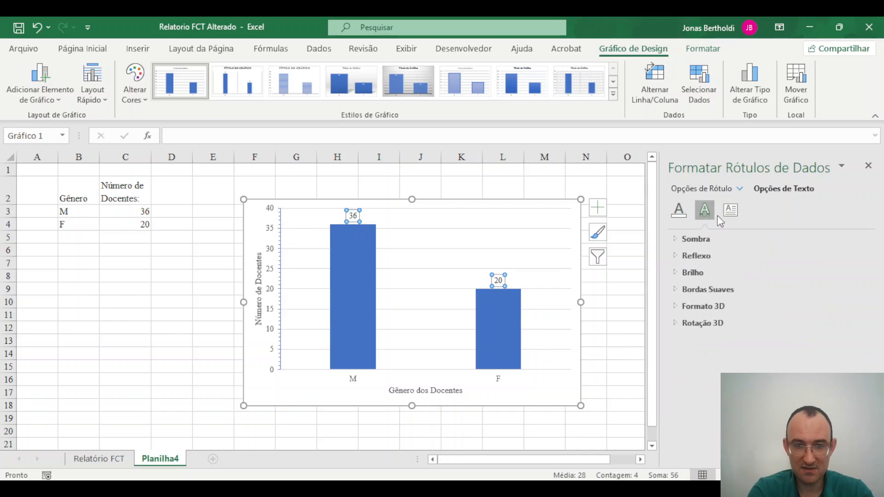
click(731, 210)
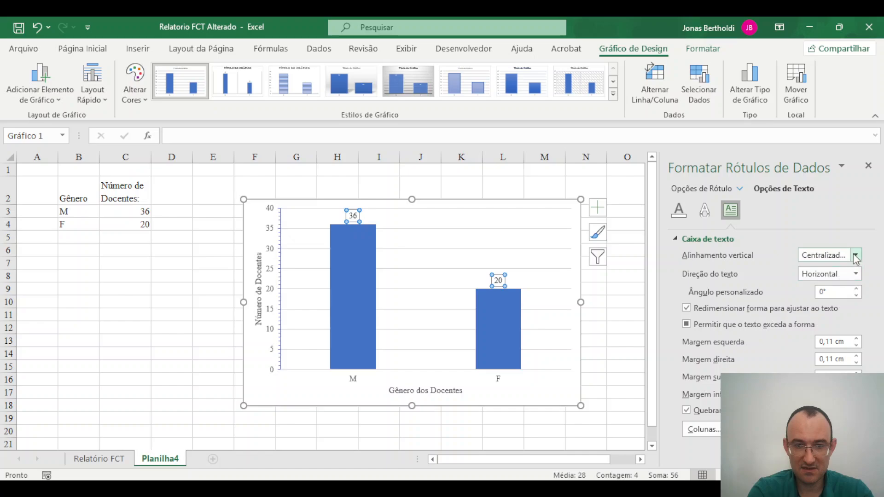
Step: Add a data table with legend codes (Com Códigos de Legenda) beneath the chart's columns
click(41, 85)
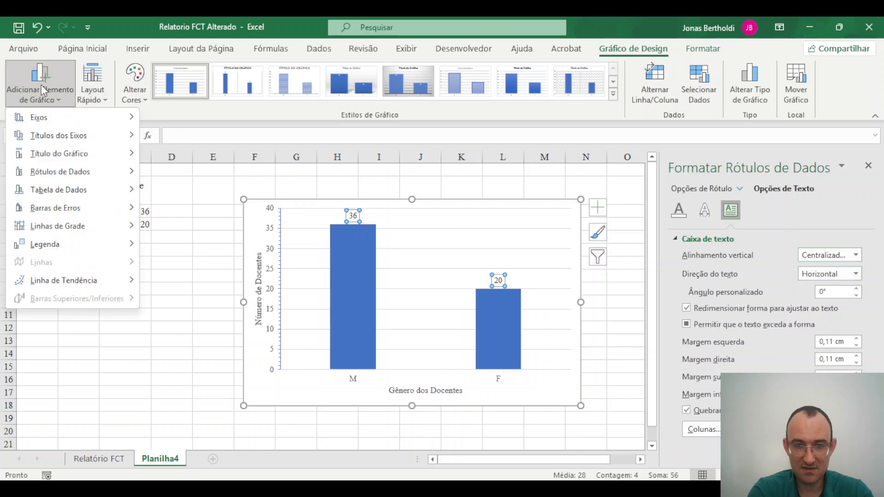
mouse_move(68, 192)
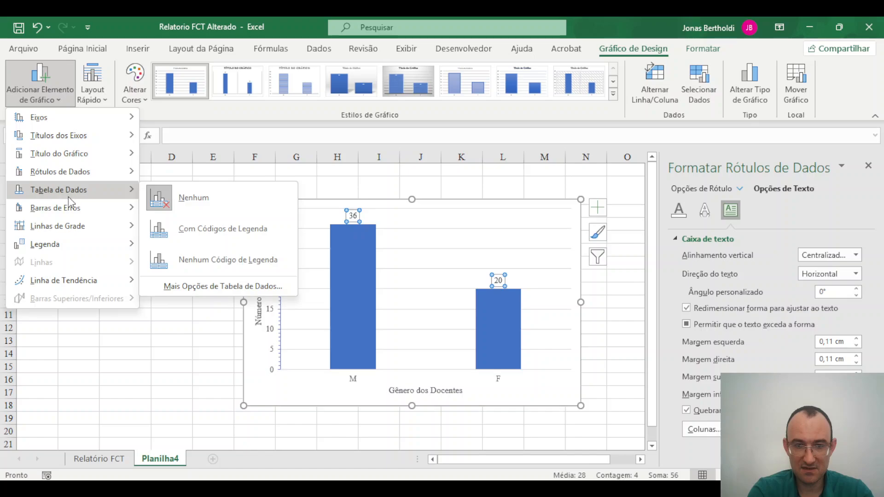
mouse_move(68, 210)
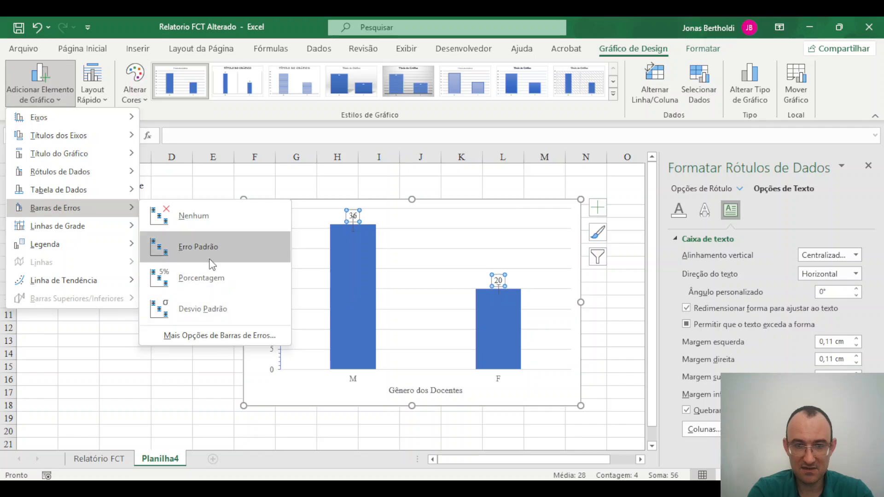
mouse_move(61, 233)
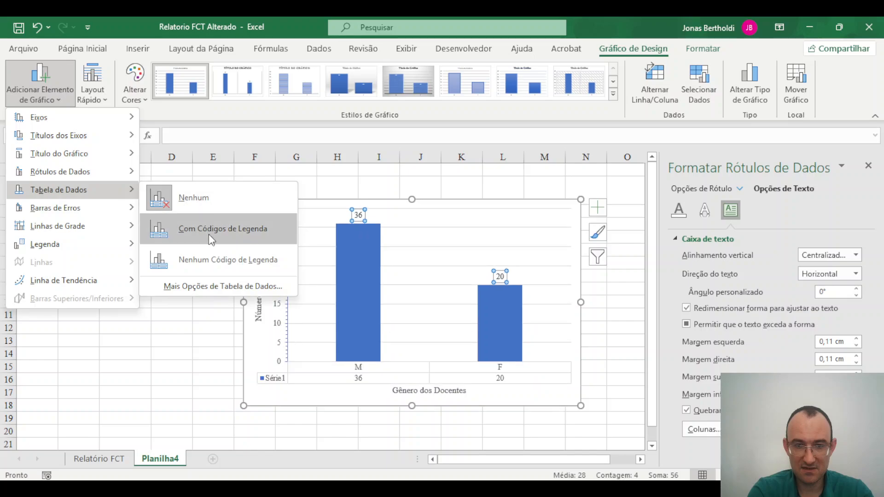
click(209, 234)
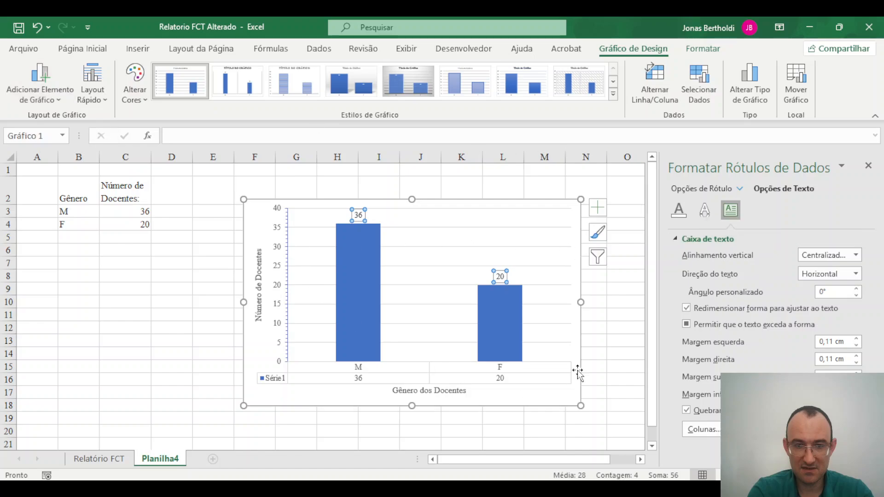
Step: Review the gridline and trendline choices for the chart and the plot area's fill and border settings
click(55, 95)
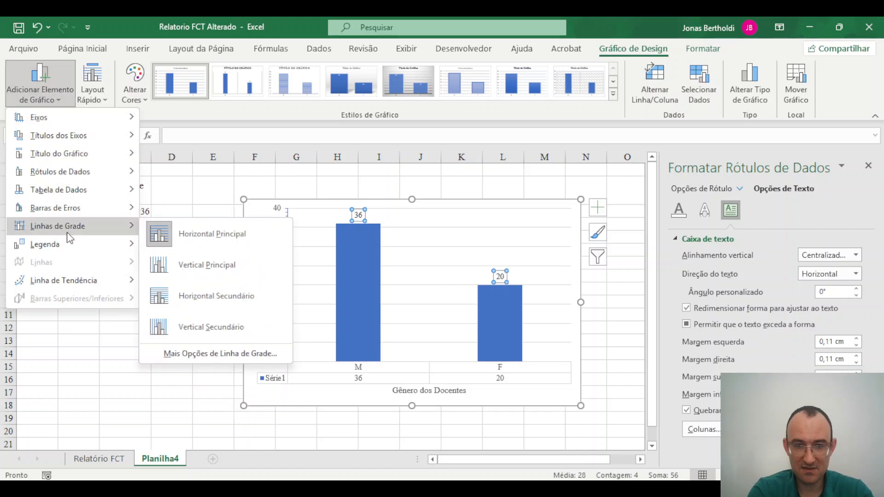
mouse_move(53, 287)
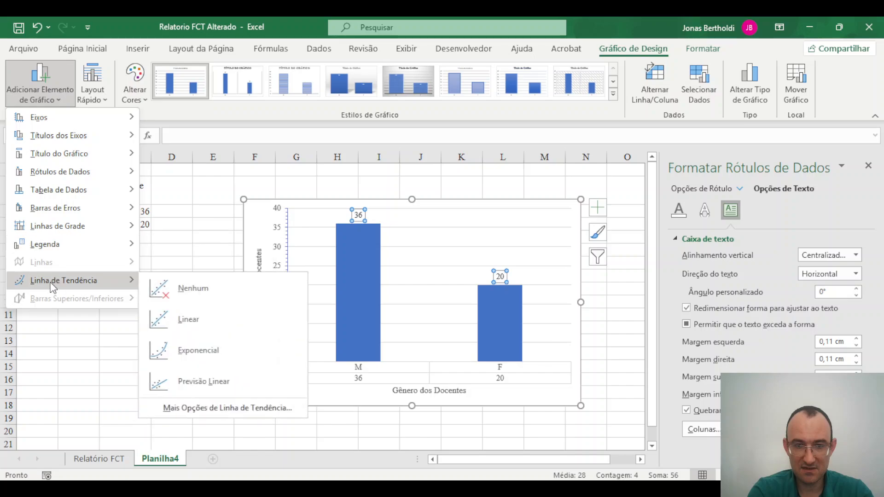
click(511, 282)
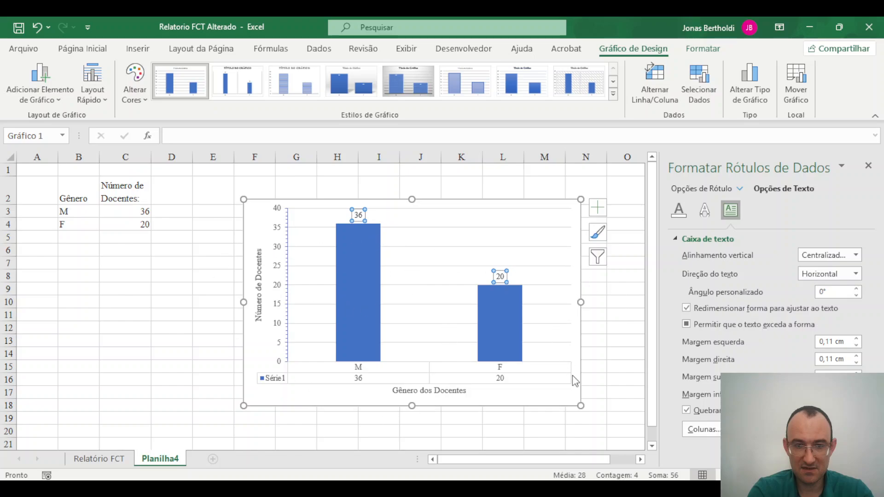
click(316, 324)
click(316, 338)
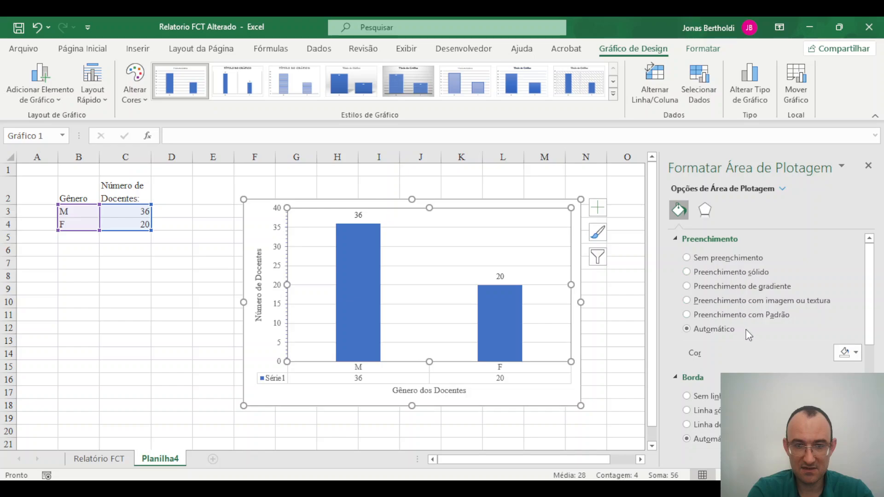
scroll(745, 331, down, 3)
scroll(773, 343, up, 3)
Step: Open the formatting options for the chart's horizontal axis and set its line colour to black
click(37, 85)
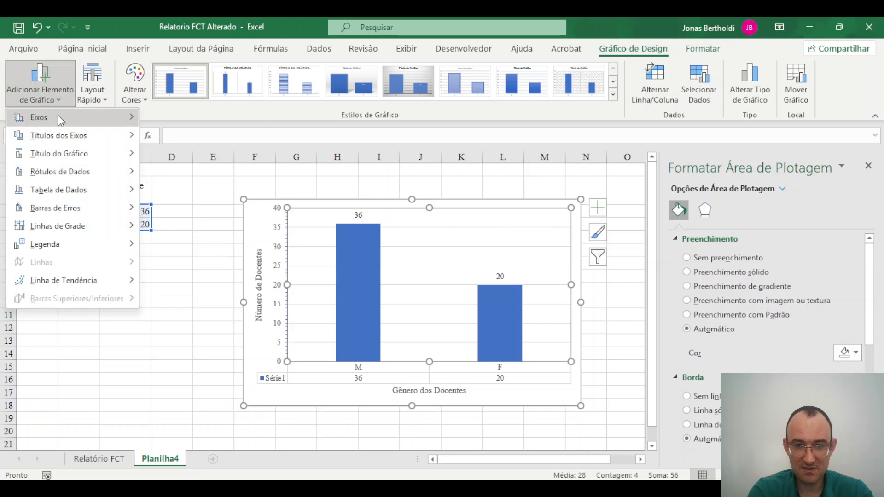
mouse_move(67, 137)
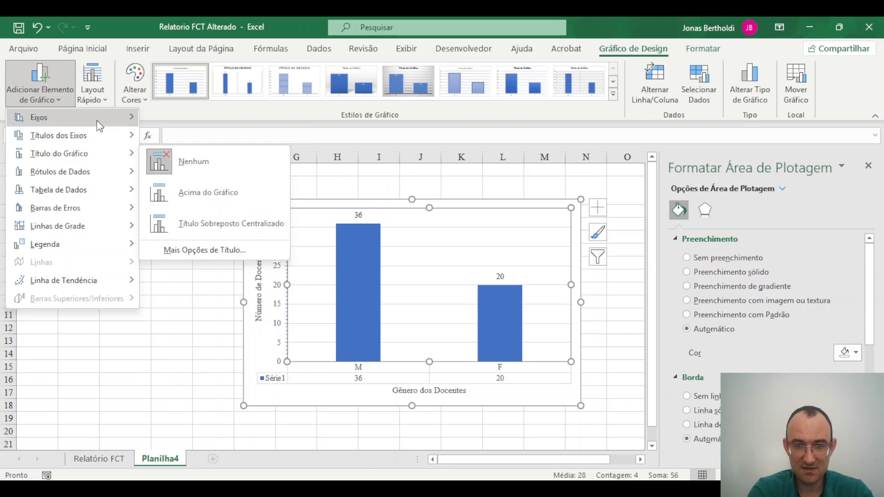
mouse_move(99, 125)
click(217, 183)
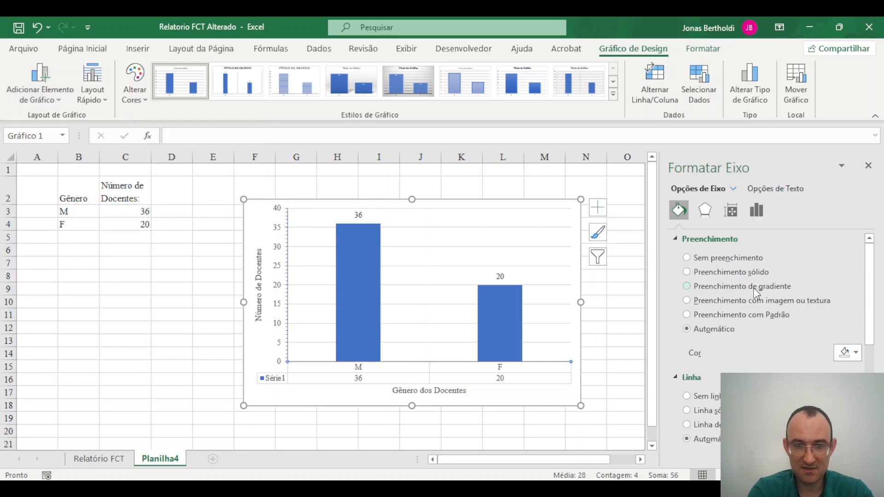
scroll(796, 295, down, 2)
scroll(797, 296, up, 1)
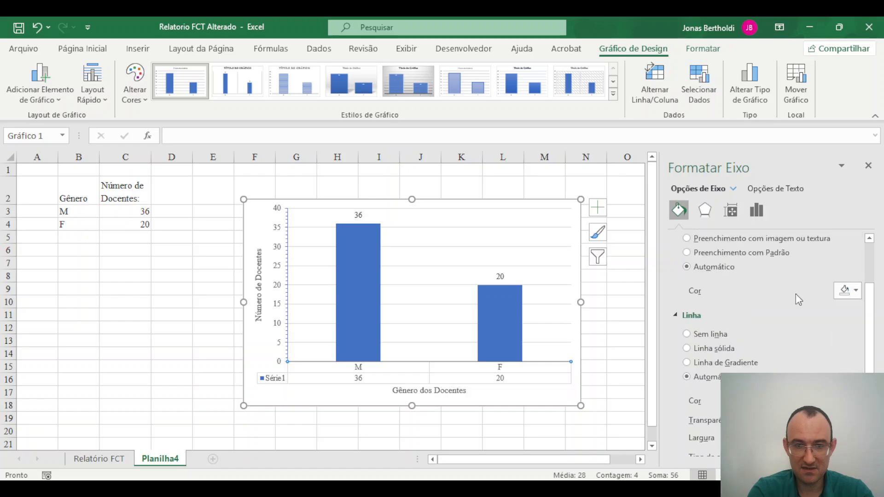
scroll(796, 293, up, 1)
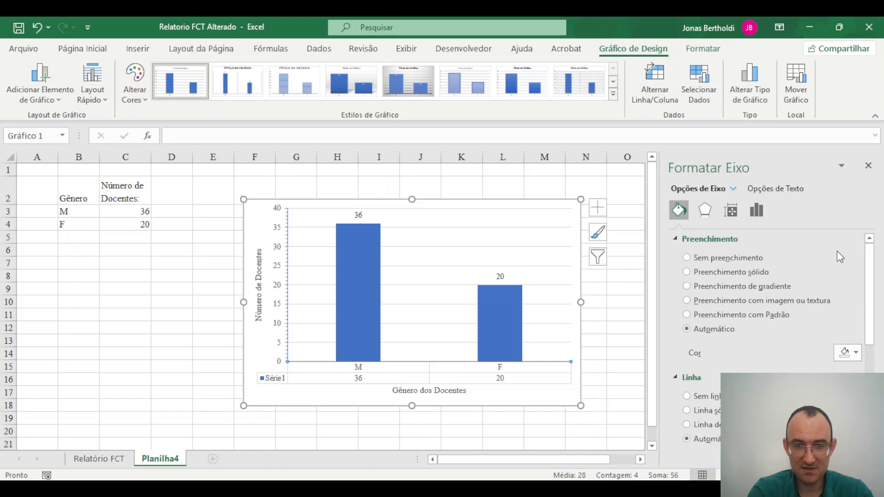
scroll(789, 353, down, 4)
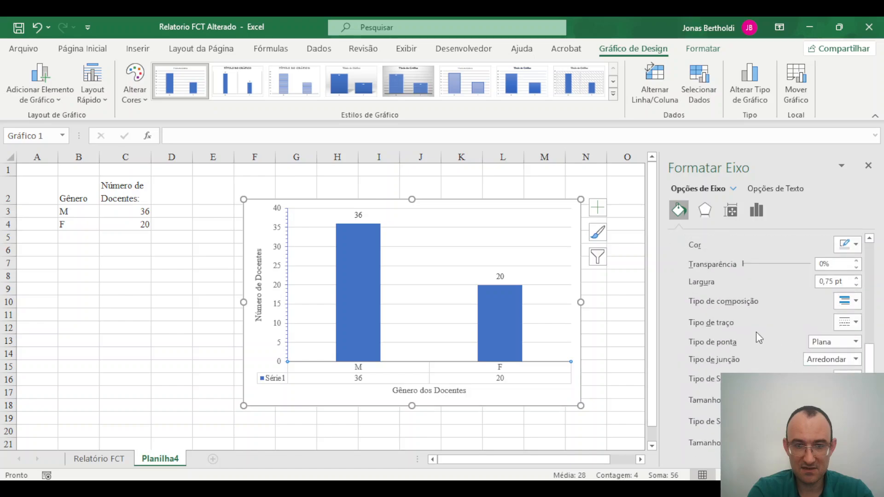
scroll(720, 299, up, 1)
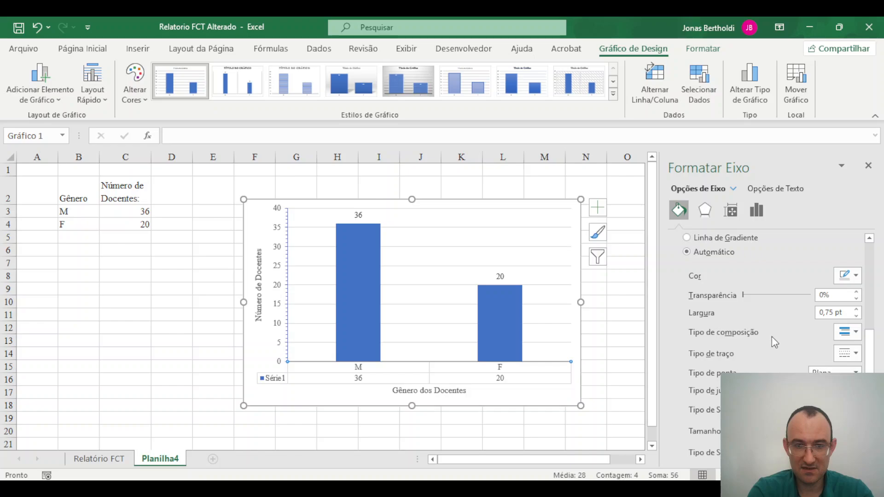
click(855, 276)
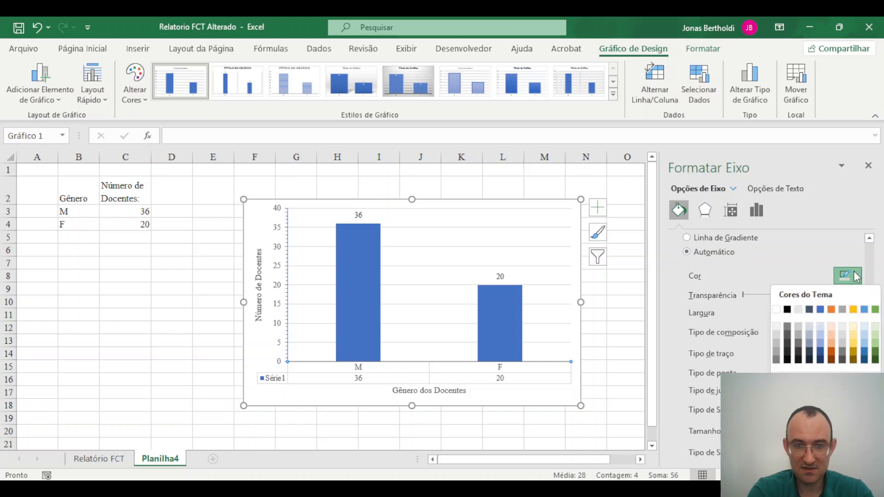
click(787, 310)
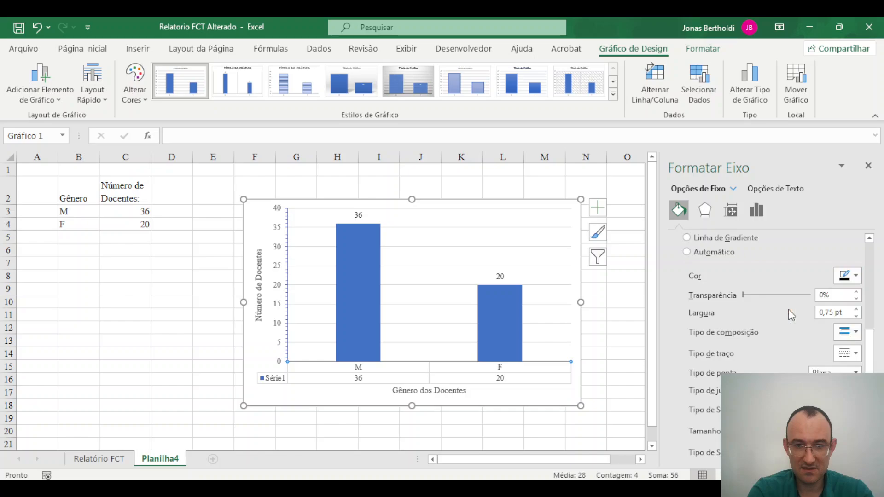
Step: Set the width of the horizontal axis line to 2 pt
click(856, 310)
click(858, 310)
click(857, 310)
click(856, 309)
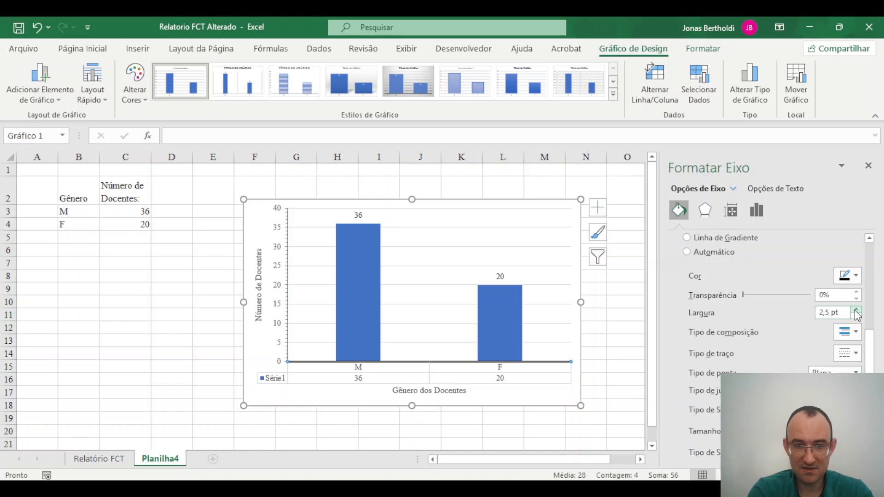
click(856, 317)
click(856, 317)
click(857, 317)
click(859, 308)
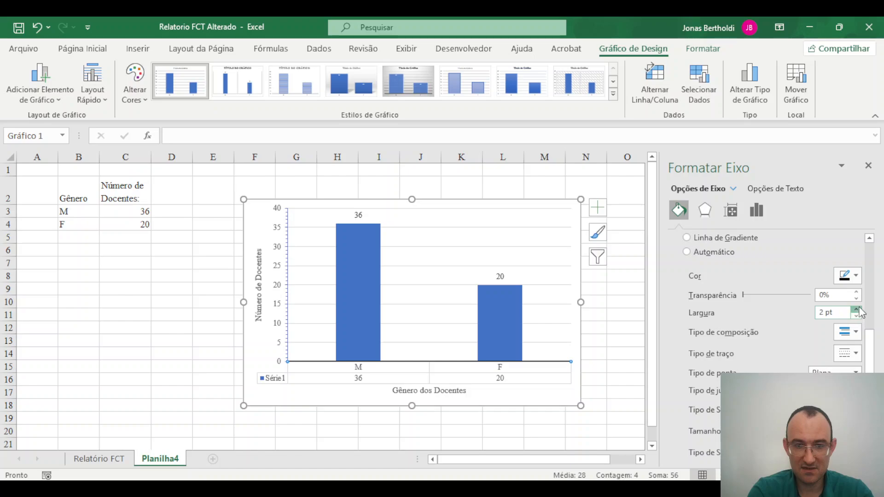
Step: Set the width of the chart's vertical axis line to 2 pt
click(288, 336)
click(859, 310)
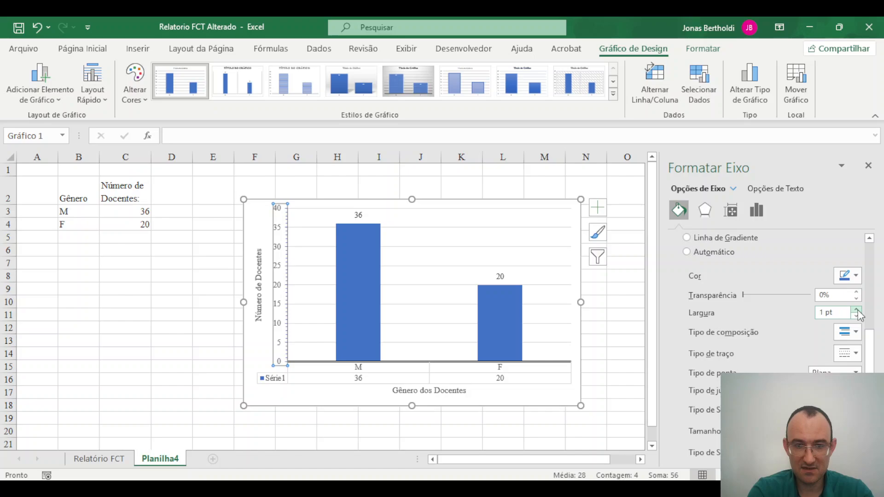
click(858, 310)
click(858, 310)
click(858, 311)
click(858, 310)
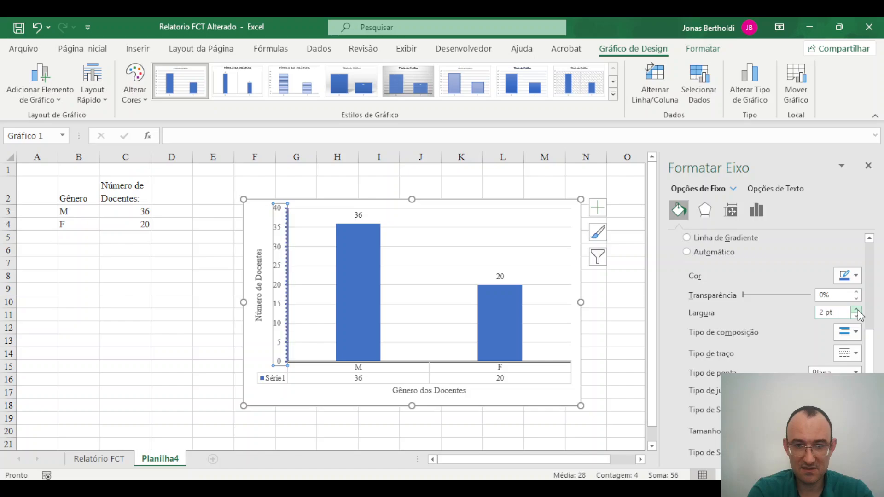
Step: Give the plot area a solid blue border 2 pt wide and deselect the chart
click(565, 308)
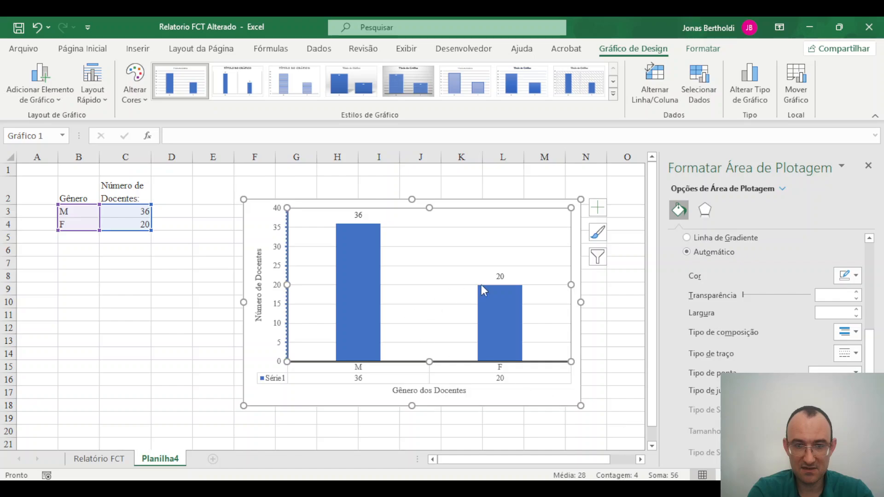
click(857, 316)
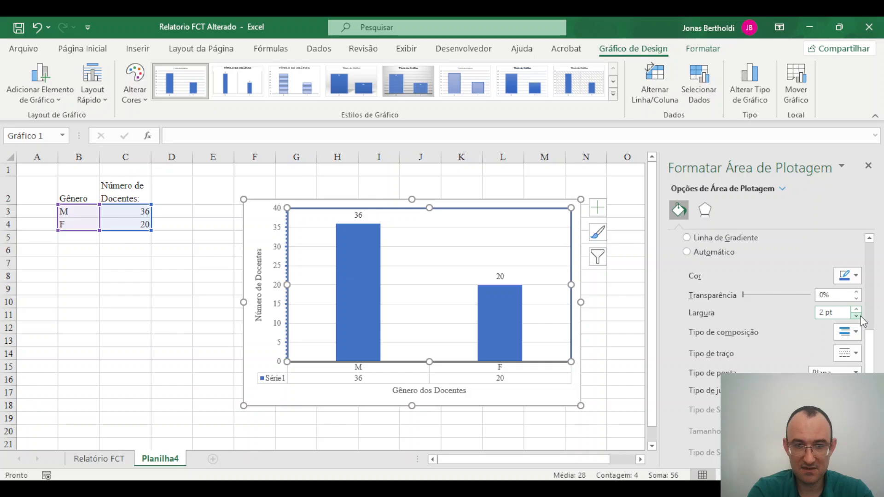
click(555, 405)
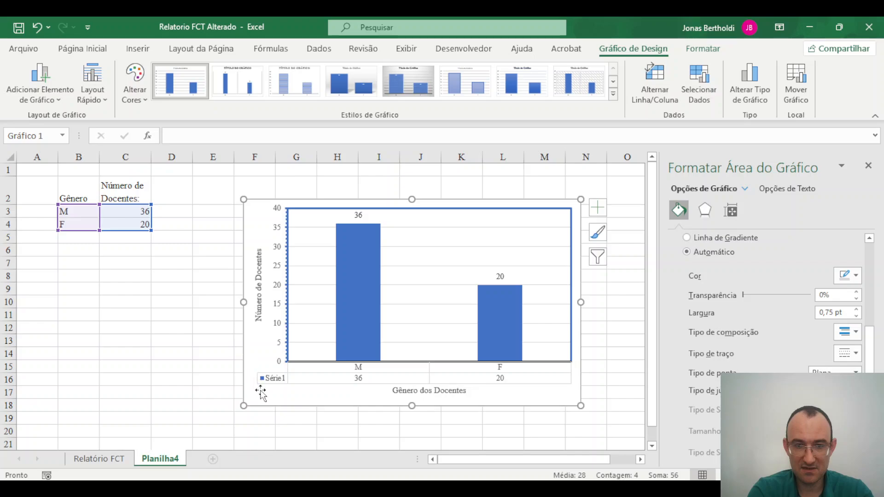
click(625, 363)
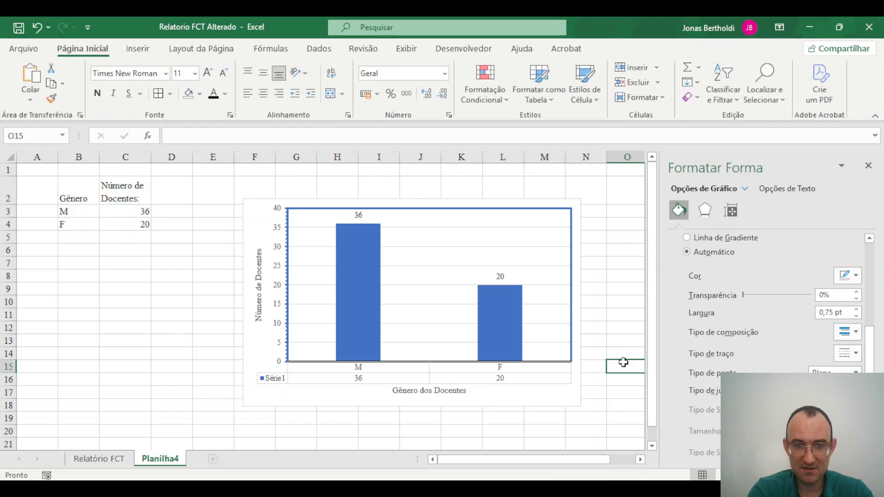
click(546, 241)
click(132, 316)
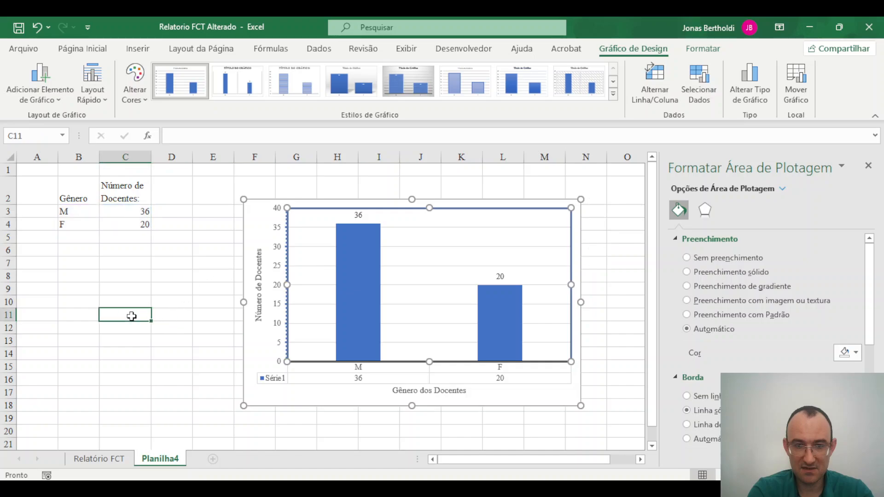
click(421, 241)
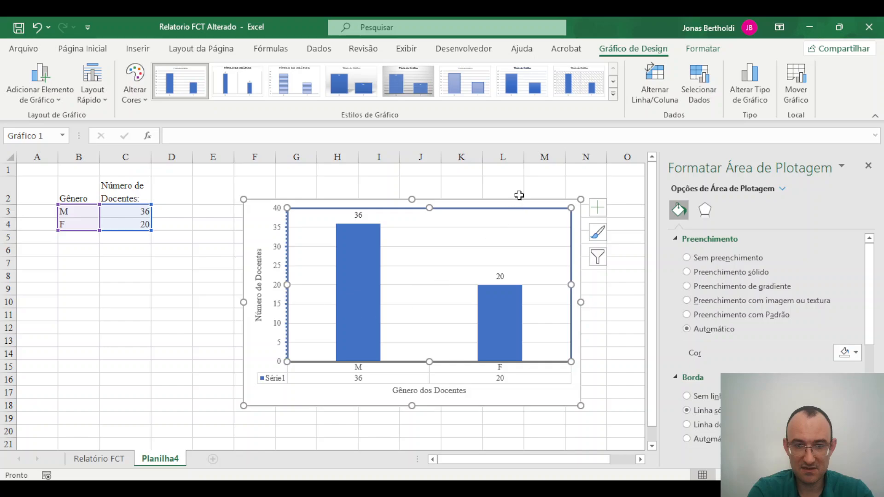
click(613, 94)
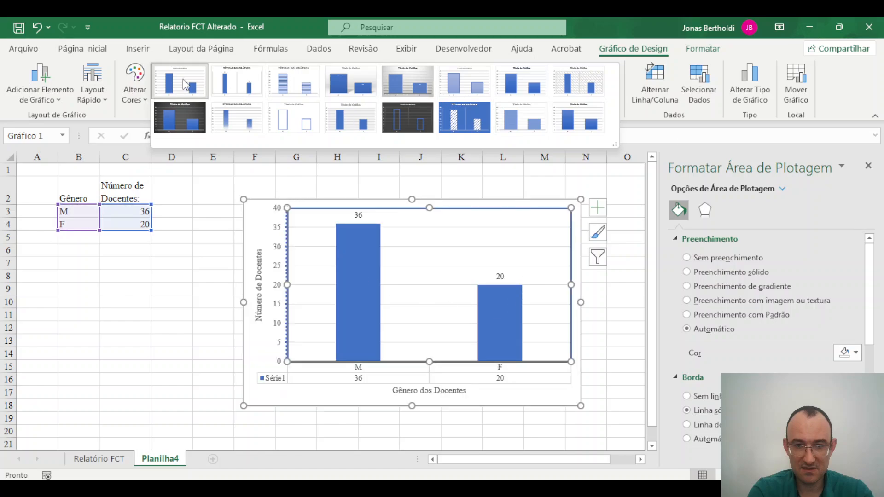
click(367, 286)
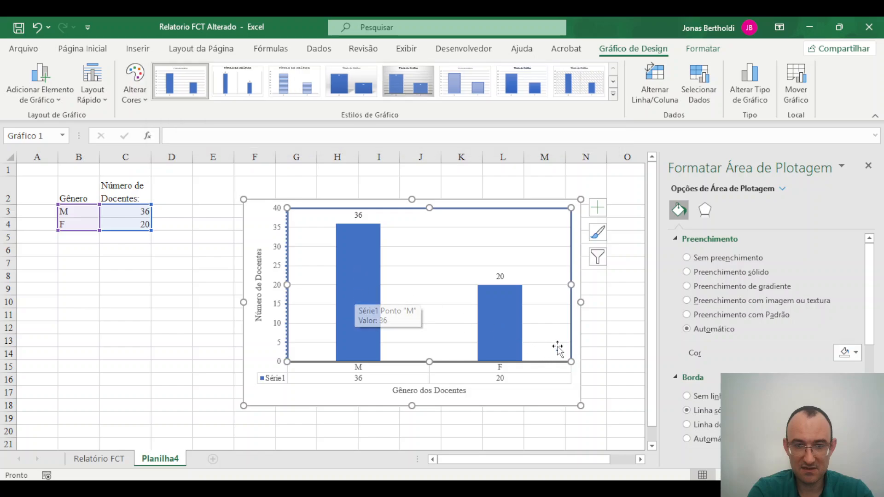
Step: Change the solid fill of both chart columns to standard red
click(507, 324)
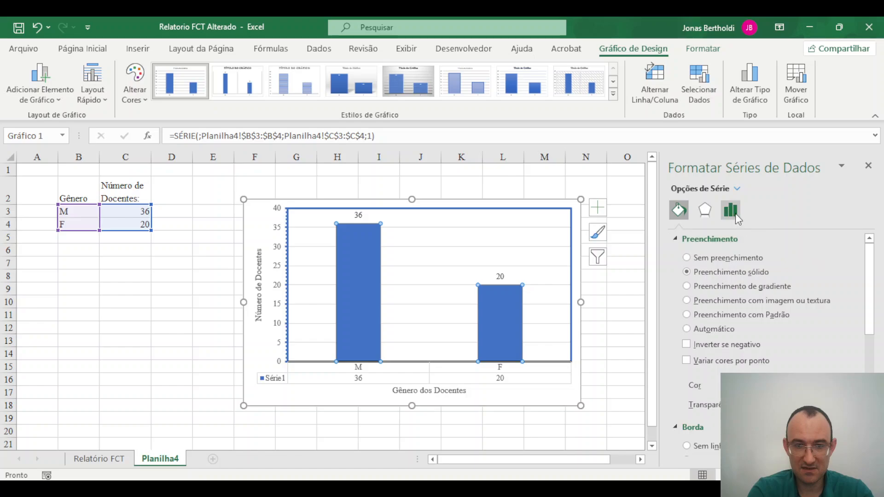
click(858, 386)
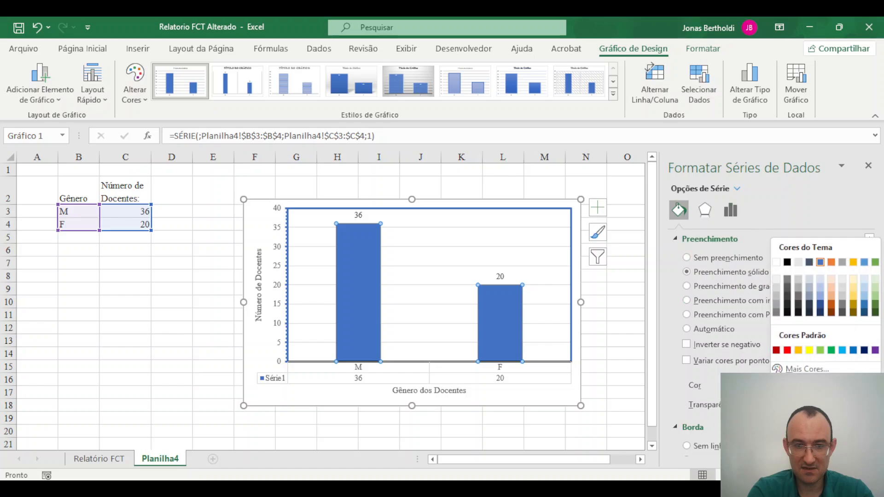
click(788, 351)
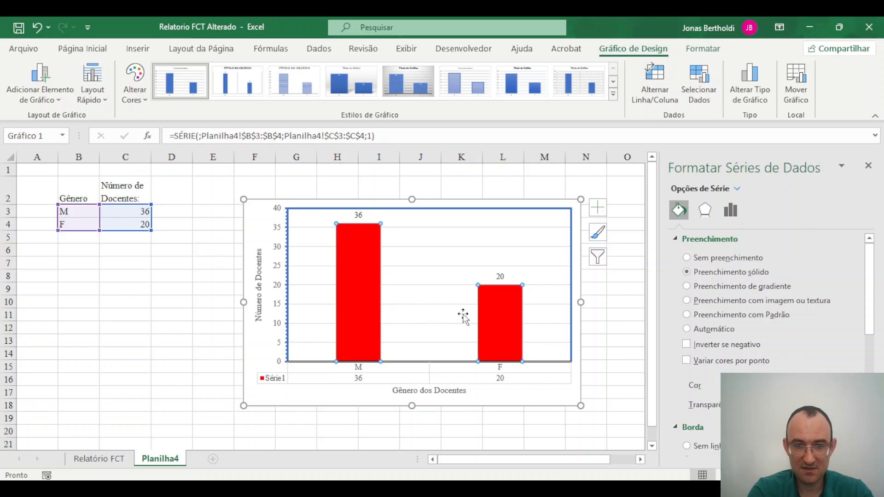
Step: Change the solid fill of both chart columns to standard blue
click(857, 385)
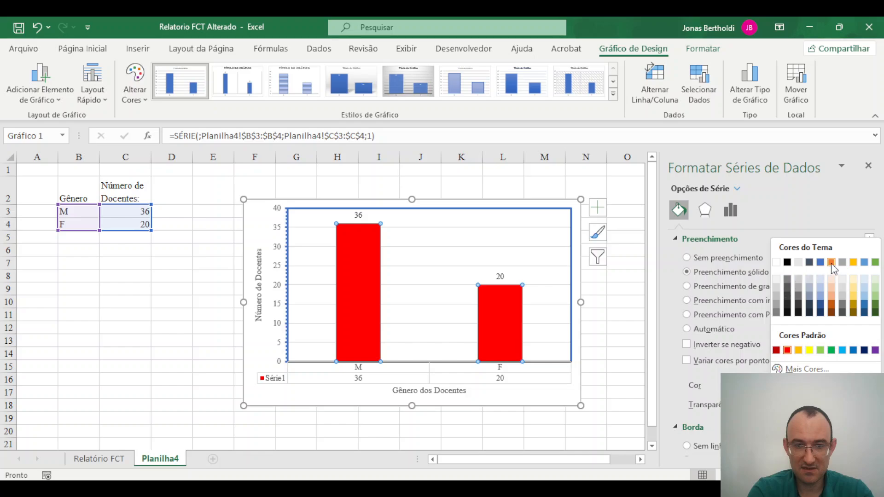
click(854, 351)
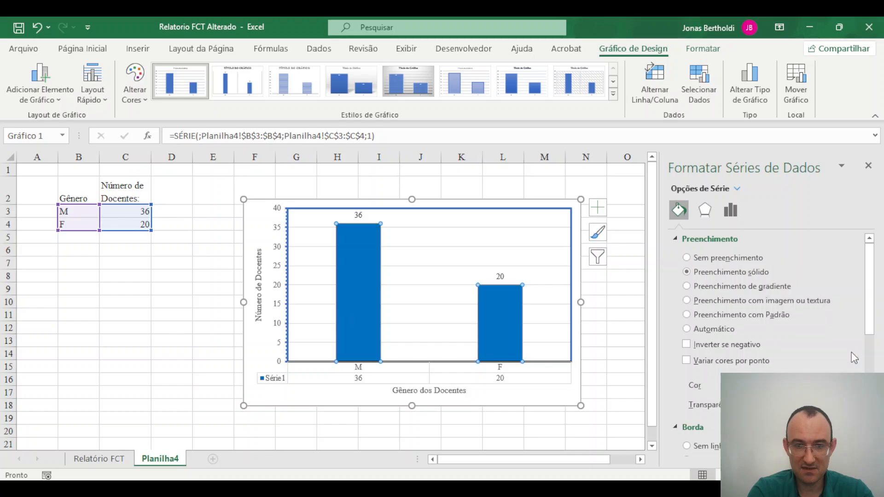
click(554, 314)
Step: Change the solid fill of only the F column to standard red, leaving the M column's fill as it is
click(366, 308)
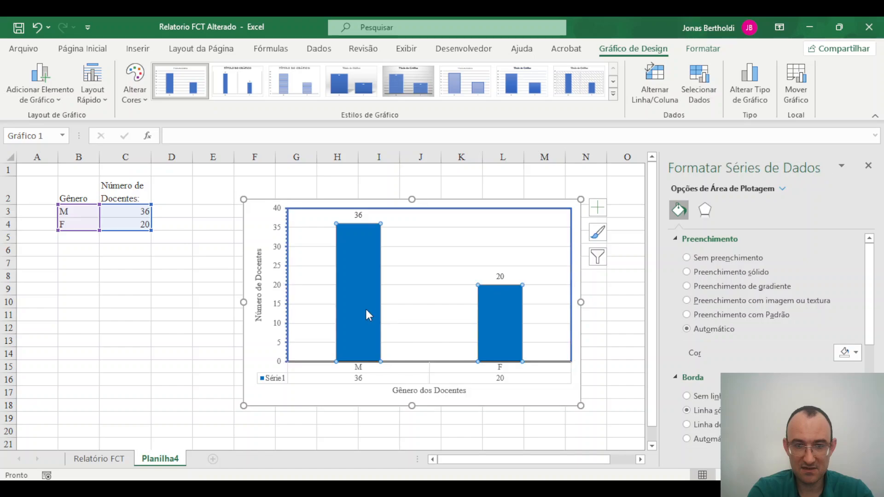
click(506, 329)
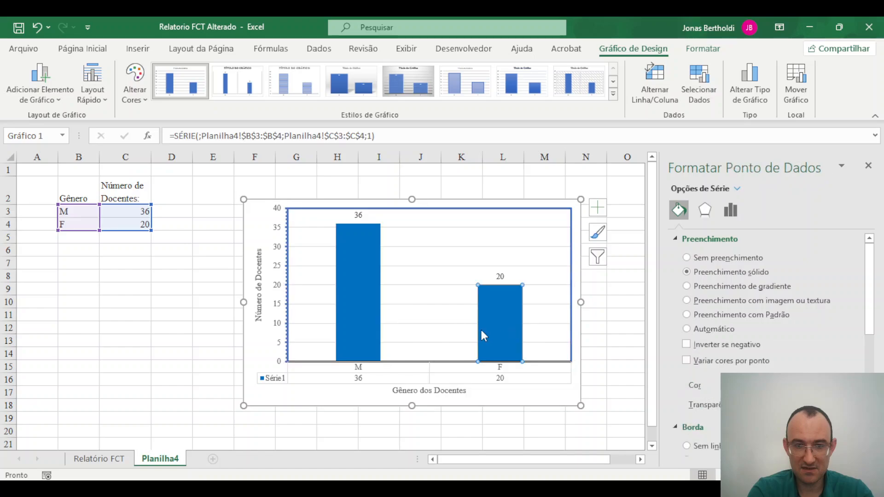
click(856, 386)
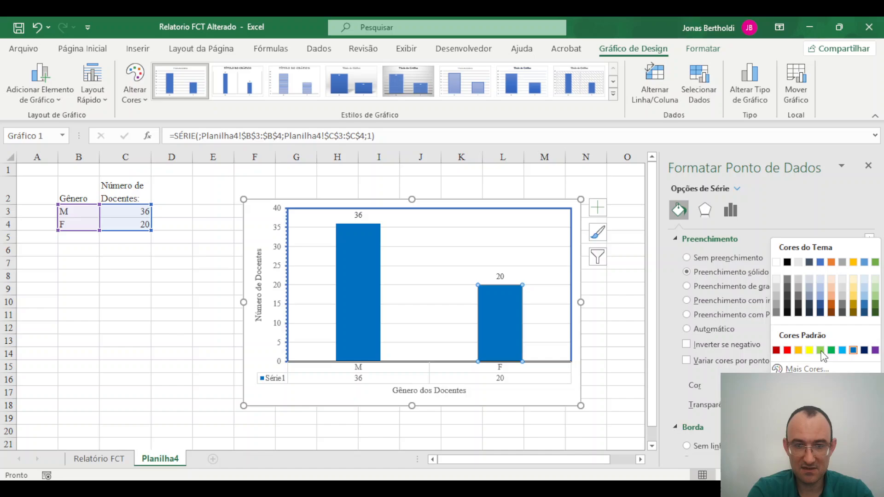
click(788, 351)
click(461, 257)
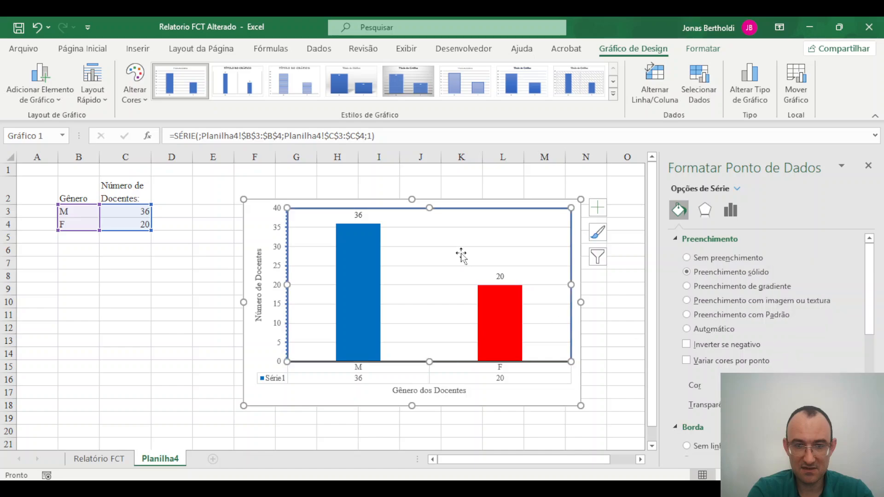
click(349, 291)
click(519, 323)
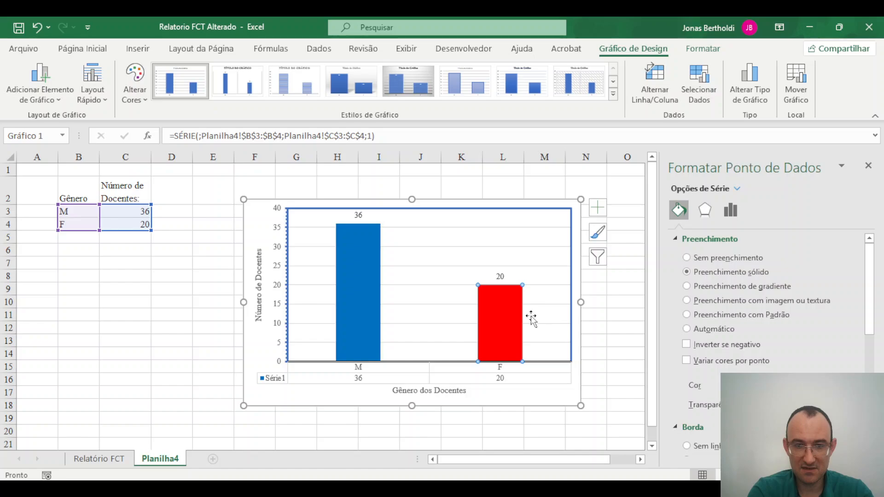
click(549, 290)
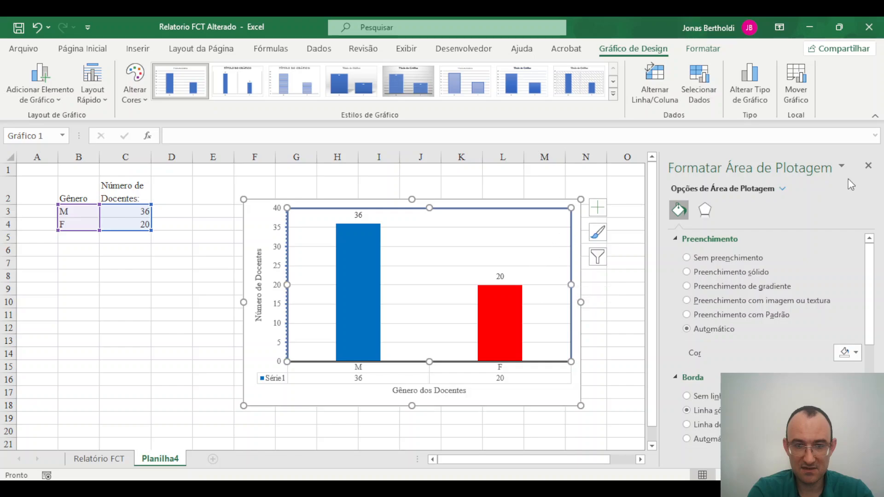
Step: Close the chart formatting options and move the chart over columns L to T, starting around row 2
click(868, 166)
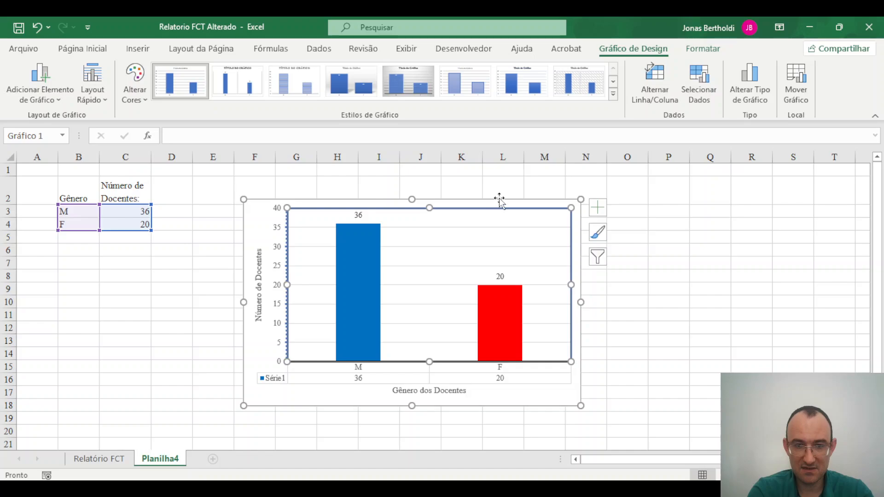
drag(500, 199, 768, 172)
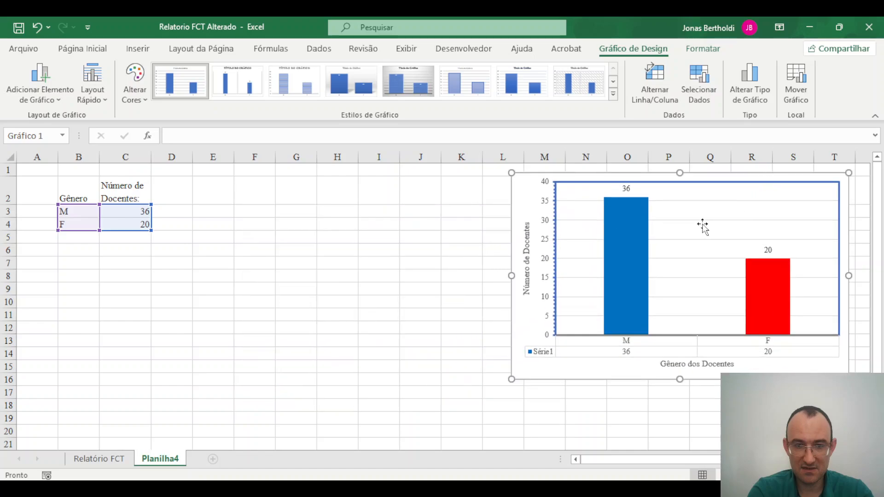
click(71, 253)
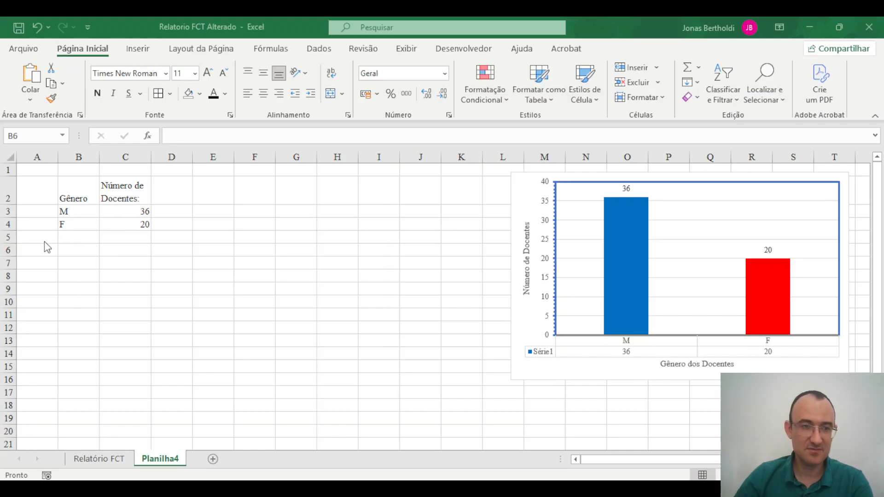
Step: Enter the header Curso in B6 and the first course, Engenharia de Materiais, in B7
click(95, 253)
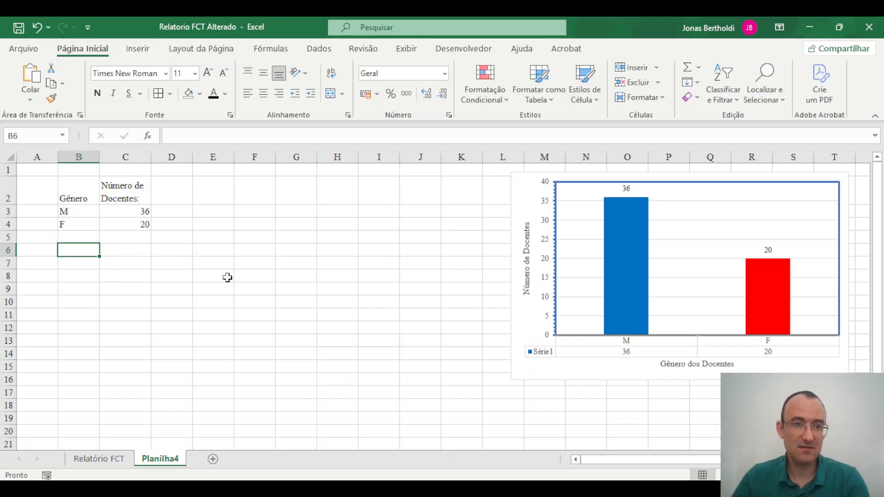
text(Curso)
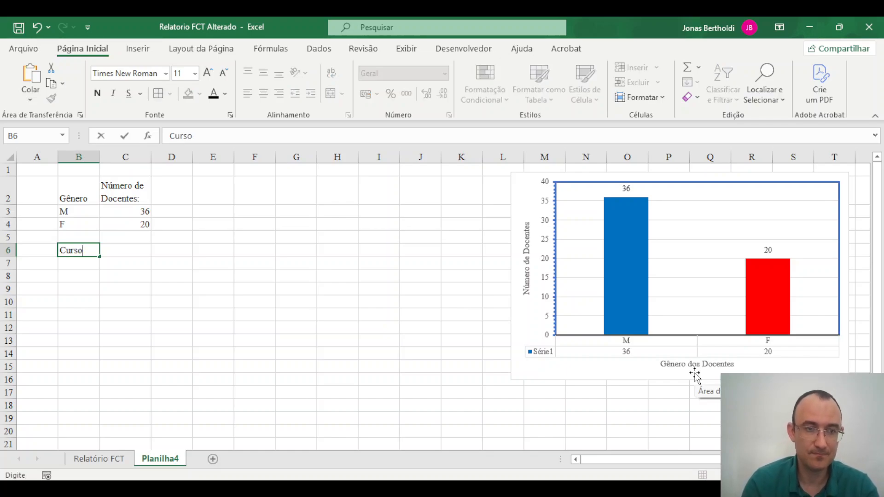
key(Return)
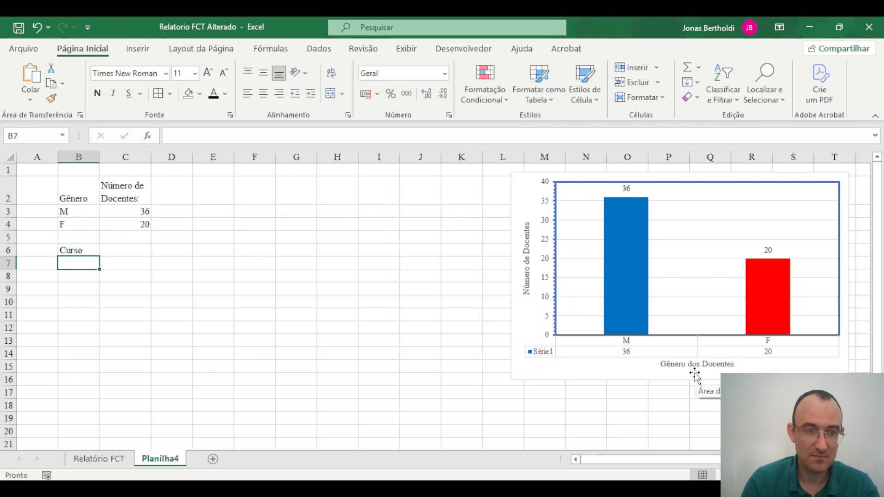
text(Ene)
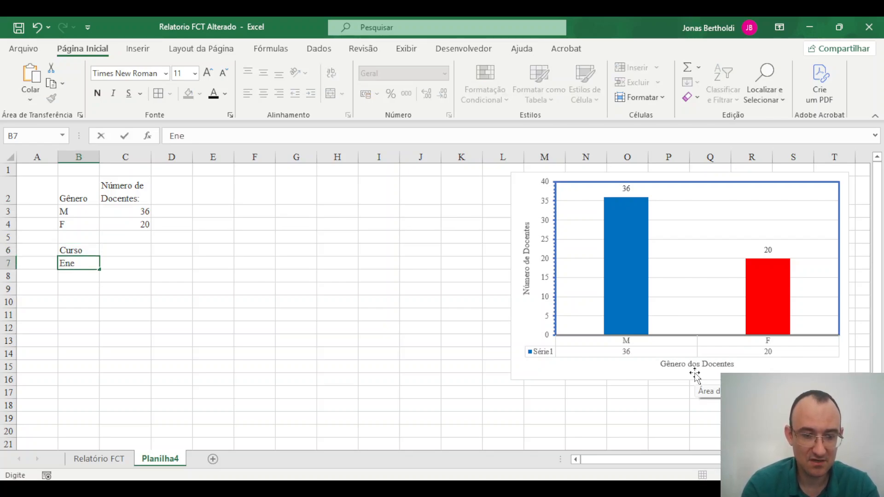
key(BackSpace)
text(genha)
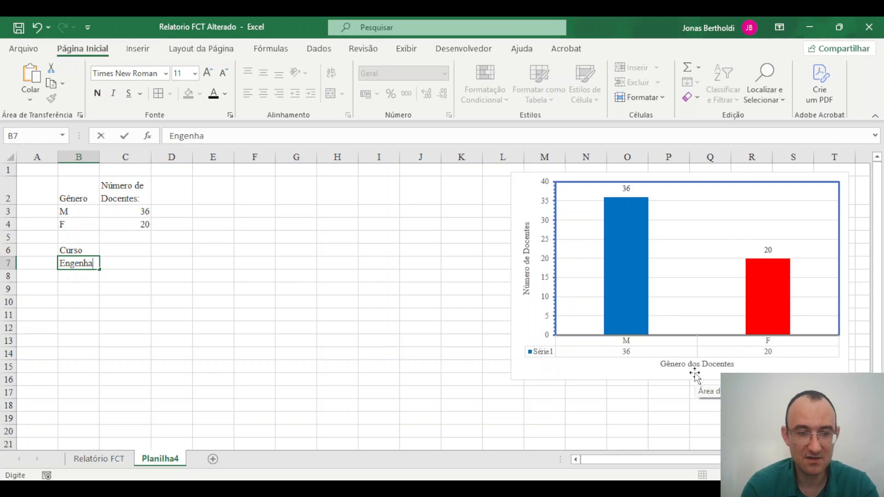
text(ria de Materiais)
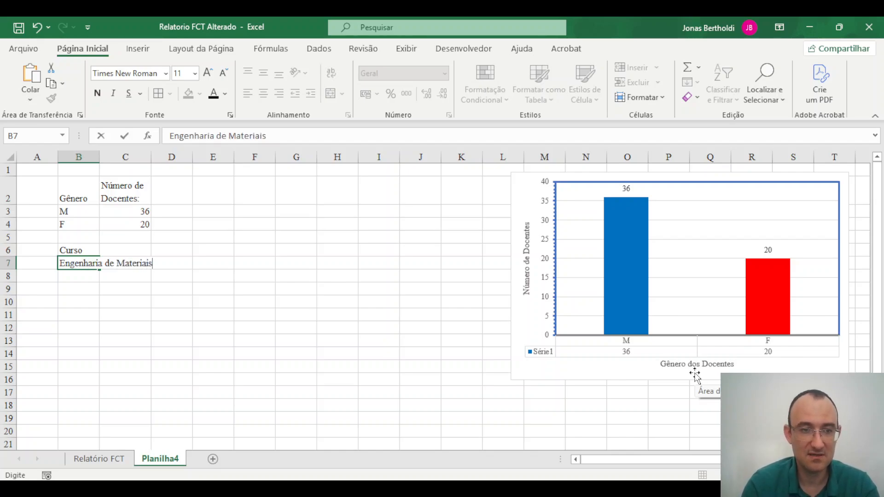
key(ctrl+Return)
key(Return)
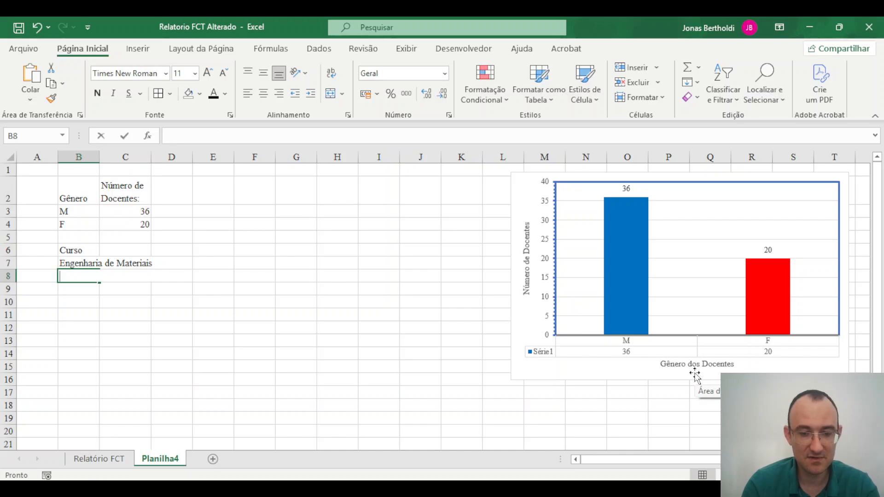
Step: List the remaining courses Engenharia de Produção, Engenharia de Transportes and Geologia in cells B8 to B10
text(Engenhari)
text(genharia de )
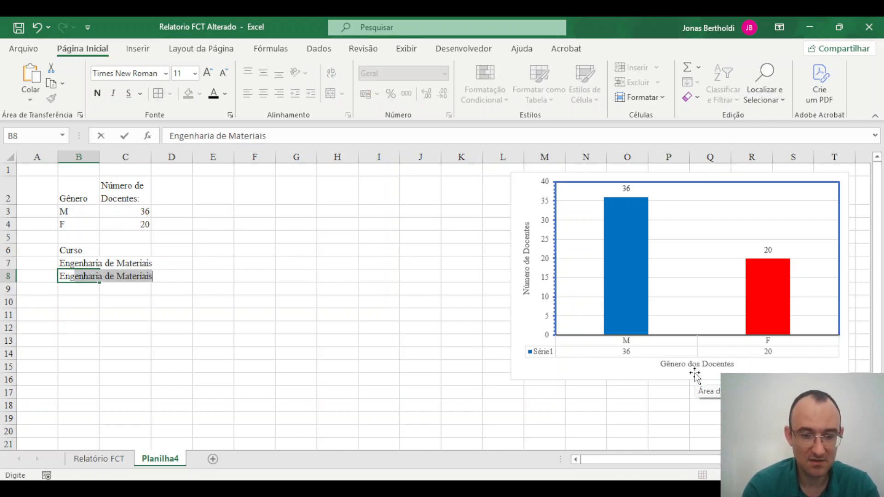
text(Produção)
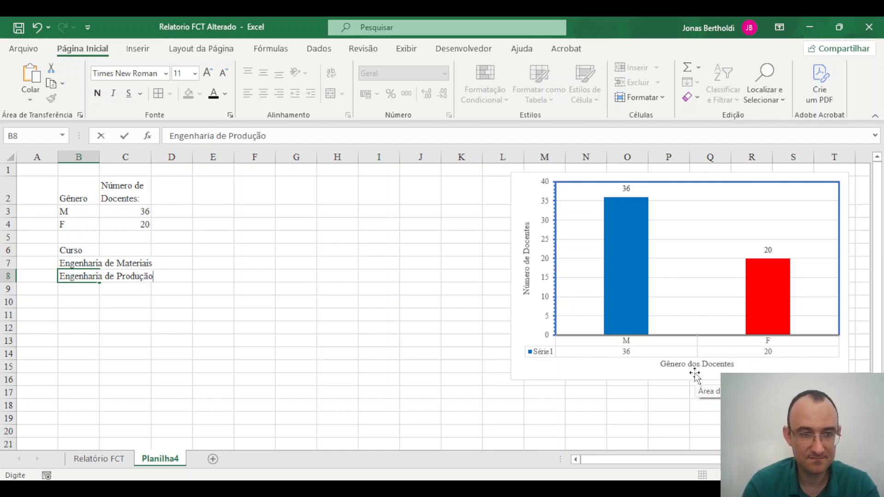
key(Return)
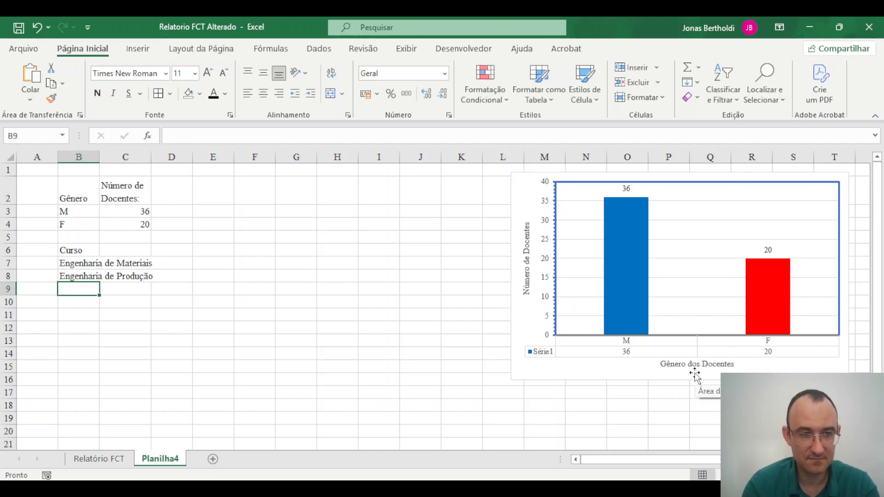
text(Engenhari)
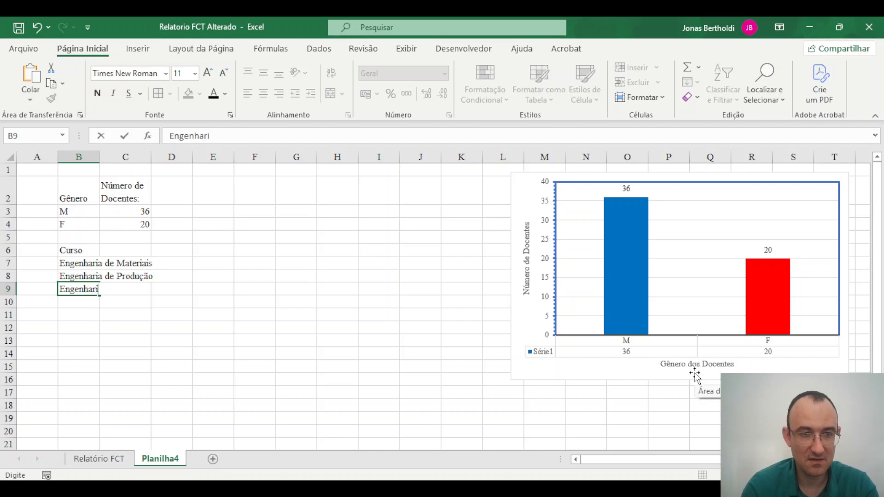
text(a de Transportes)
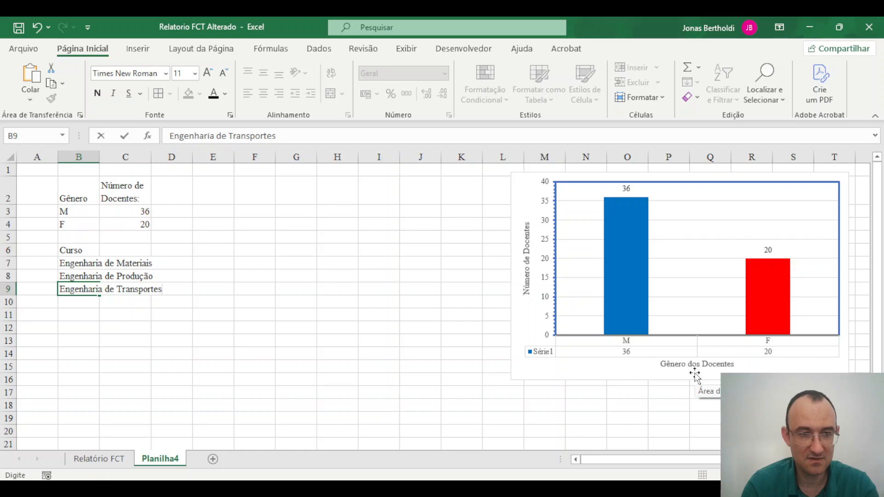
key(Return)
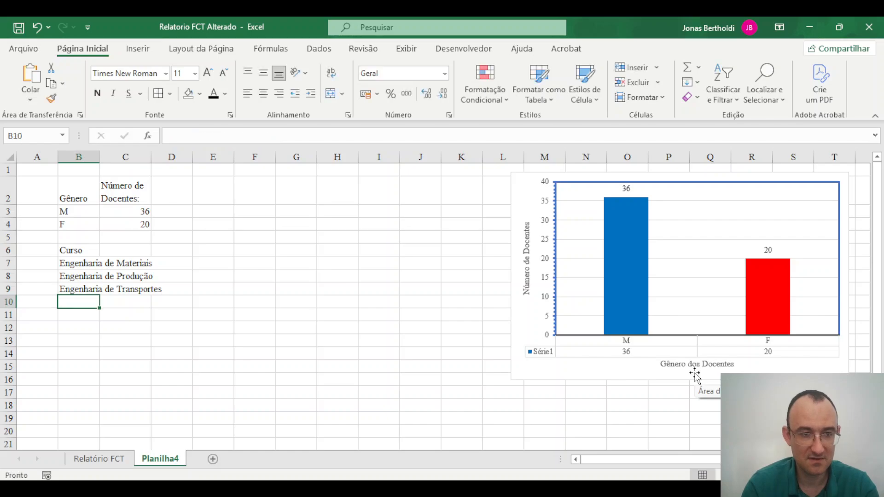
text(Geologia)
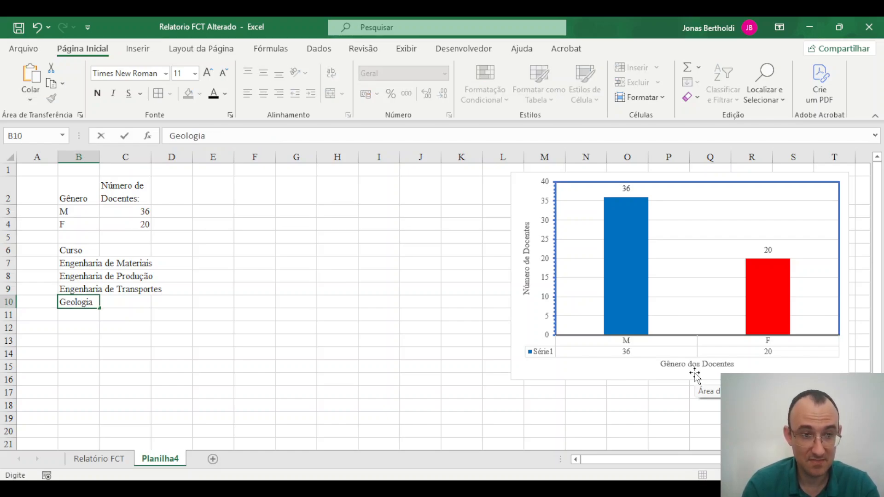
key(Tab)
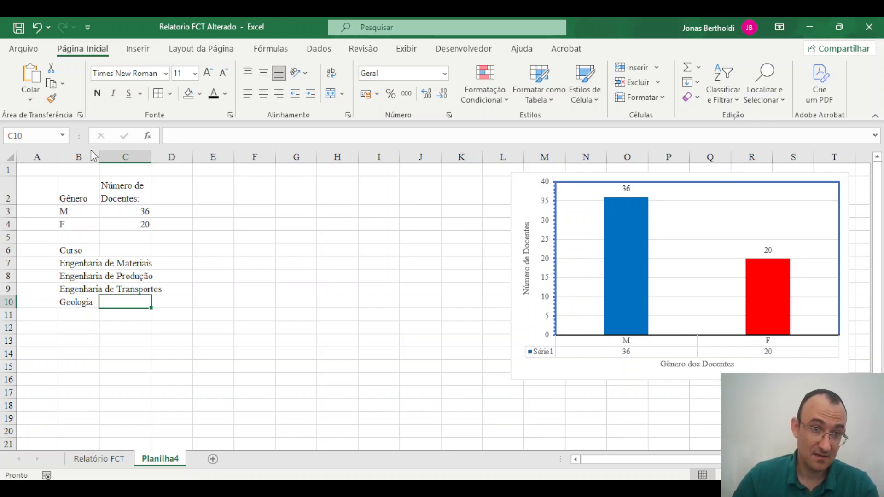
Step: Widen column B so the full course names fit inside their cells
drag(100, 157, 162, 163)
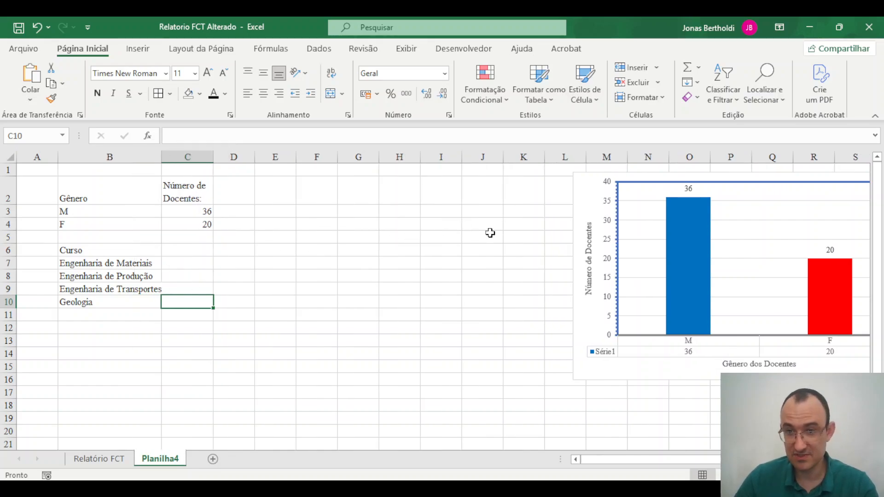
click(187, 251)
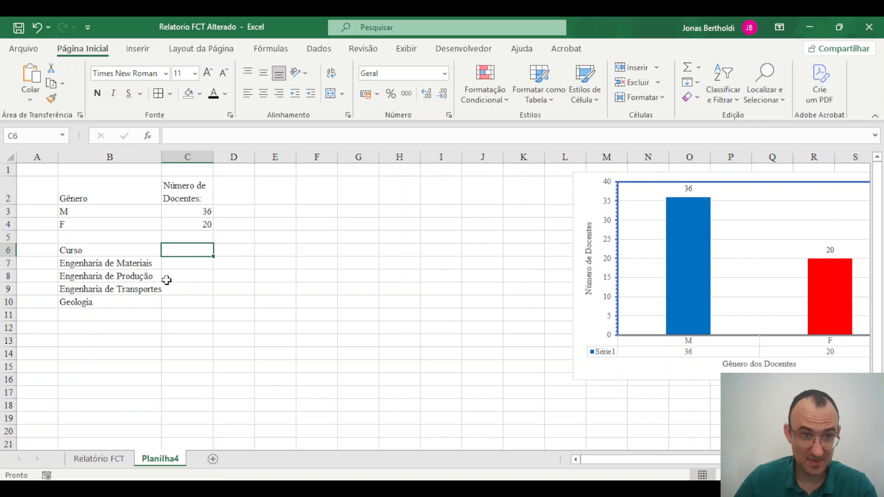
drag(162, 157, 172, 155)
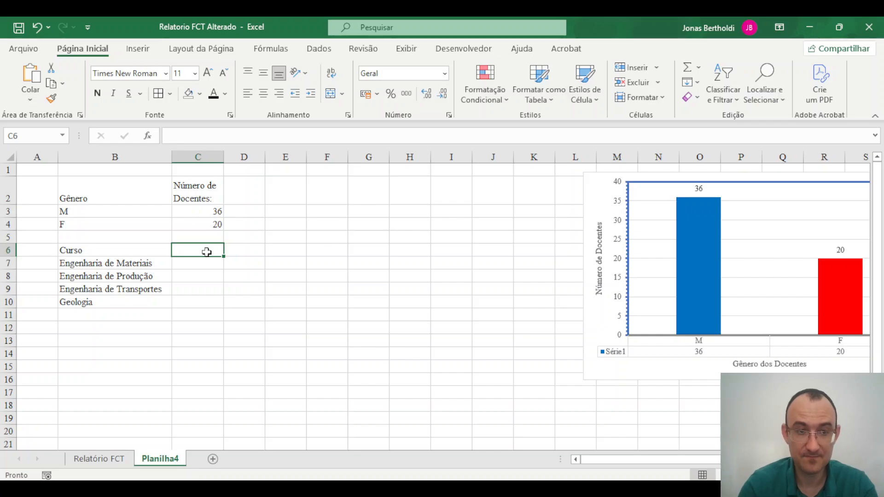
Step: Enter the gender headers M in C6 and F in D6, and widen column D slightly
text(M)
key(Tab)
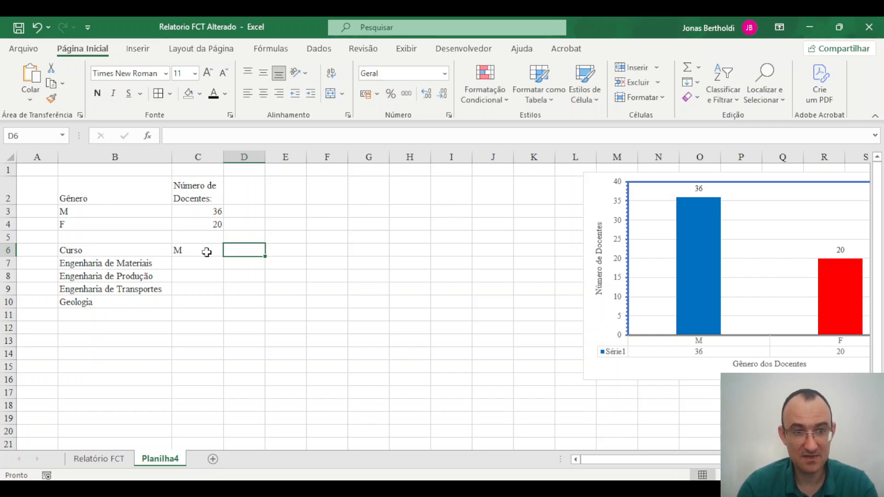
text(F)
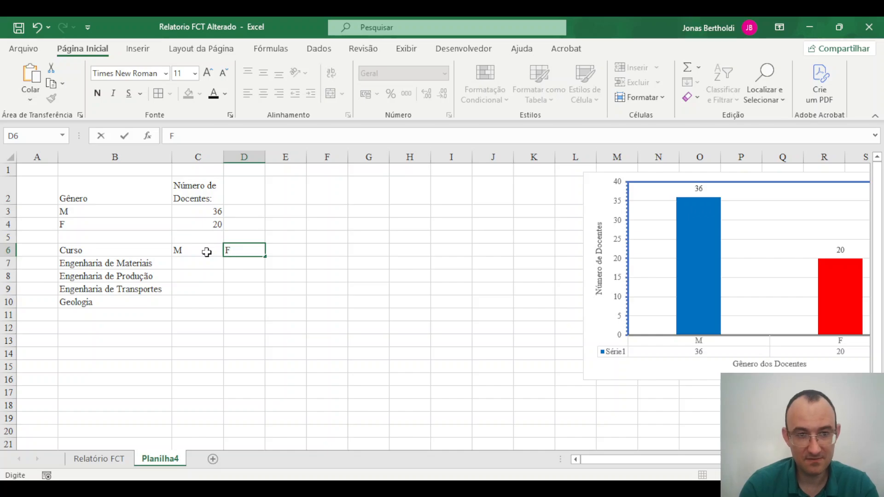
key(Tab)
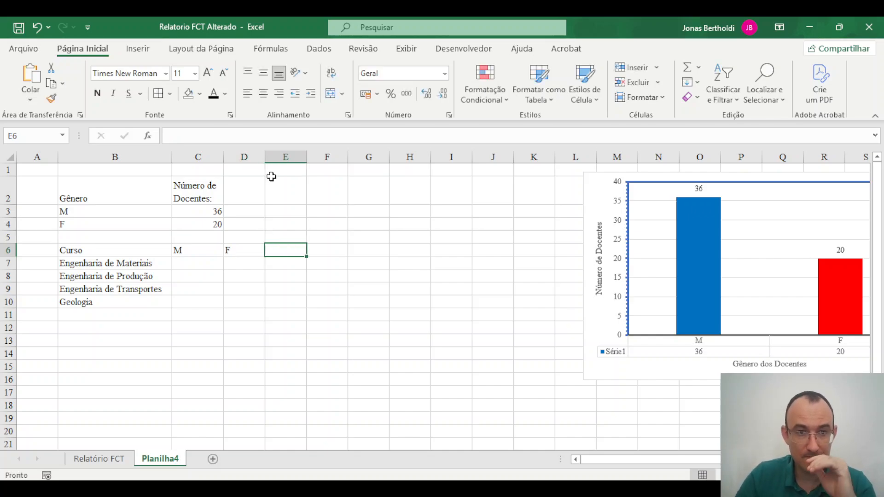
drag(265, 157, 277, 156)
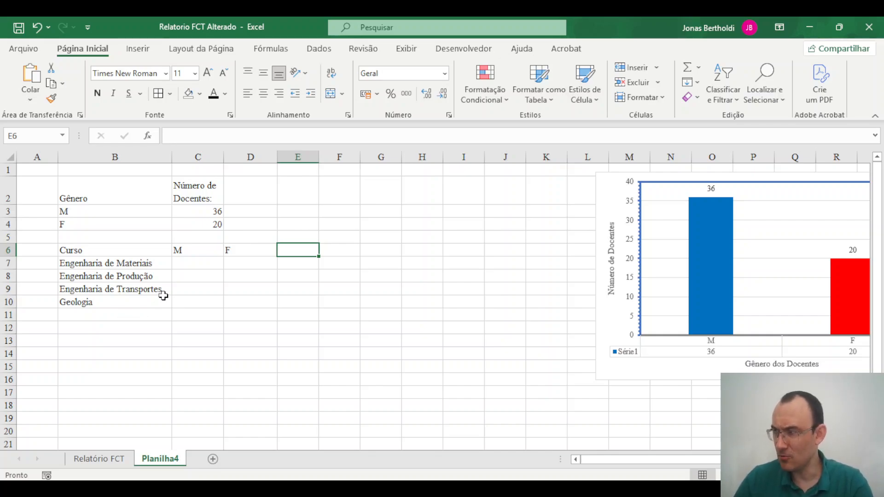
Step: Start a CONT.SES formula in C7 with the Curso column of Tabela1 on the Relatório FCT sheet as the first criteria range
click(190, 264)
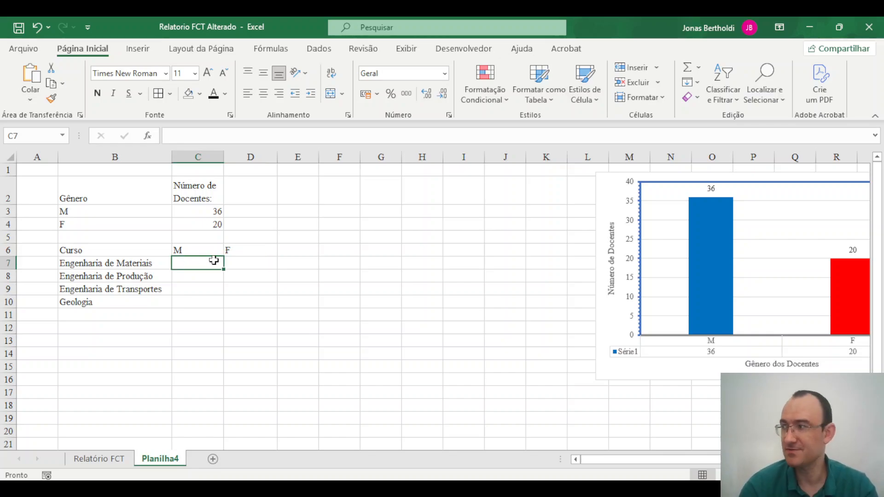
text(=)
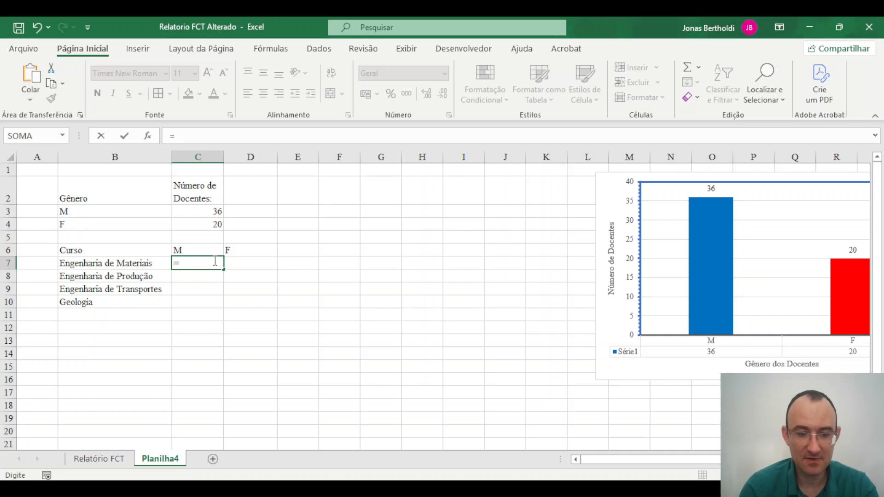
text(con)
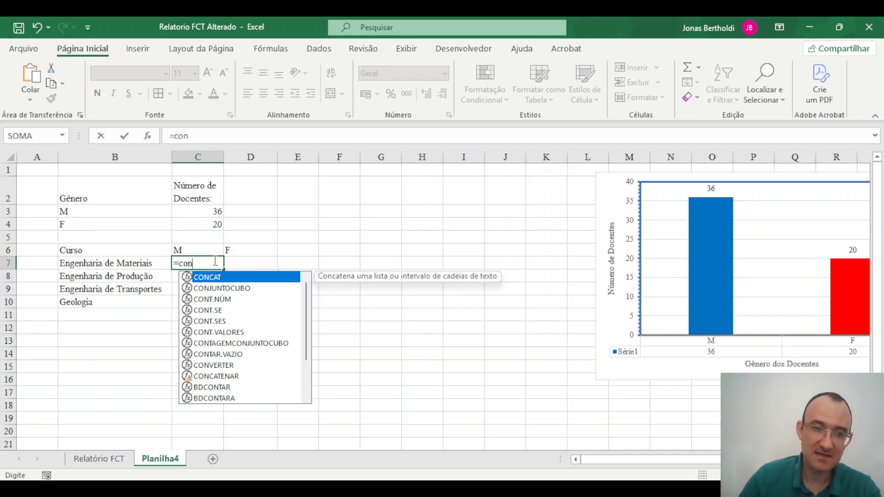
click(224, 322)
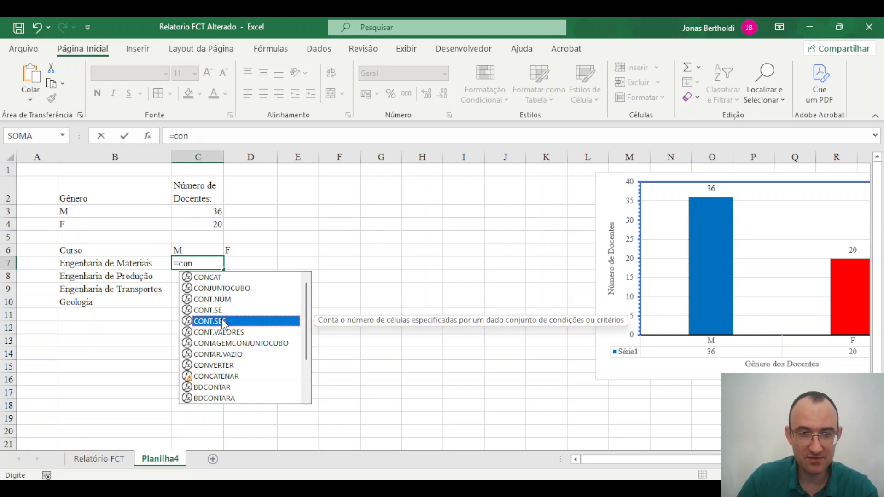
double_click(224, 322)
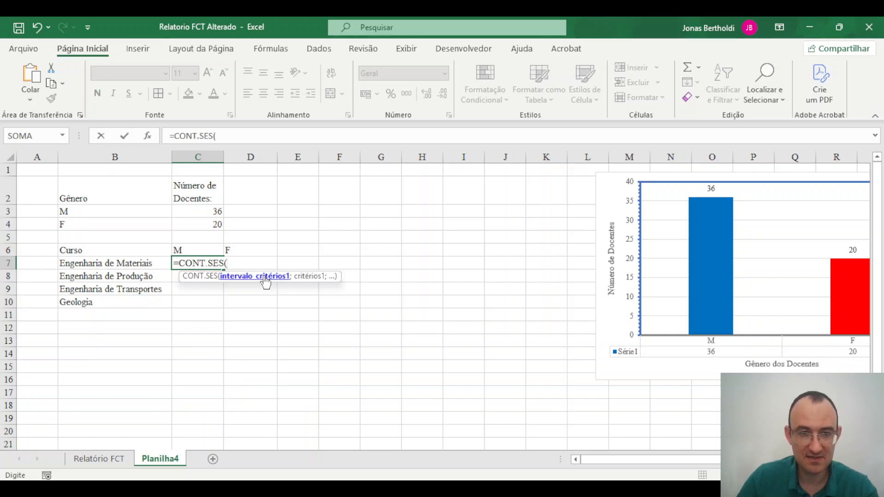
click(111, 459)
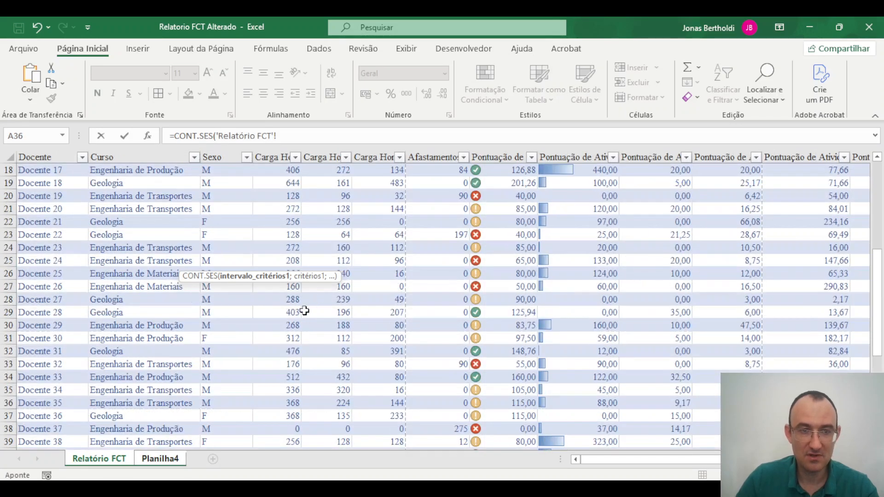
scroll(304, 311, up, 6)
drag(158, 228, 152, 415)
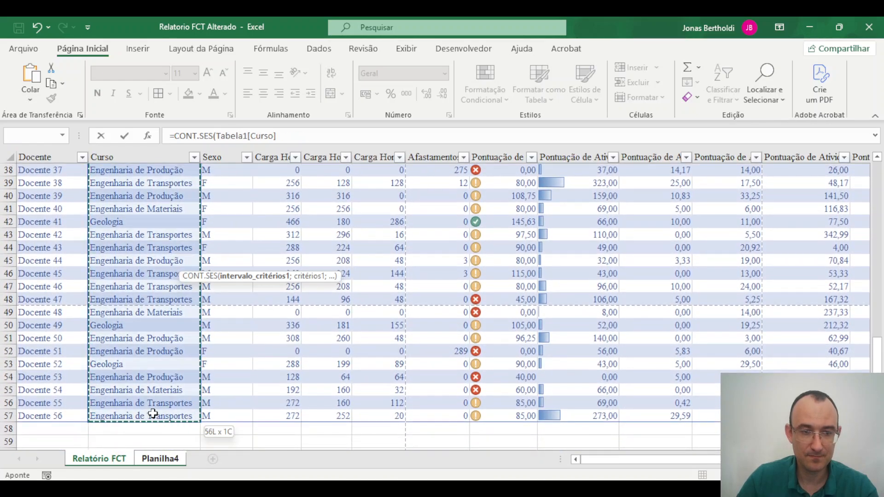
click(338, 131)
text(;)
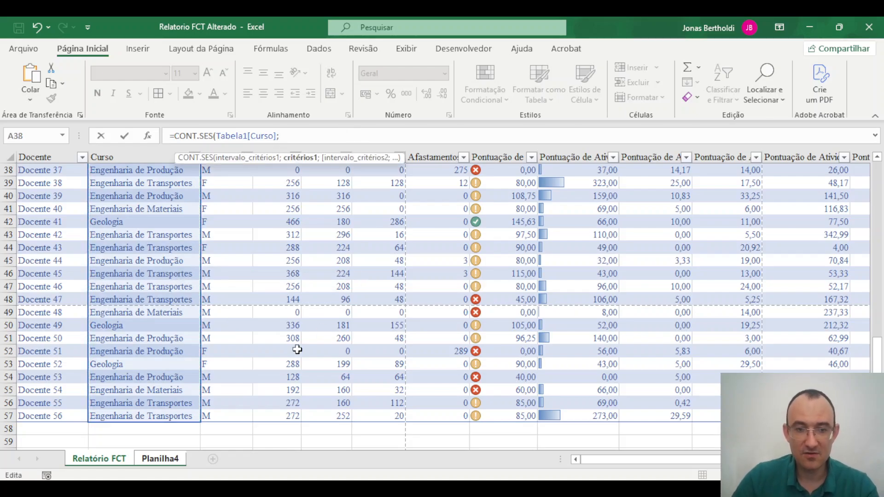
Step: Set the formula's first criterion to "=" & Planilha4!B7, the Engenharia de Materiais cell
click(163, 459)
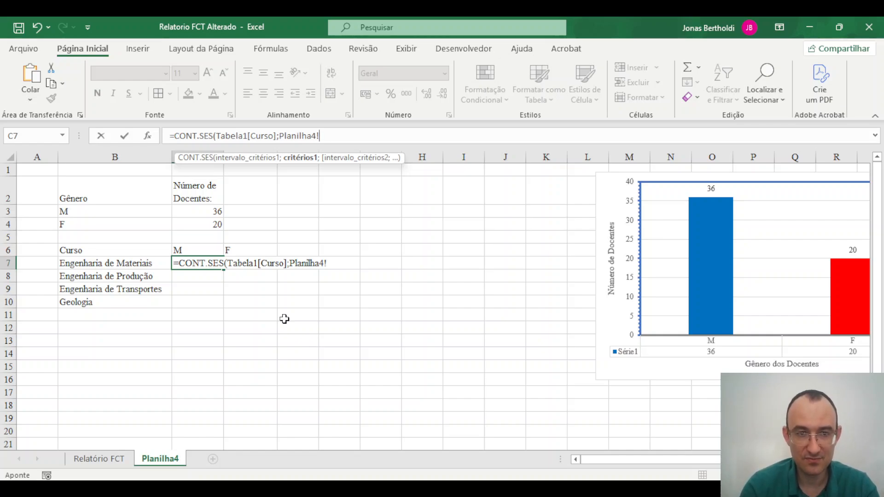
key(BackSpace)
key(BackSpace)
key(BackSpace)
key(BackSpace)
key(BackSpace)
key(BackSpace)
key(BackSpace)
key(BackSpace)
key(BackSpace)
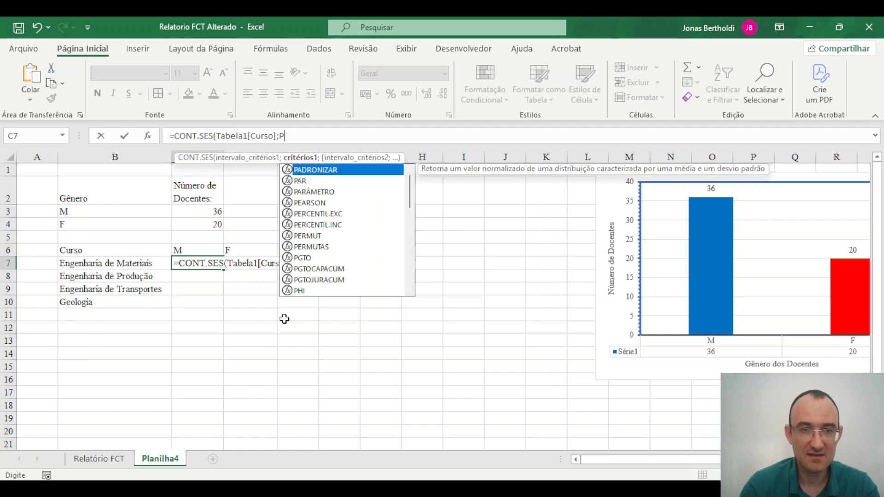
key(BackSpace)
text(=)
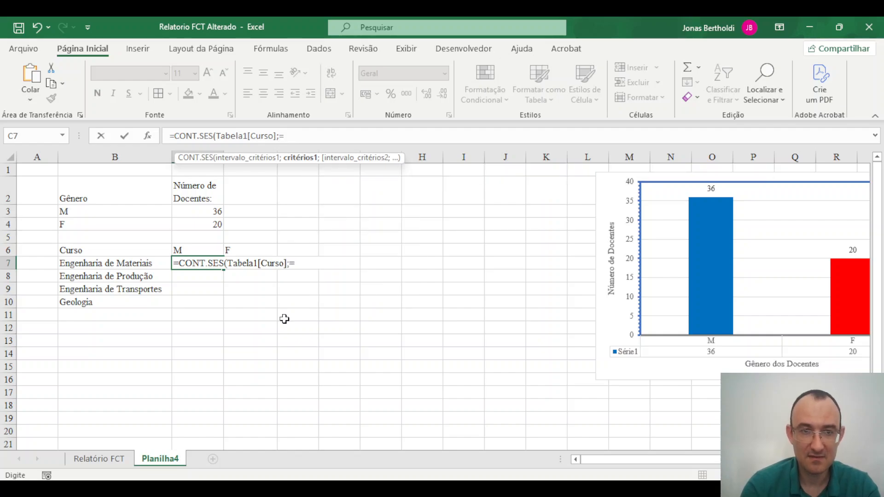
key(BackSpace)
text("=)
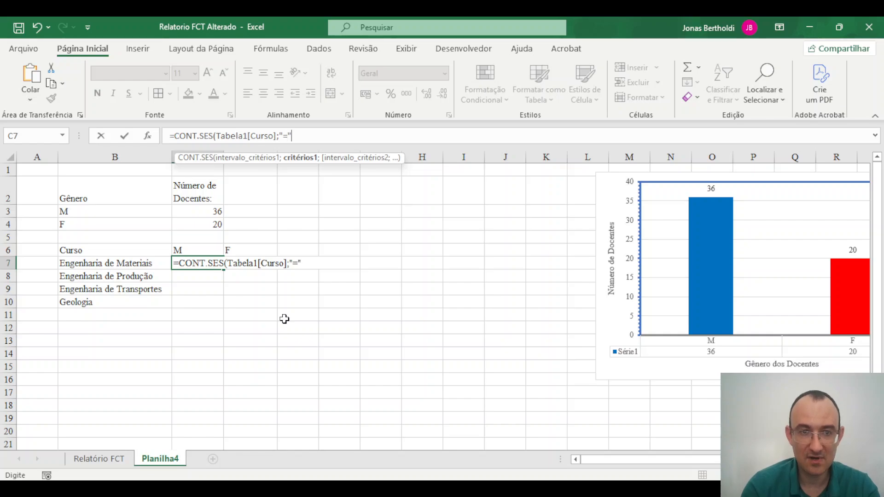
text(" &)
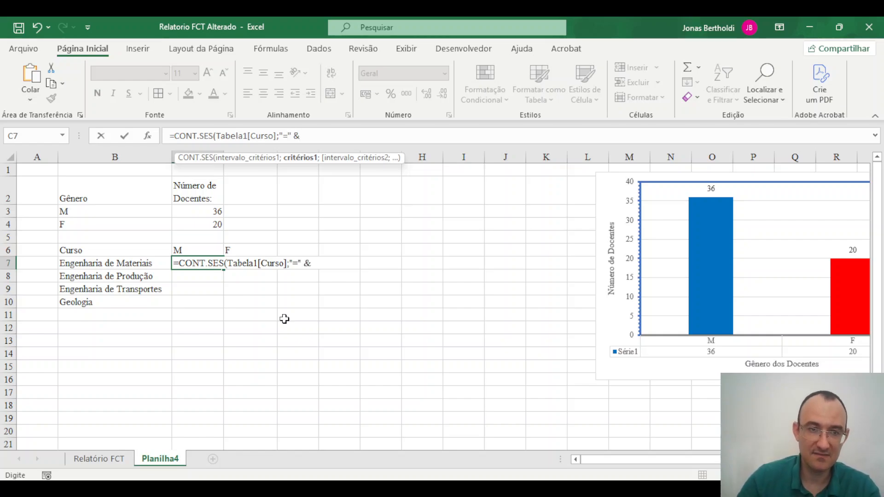
click(145, 262)
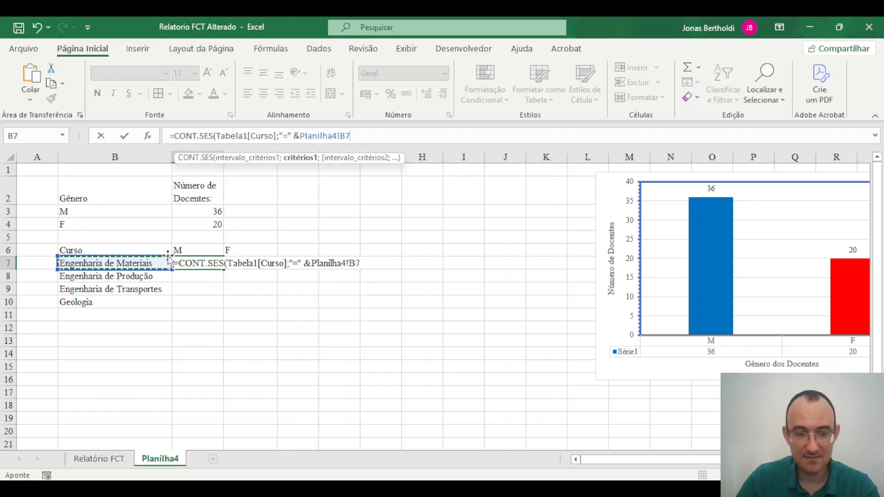
Step: Lock only the column of the course reference as $B7 and add a separator for the second criteria range
key(F4)
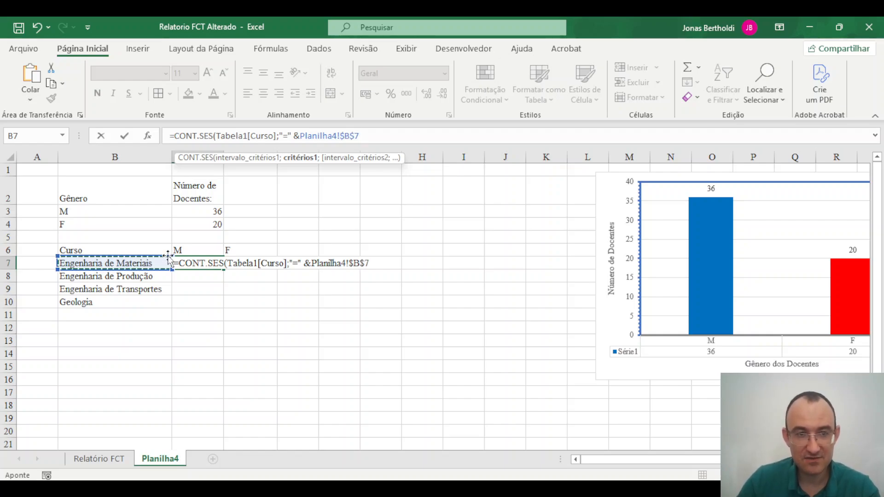
key(F4)
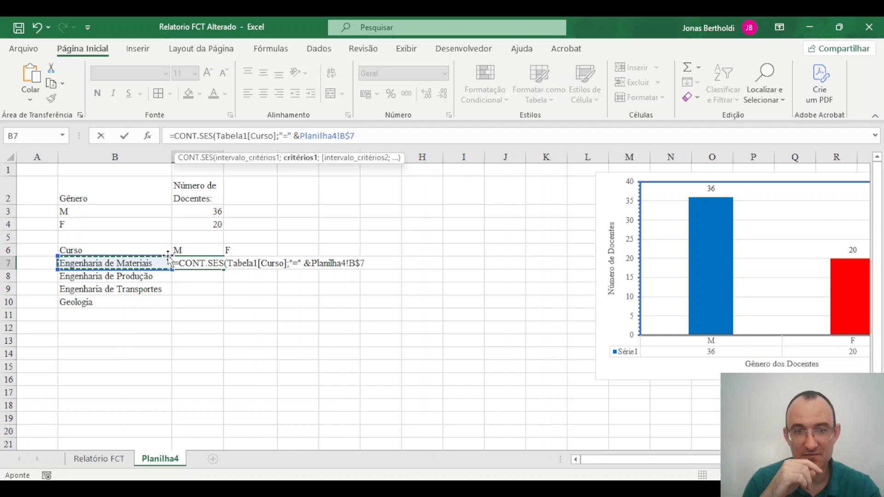
key(F4)
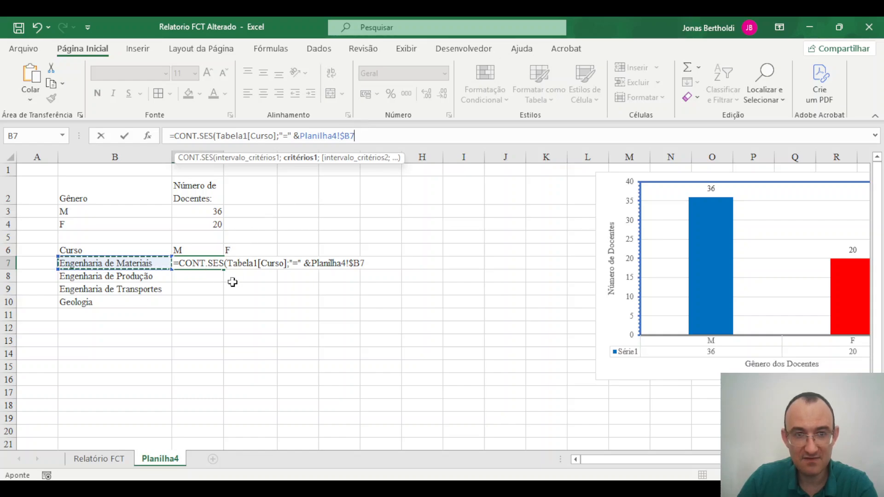
click(387, 133)
text(;)
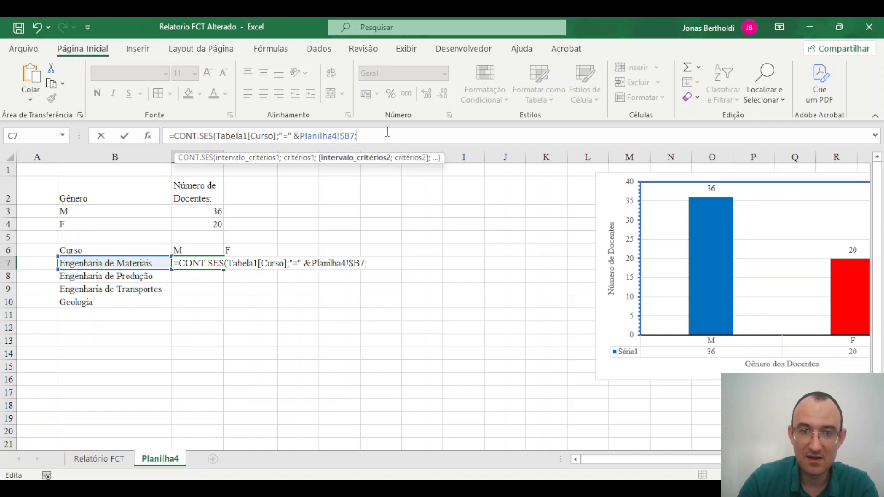
Step: Add the Sexo column of Tabela1 on the Relatório FCT sheet as the formula's second criteria range
click(99, 458)
scroll(215, 304, up, 9)
scroll(217, 306, up, 4)
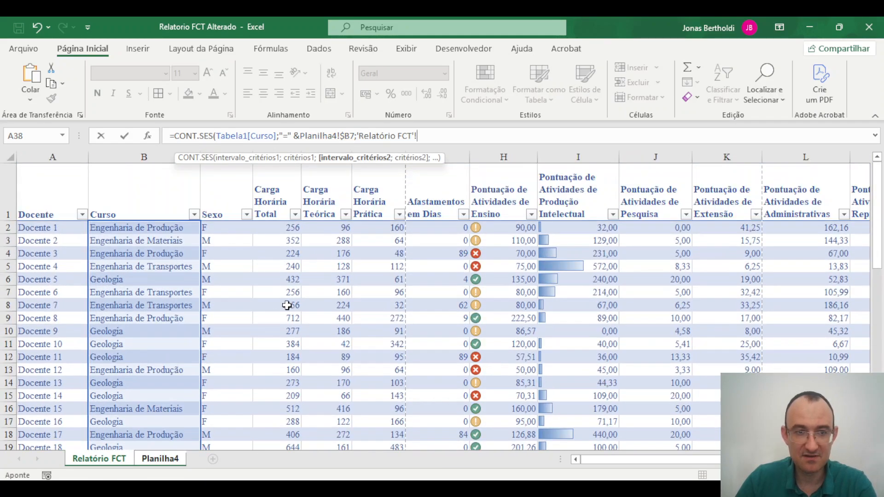
click(225, 228)
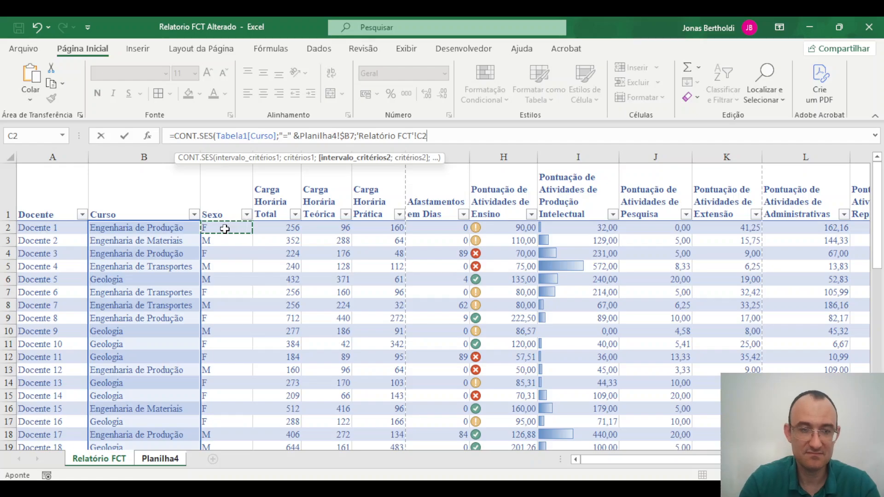
key(ctrl+shift+Down)
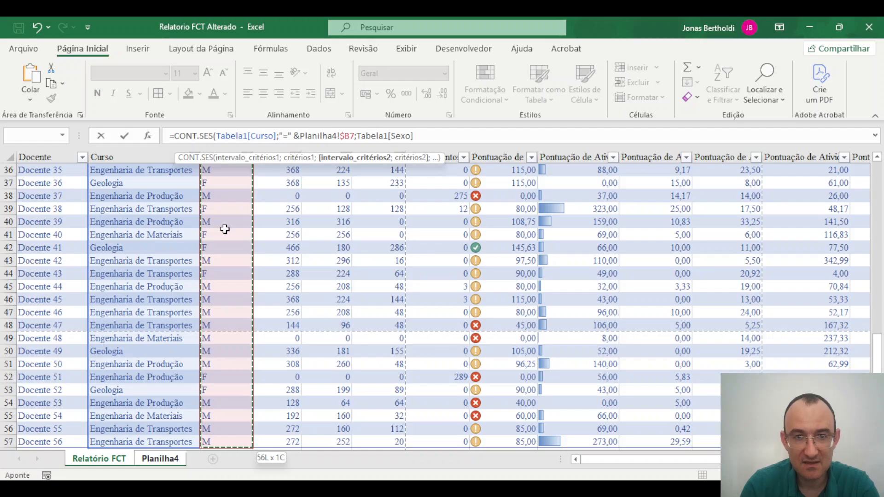
text(;)
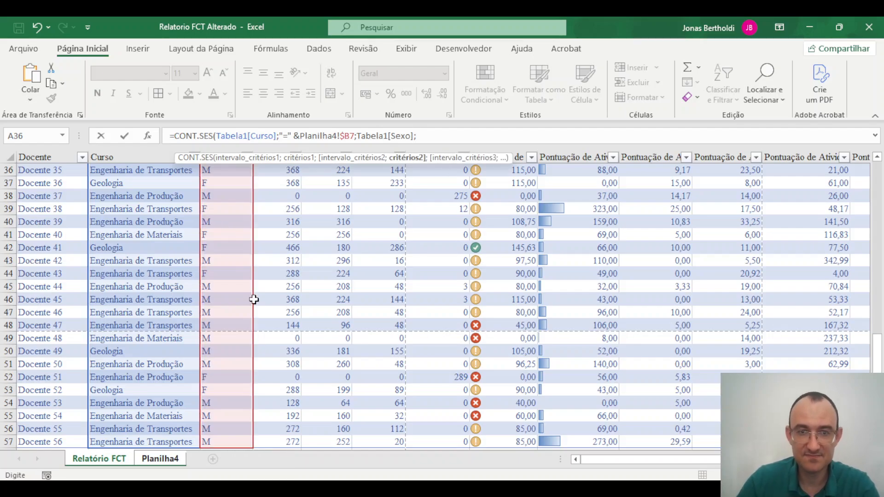
Step: Set the formula's second criterion to "=" & Planilha4!C6, the M header cell
click(162, 459)
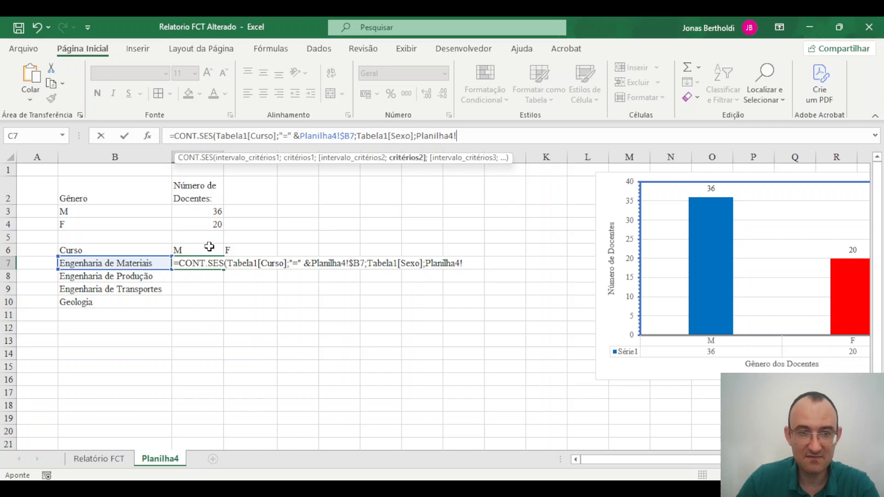
key(BackSpace)
key(BackSpace)
key(BackSpace)
key(BackSpace)
key(BackSpace)
key(BackSpace)
key(BackSpace)
key(BackSpace)
key(BackSpace)
key(BackSpace)
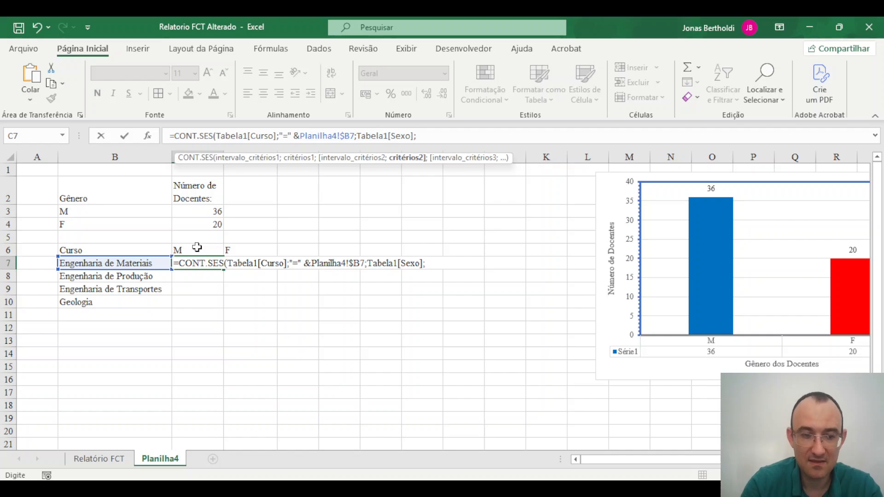
text("=")
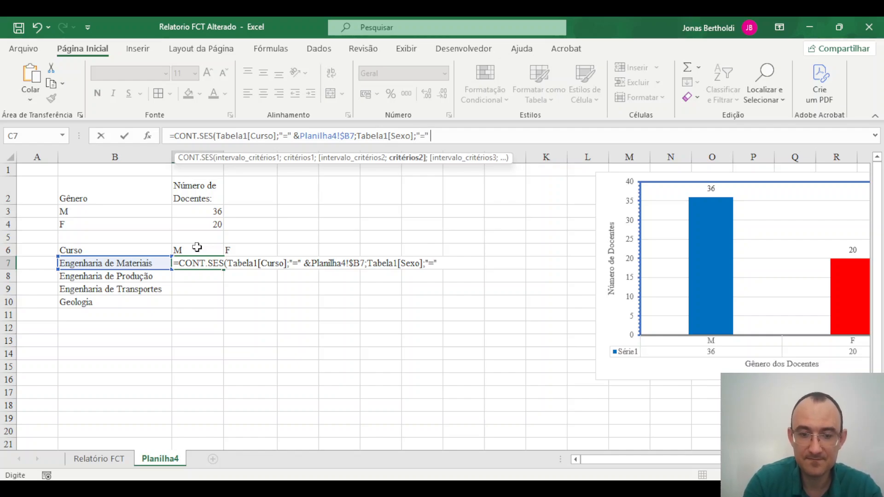
text( &)
click(197, 248)
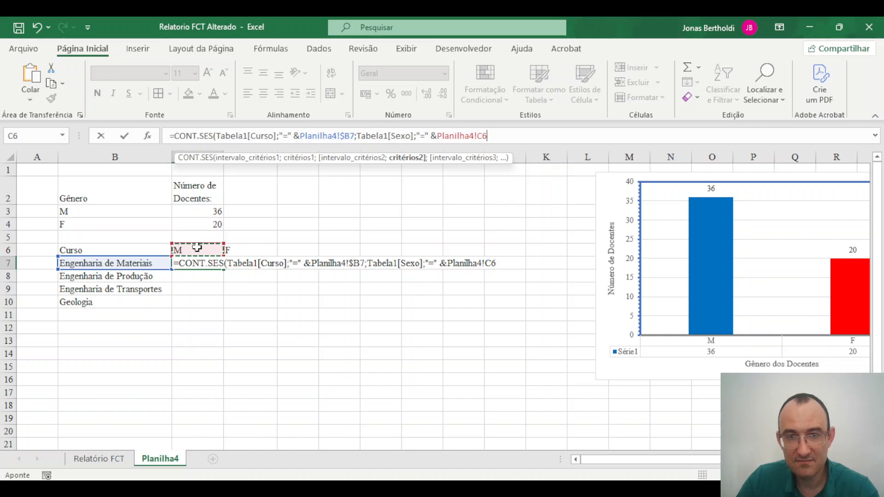
Step: Lock only the row of the gender reference as C$6 and complete the formula in C7
key(F4)
key(F4)
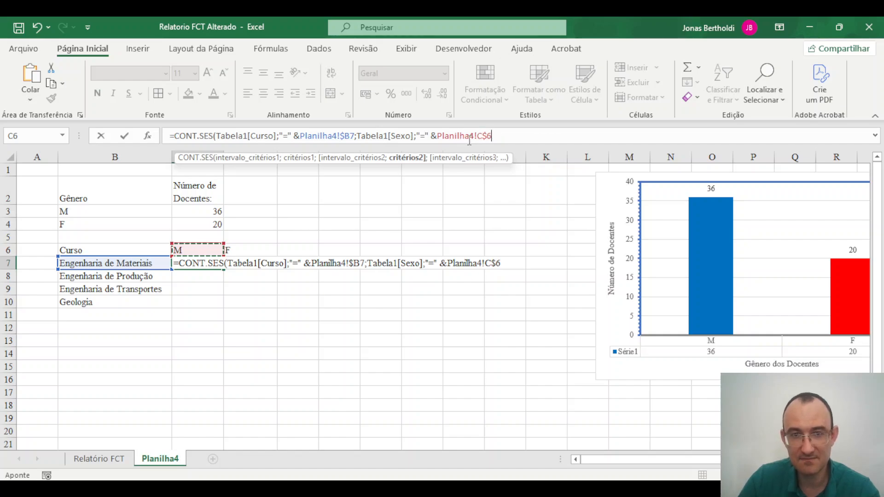
key(Return)
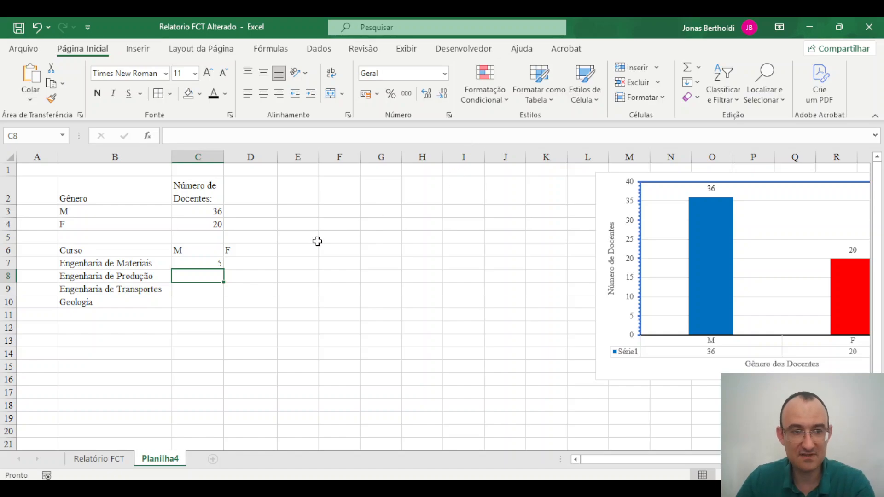
Step: Fill the CONT.SES formula from C7 across to D7
click(213, 262)
drag(226, 270, 273, 271)
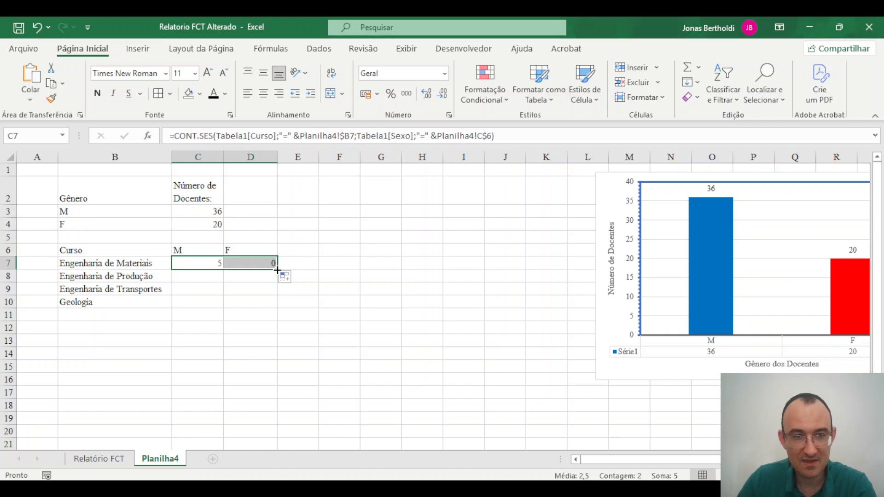
Step: Examine the formulas in D7 and C7 to compare which Tabela1 columns and cells they reference
click(262, 263)
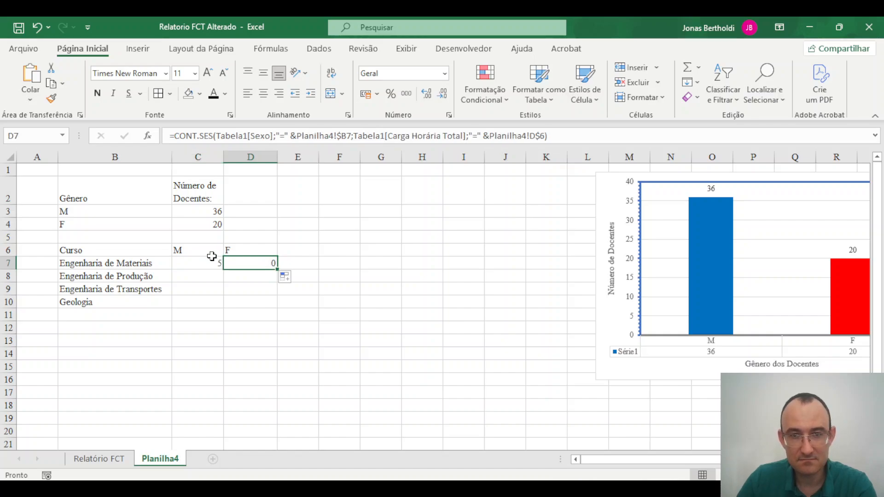
click(569, 136)
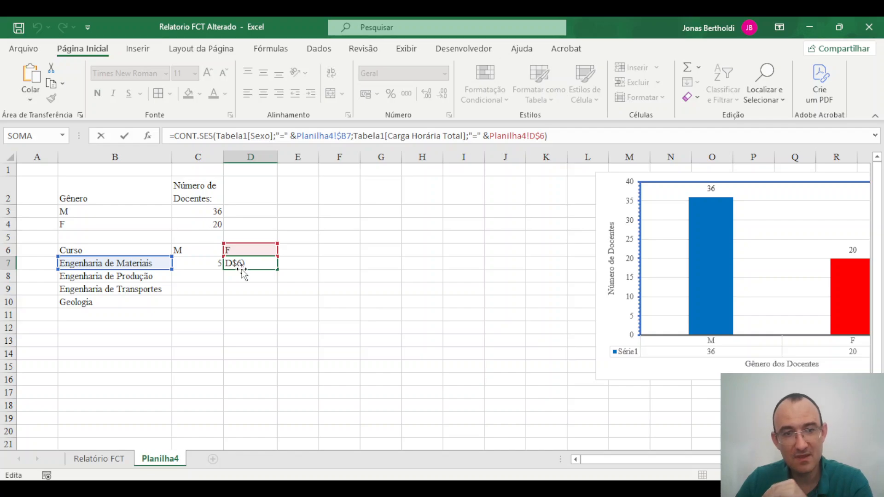
key(Return)
click(203, 263)
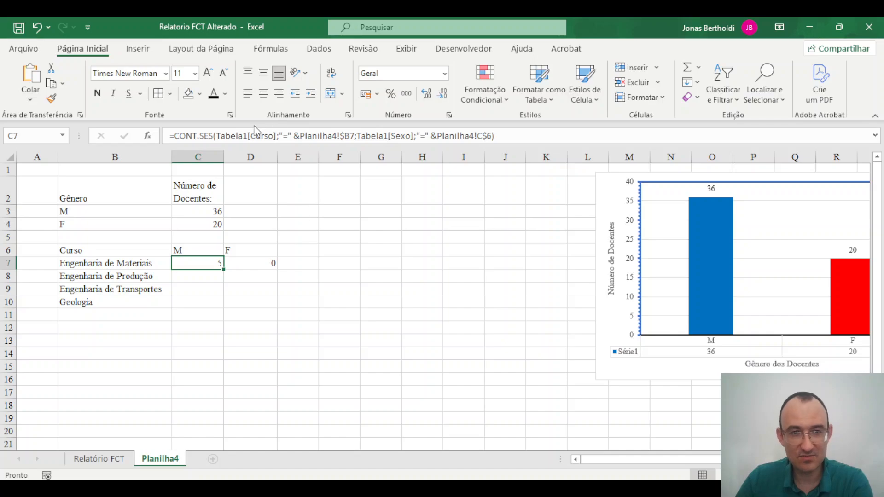
click(257, 137)
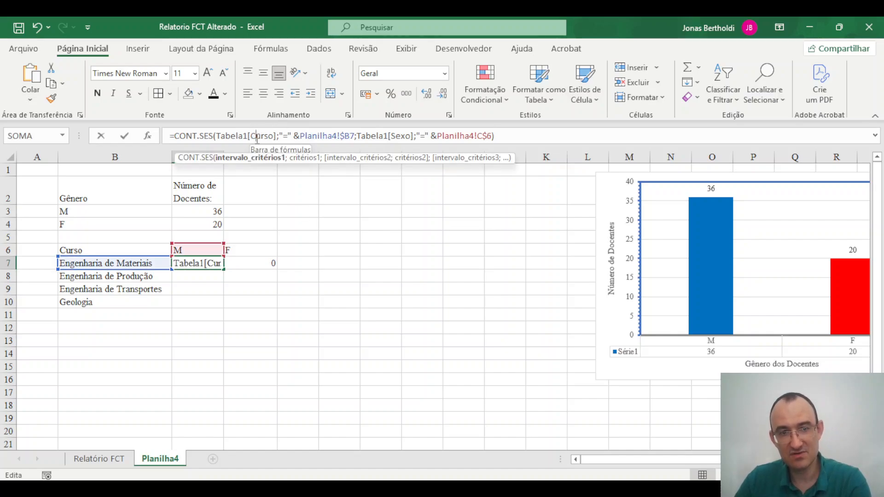
click(248, 136)
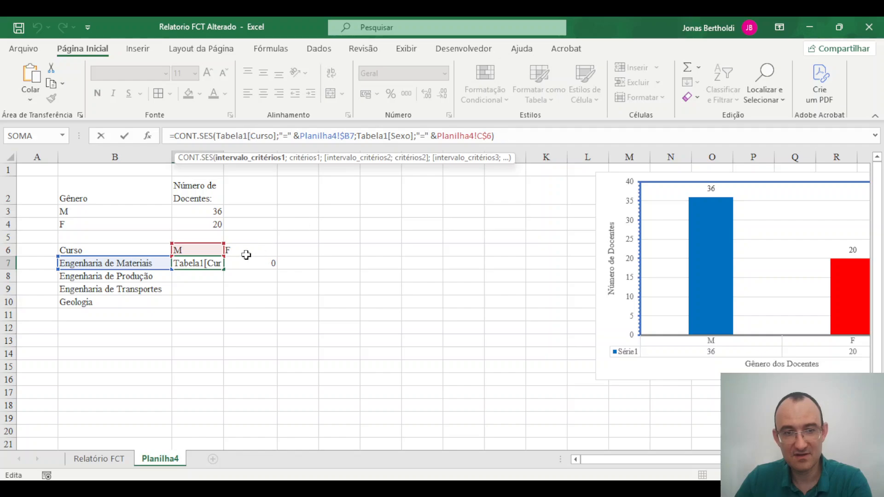
key(Return)
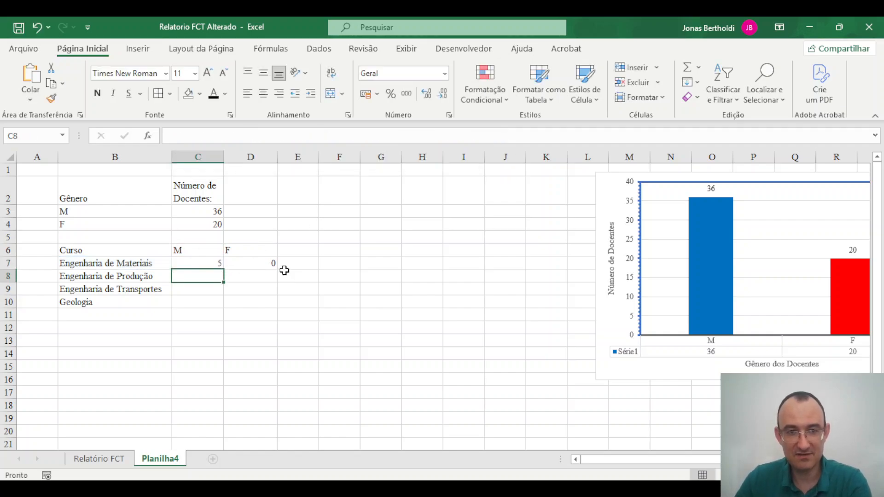
Step: In D7's formula, clear the first Tabela1 column name and replace Carga Horária Total with Sexo in the second criteria range
click(272, 266)
click(275, 136)
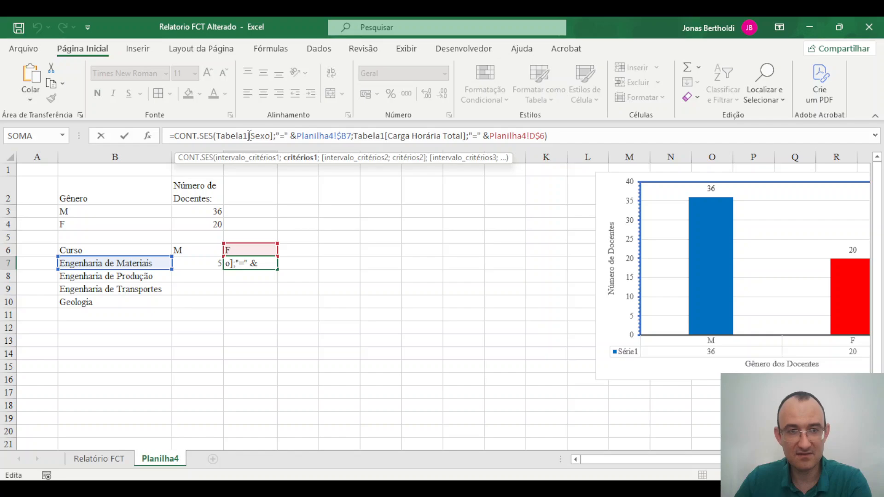
click(249, 136)
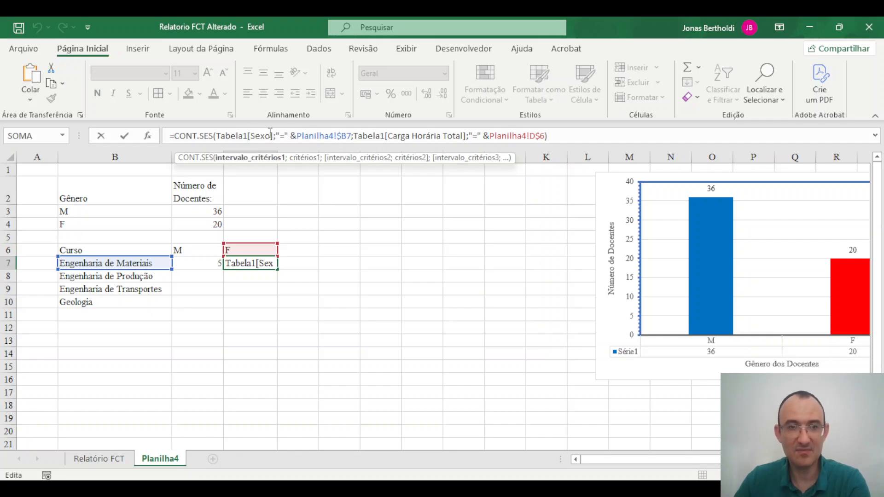
drag(268, 134, 271, 135)
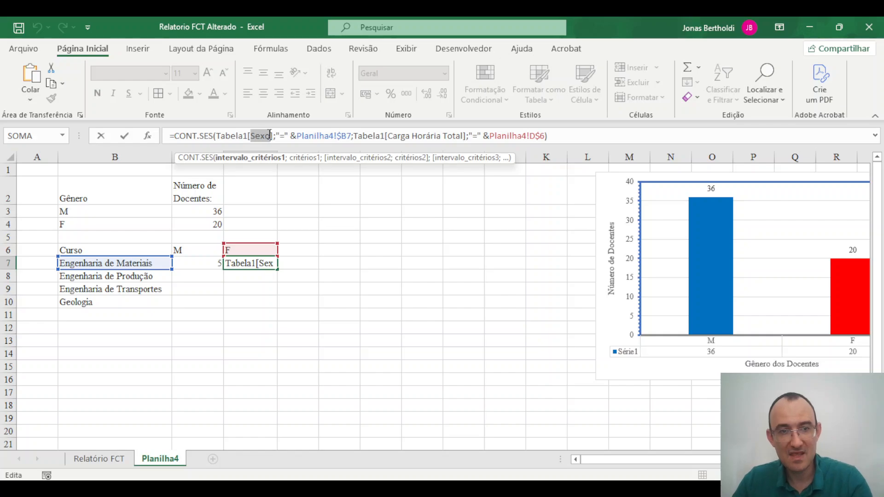
key(Delete)
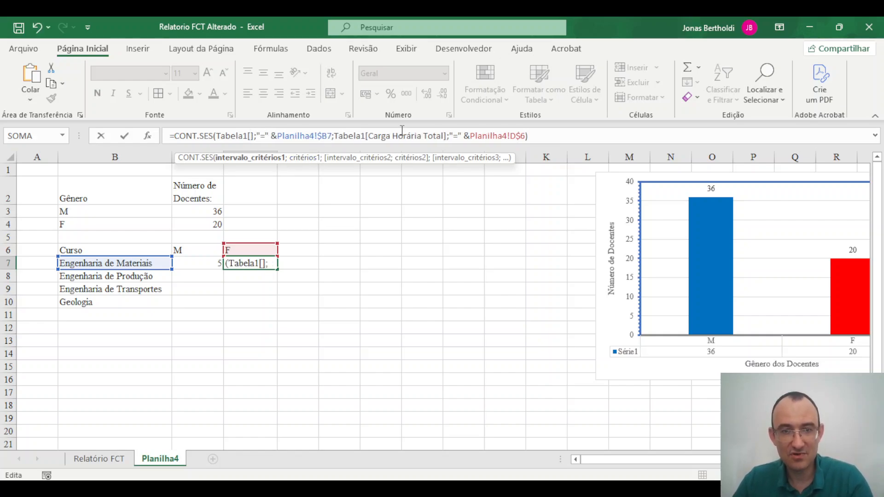
drag(371, 135, 446, 135)
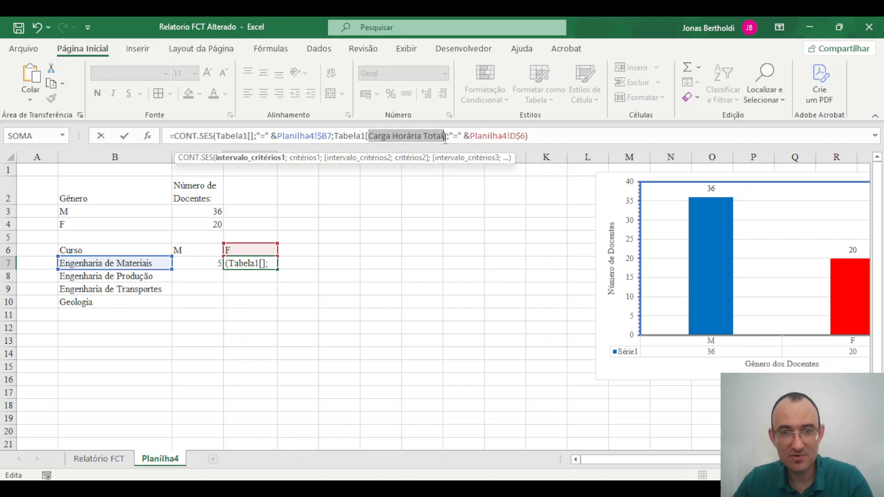
text(Sexo)
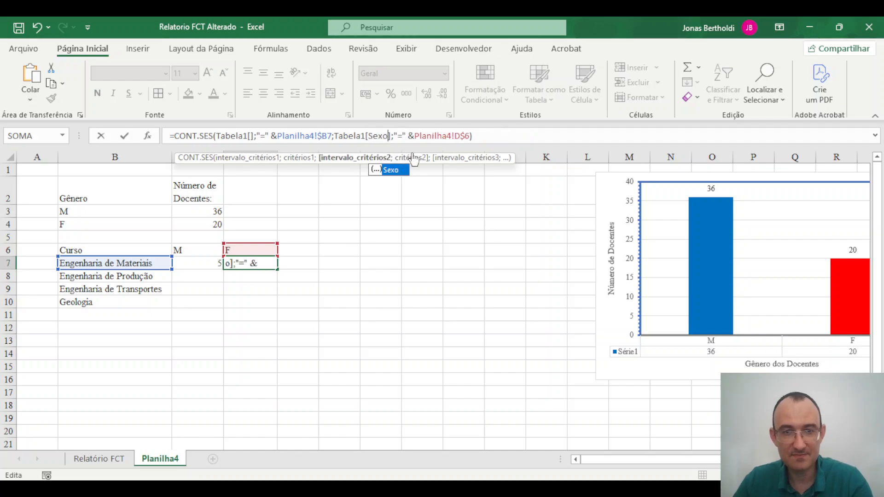
Step: Set the first criteria range of D7's formula to Tabela1[Curso] and complete the formula
click(251, 135)
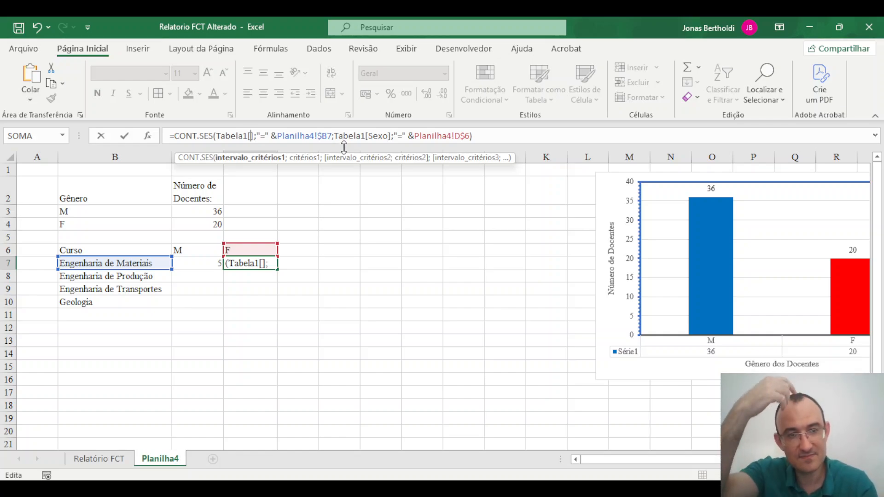
text(Cur)
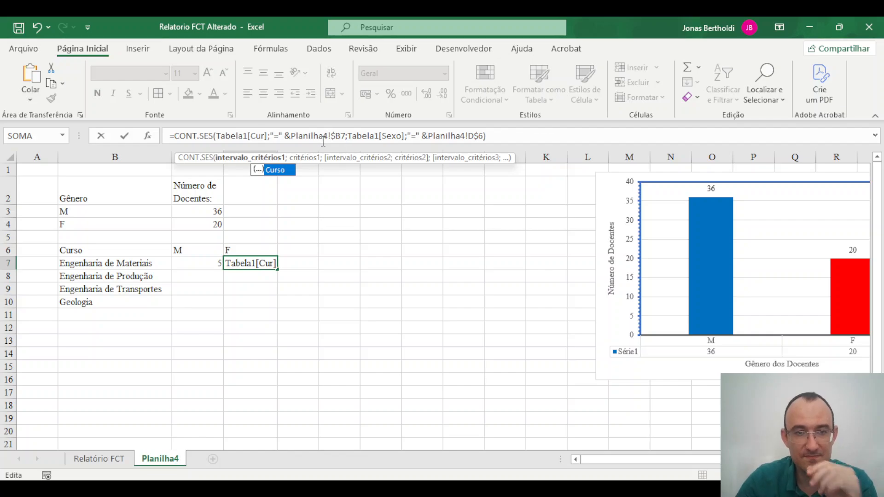
double_click(283, 171)
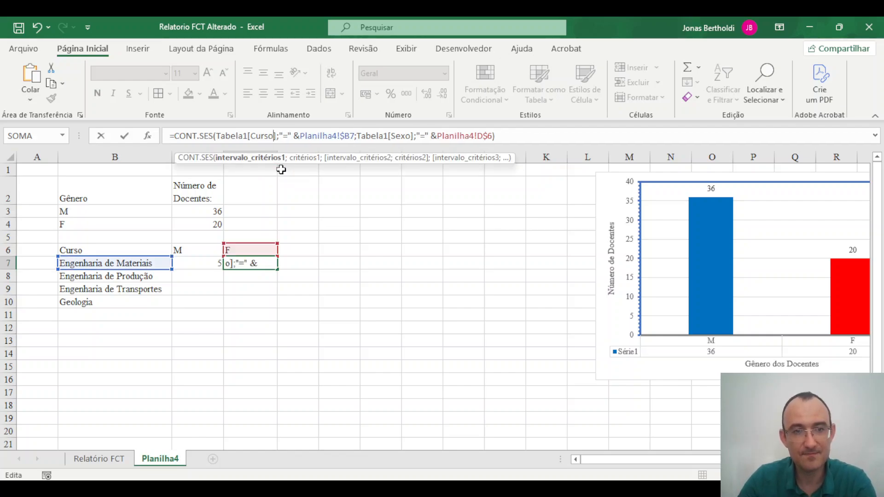
click(346, 263)
Step: Fill the C7:D7 formulas down to the Geologia row and check the sums of the M and F columns
drag(205, 269, 269, 264)
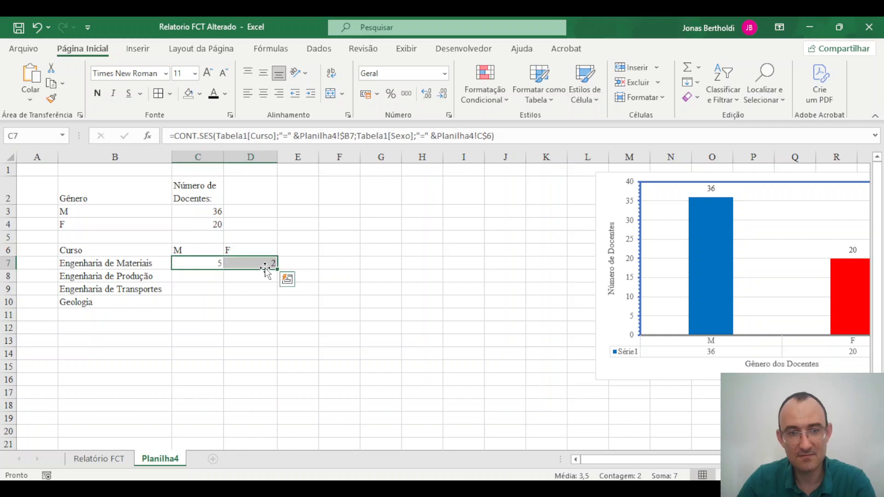
double_click(278, 271)
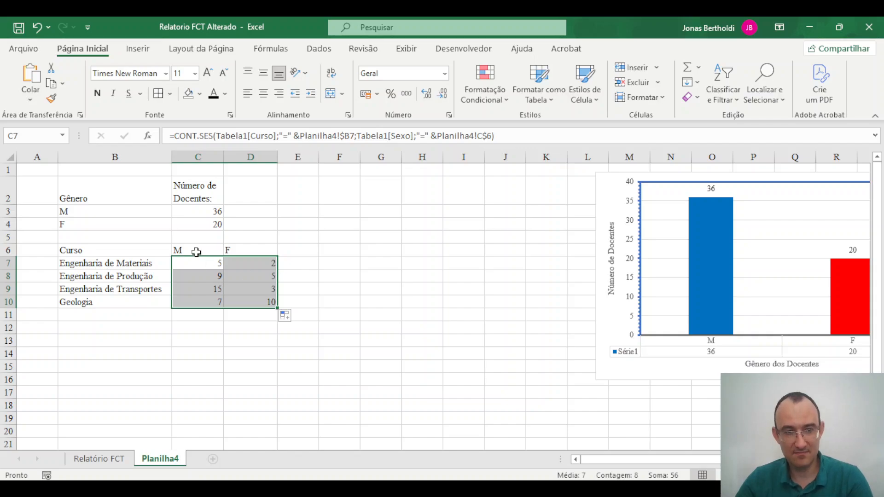
drag(195, 251, 273, 255)
drag(201, 251, 205, 305)
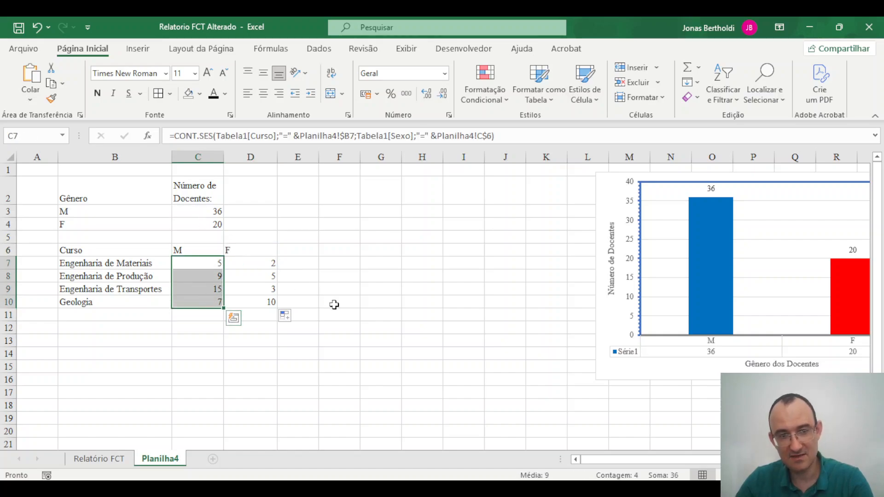
drag(270, 266, 264, 302)
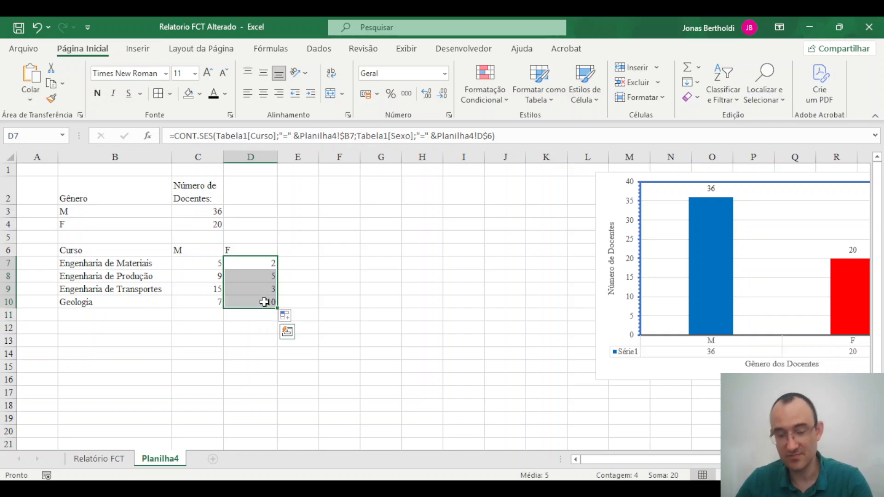
click(184, 351)
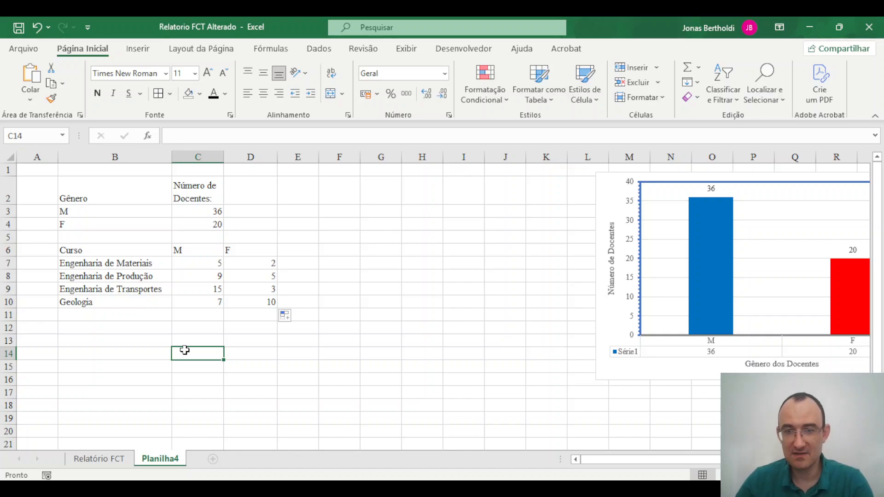
click(191, 290)
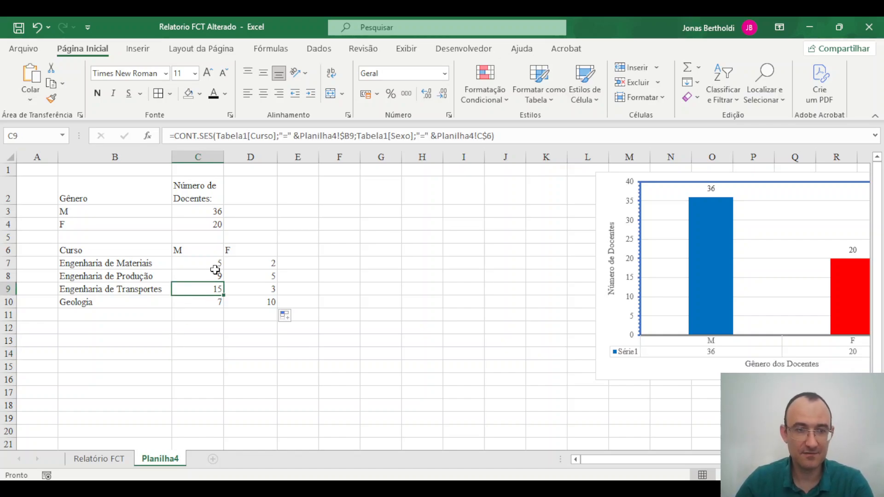
Step: Insert a 2D clustered column chart from the course names and gender counts in B7:D10
drag(116, 262, 260, 303)
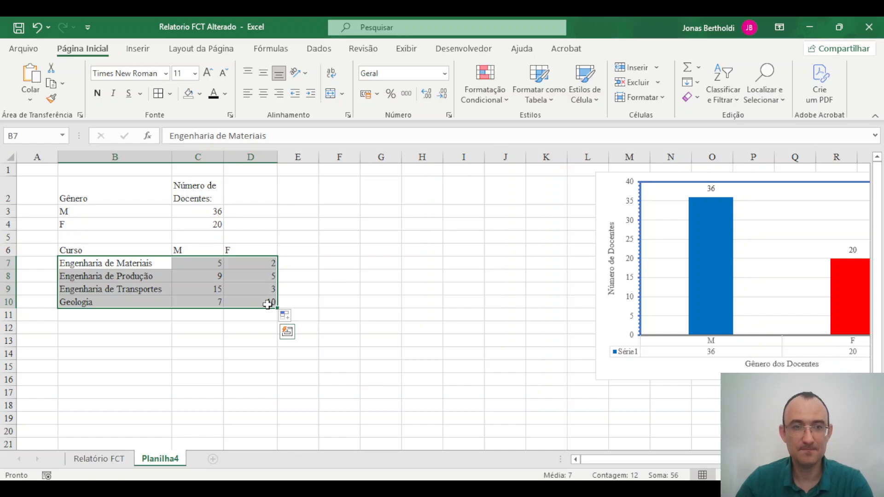
click(138, 50)
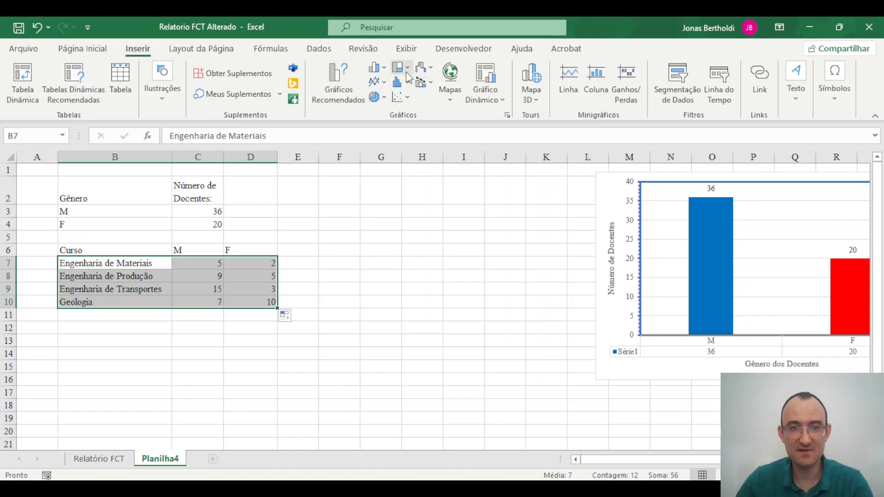
click(386, 68)
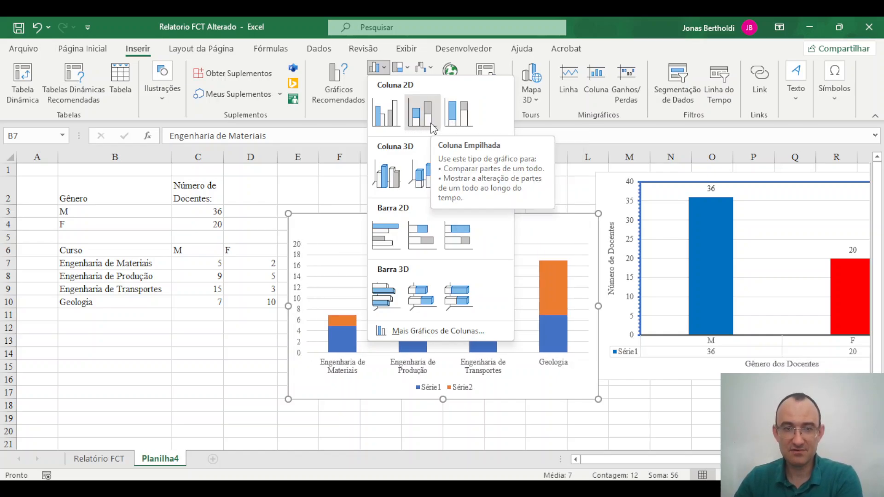
click(383, 113)
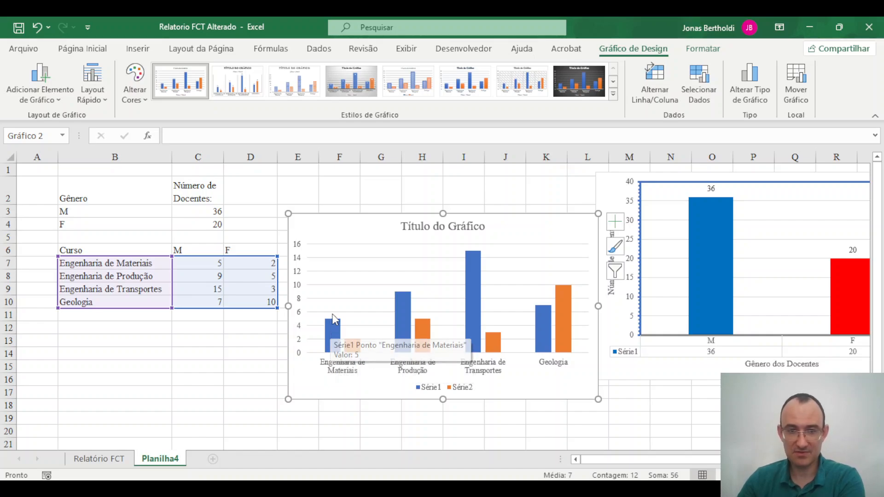
Step: Change the course chart's type to stacked column (Coluna Empilhada), keeping the courses on the horizontal axis
mouse_move(332, 333)
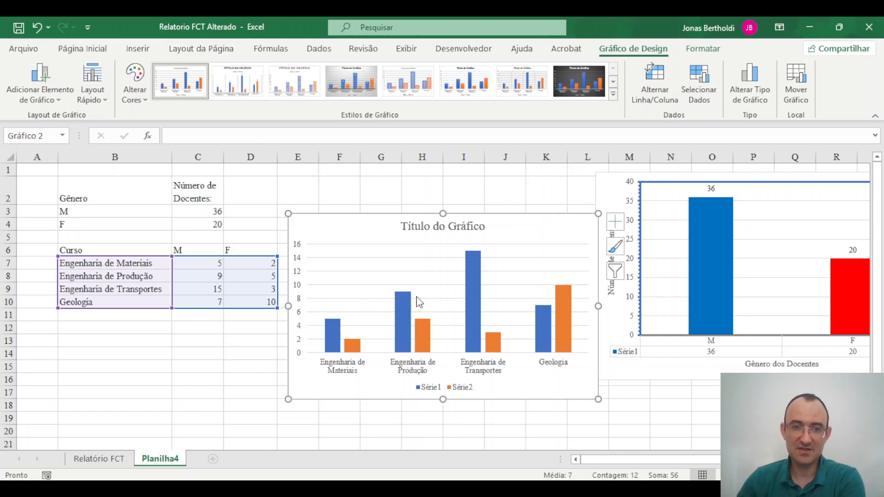
click(350, 346)
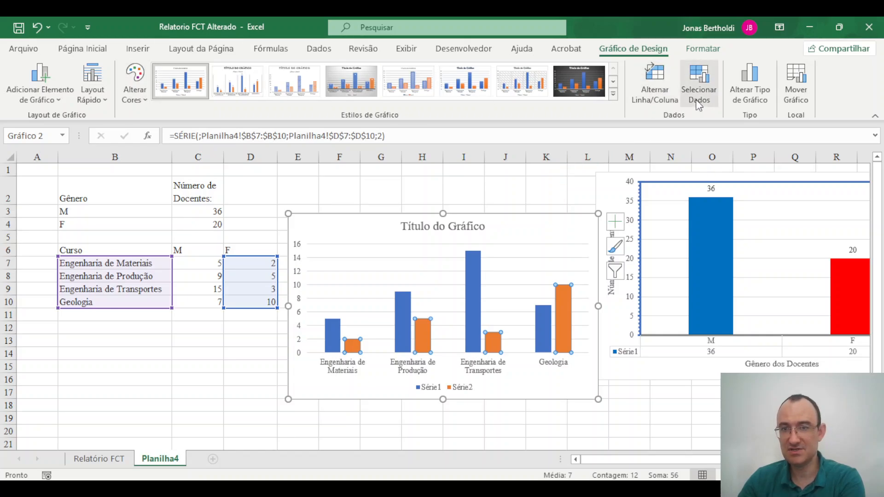
click(755, 92)
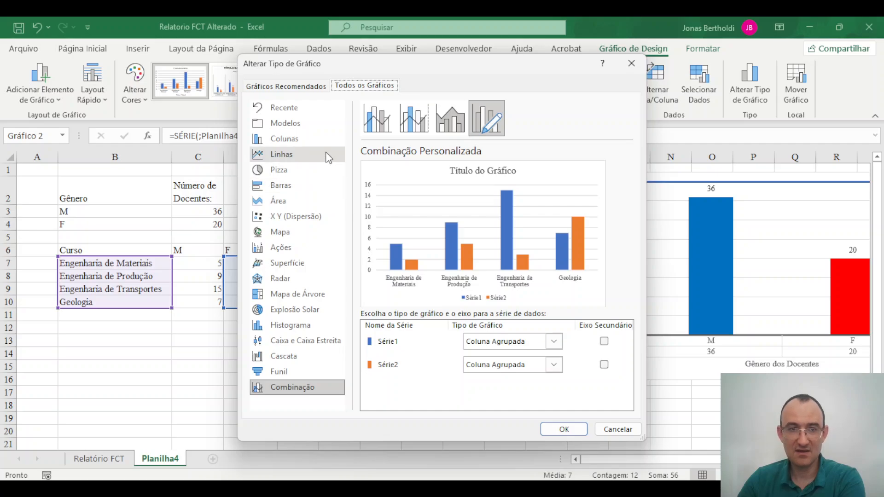
click(317, 141)
click(420, 127)
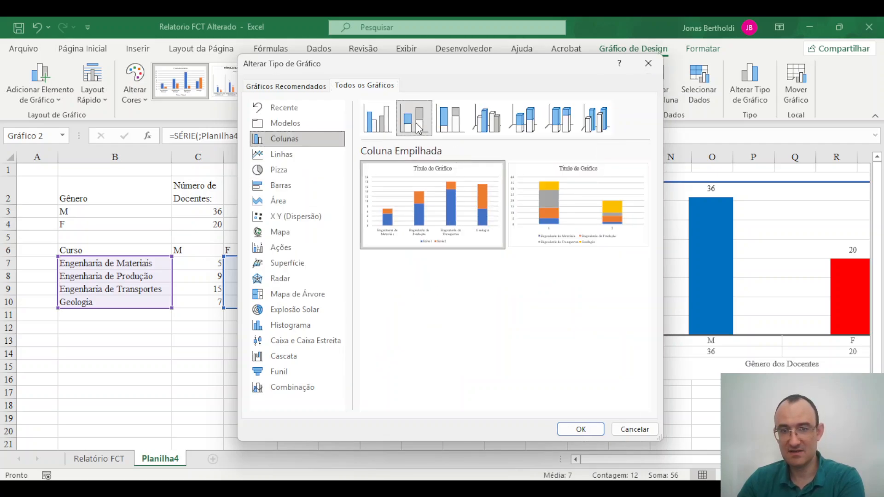
click(588, 431)
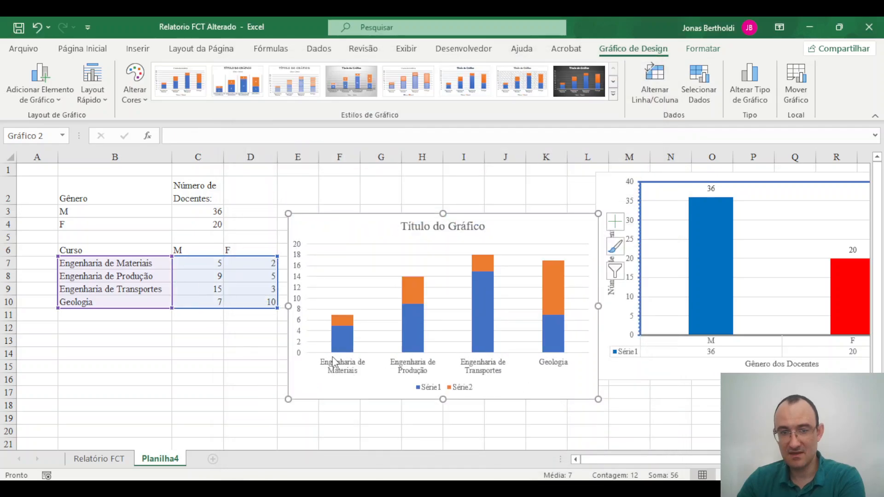
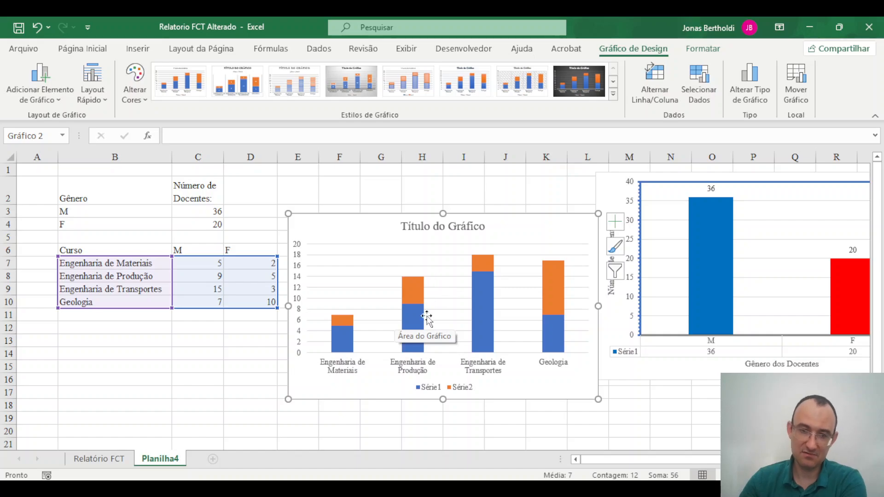
Step: Examine the series values of the Engenharia de Produção and Engenharia de Transportes columns in the stacked chart
mouse_move(425, 315)
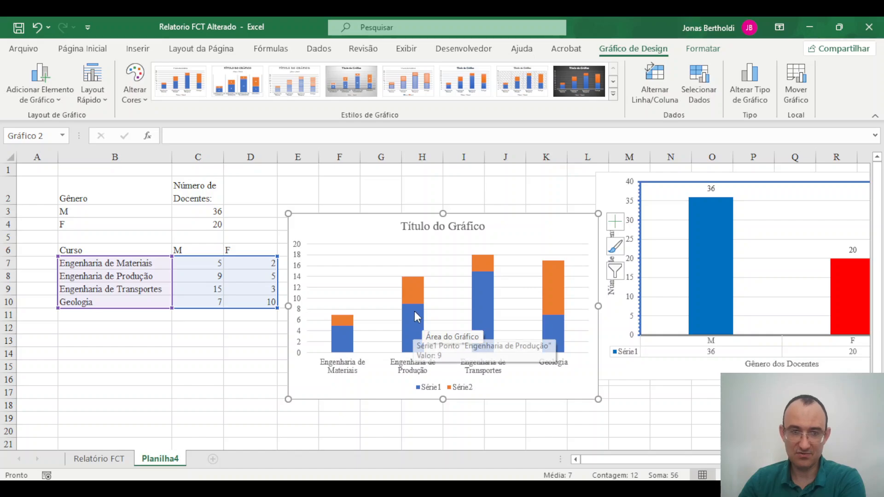
mouse_move(402, 341)
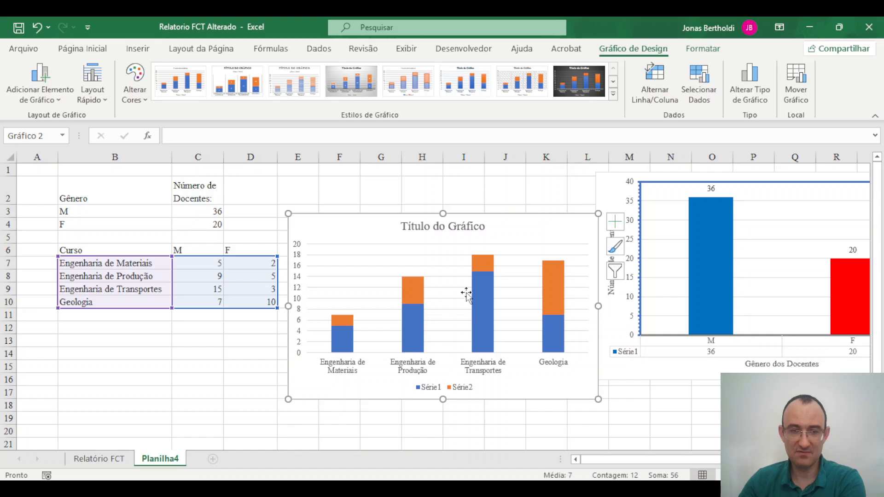
mouse_move(409, 290)
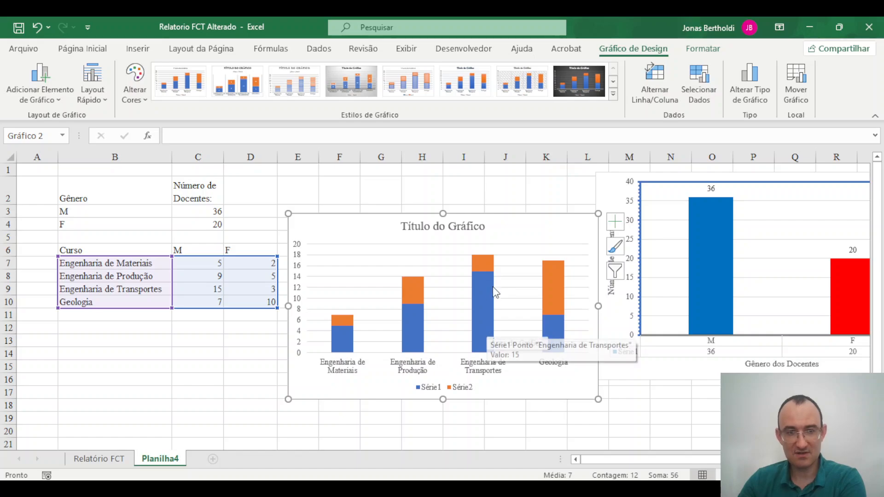
mouse_move(488, 305)
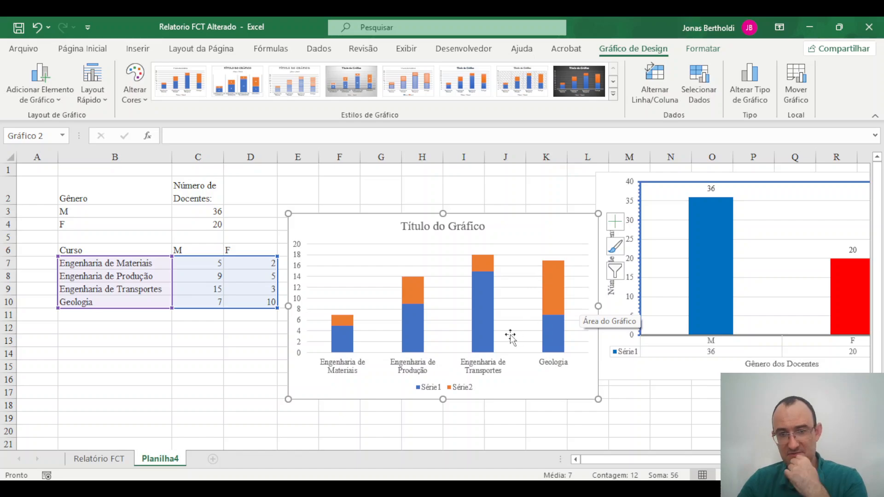
Step: Open the legend formatting options of the stacked chart and set the legend position to Superior
double_click(484, 266)
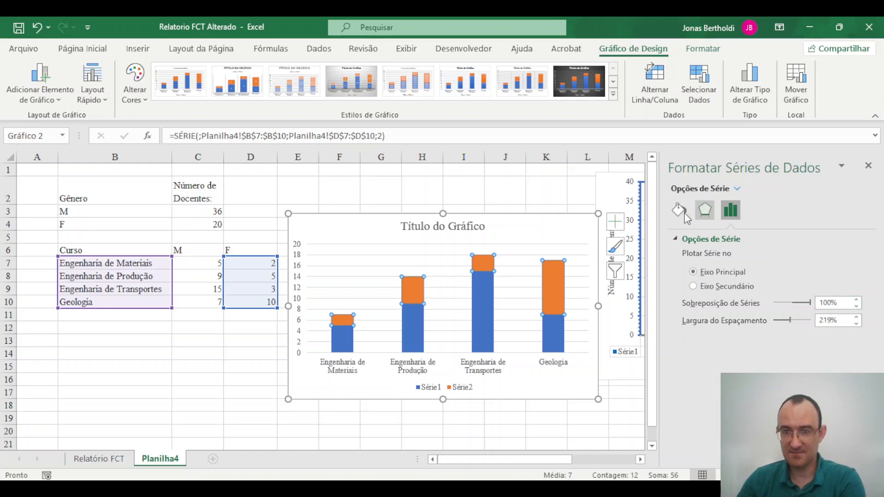
click(519, 374)
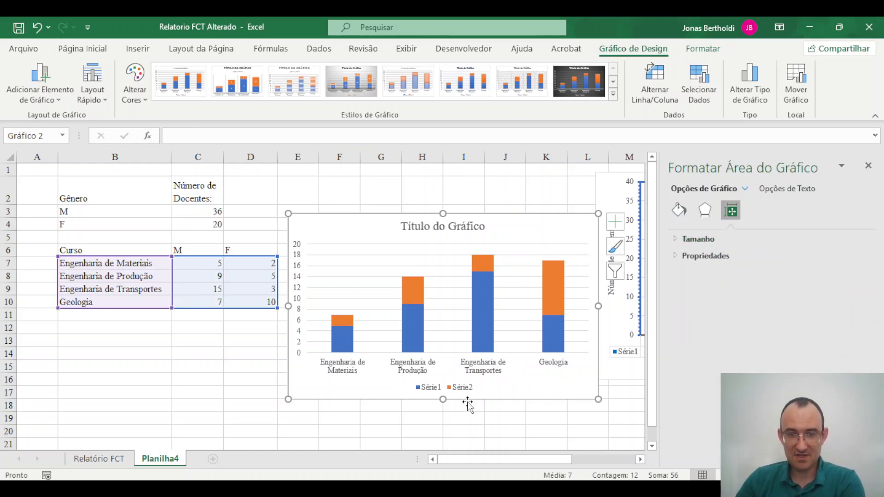
click(436, 394)
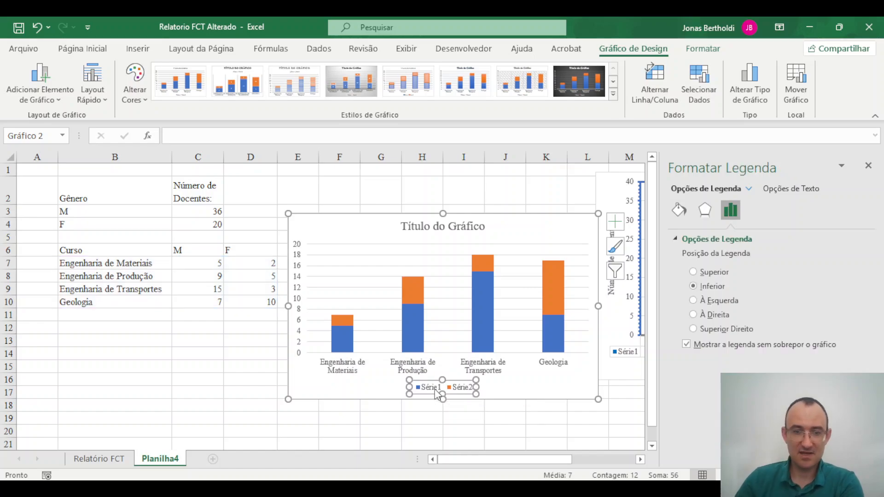
right_click(437, 394)
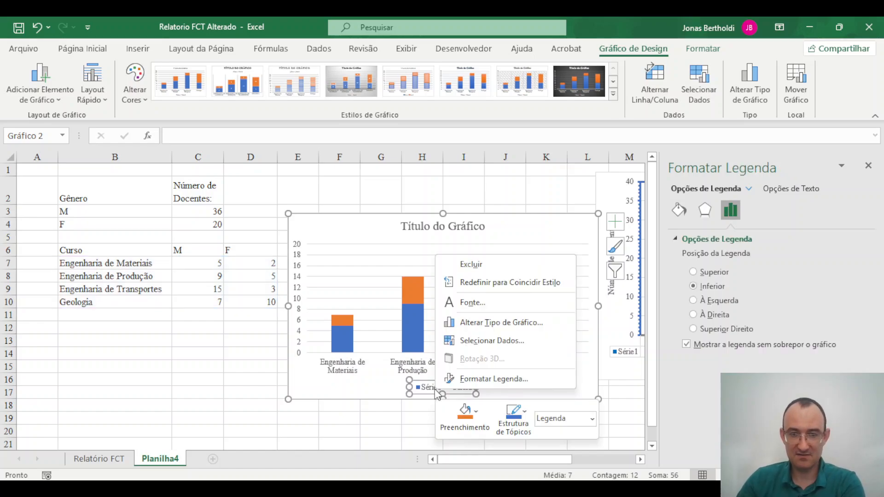
click(503, 378)
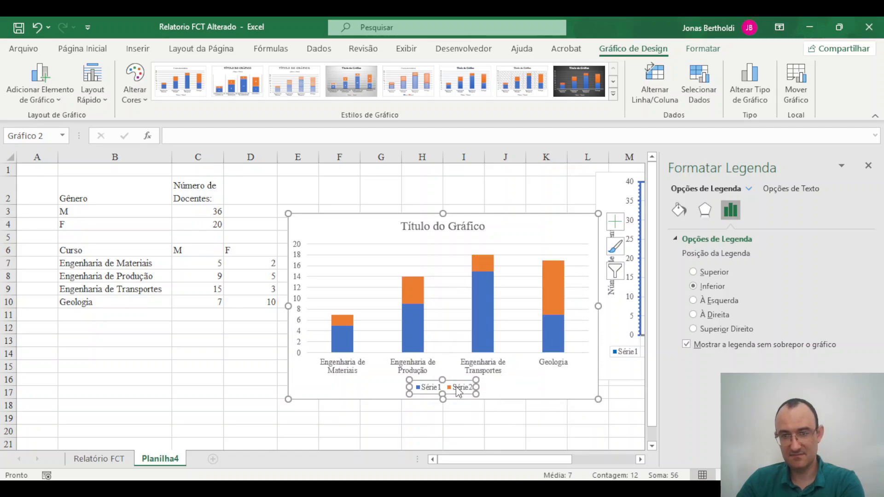
click(714, 273)
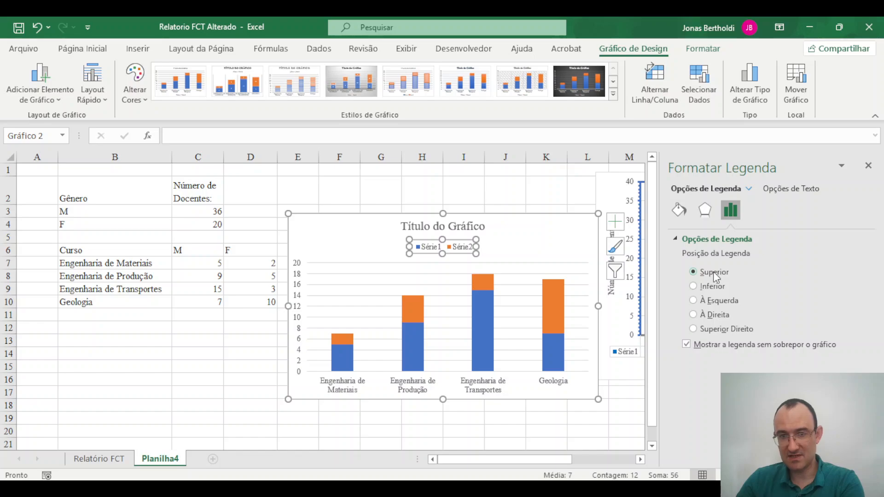
Step: Try other legend positions, settle on Superior Direito, and allow the legend to overlap the stacked chart
click(723, 300)
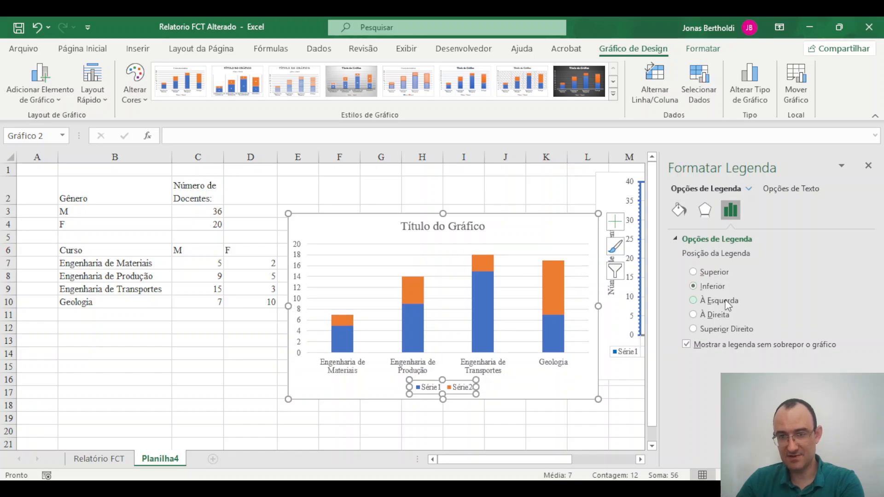
click(732, 315)
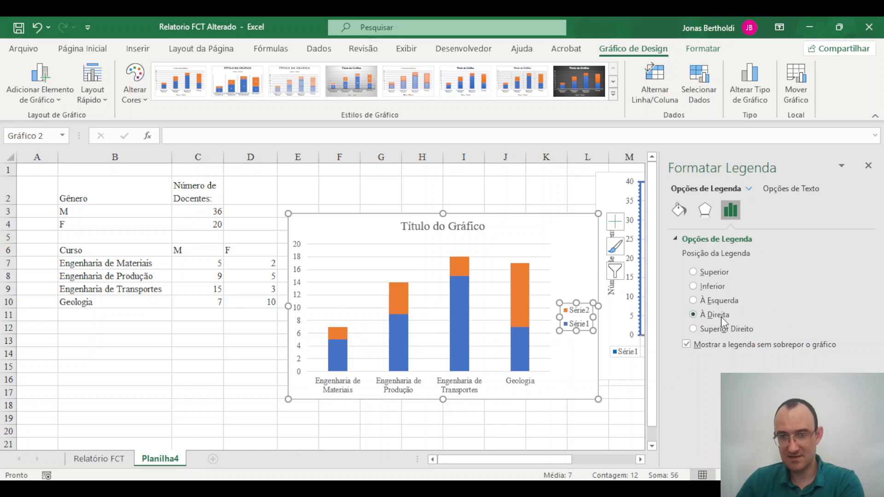
click(729, 331)
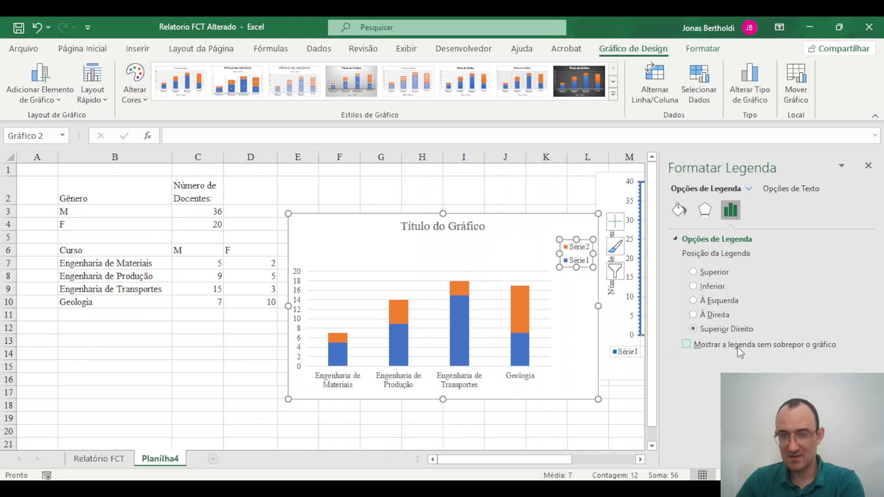
click(738, 348)
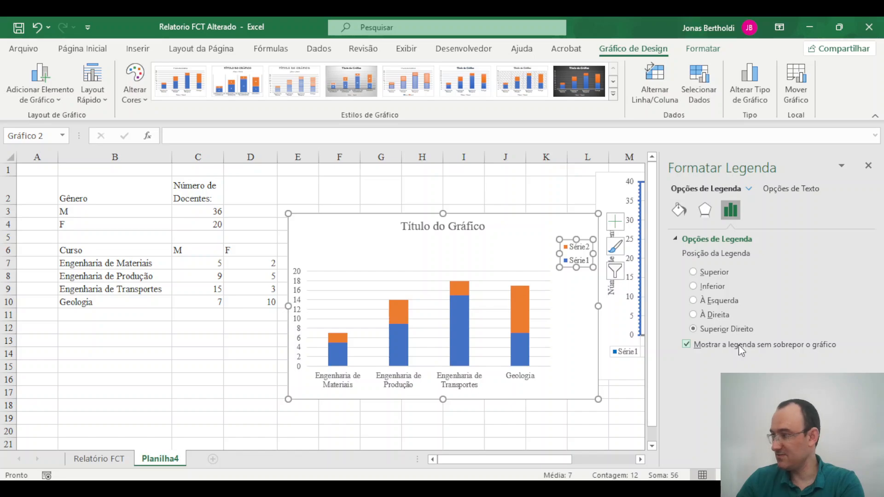
click(739, 344)
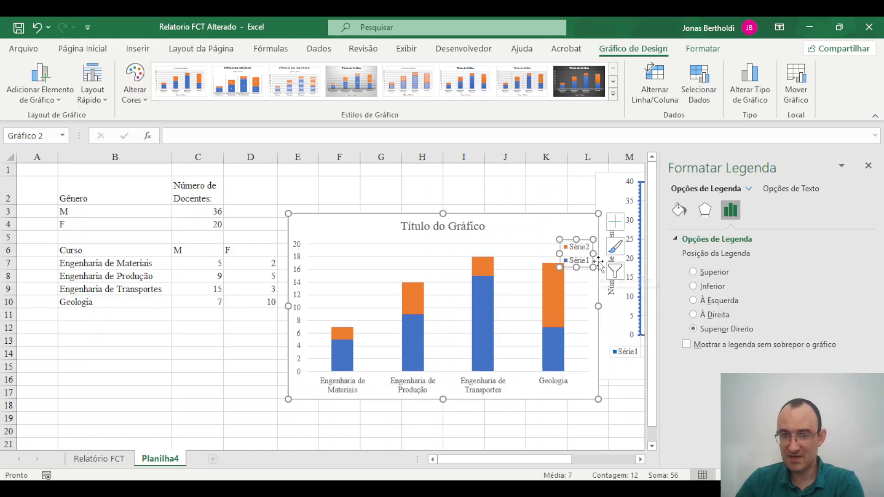
Step: Move the legend slightly up and inward from the chart's right edge, and delete the chart title
drag(592, 256, 578, 228)
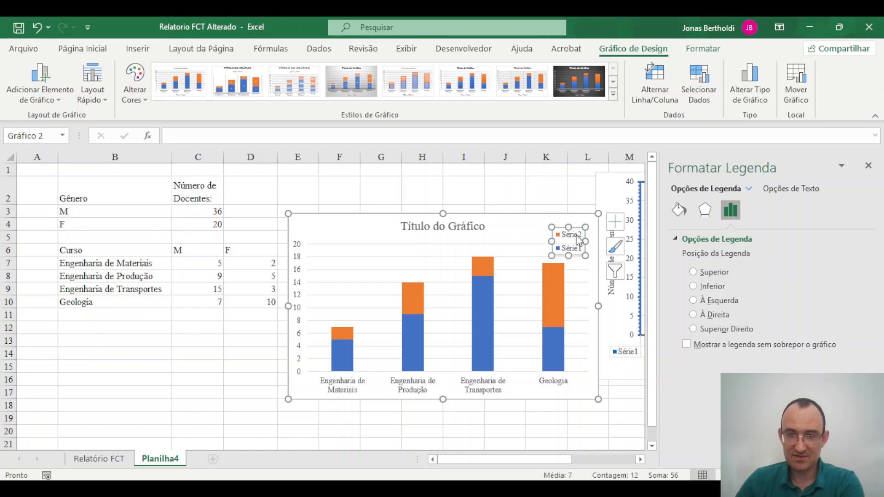
click(475, 233)
key(Delete)
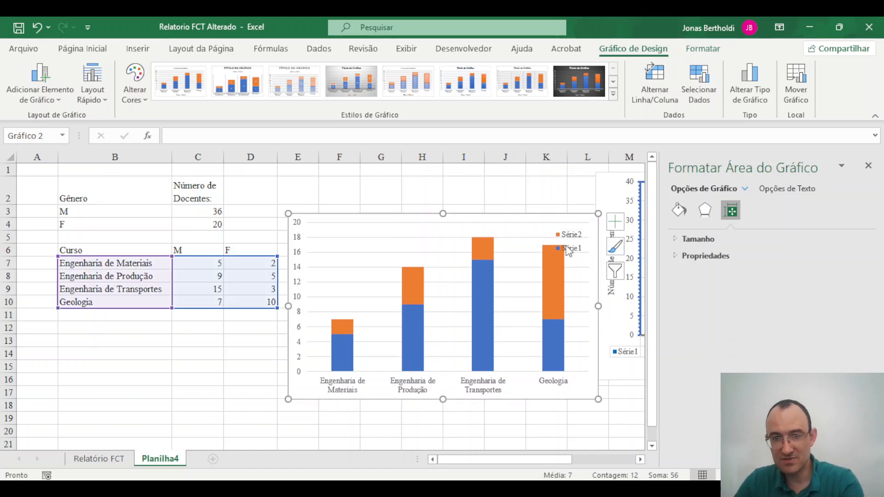
Step: Move the legend into the empty plot area above the Engenharia de Materiais column and enlarge its box
click(579, 255)
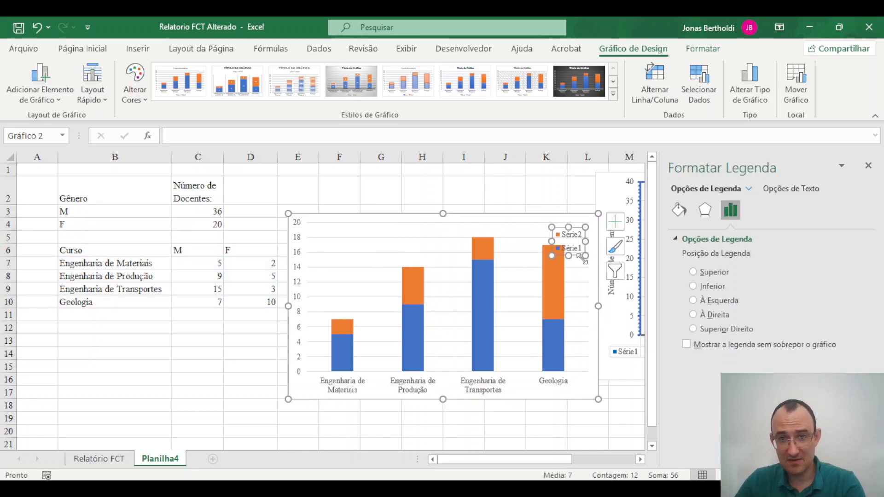
drag(576, 261, 417, 260)
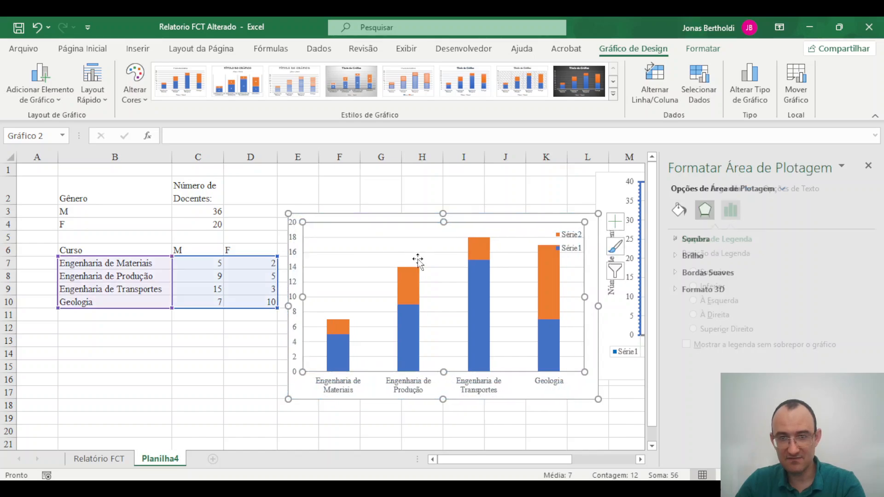
click(571, 255)
drag(577, 255, 422, 256)
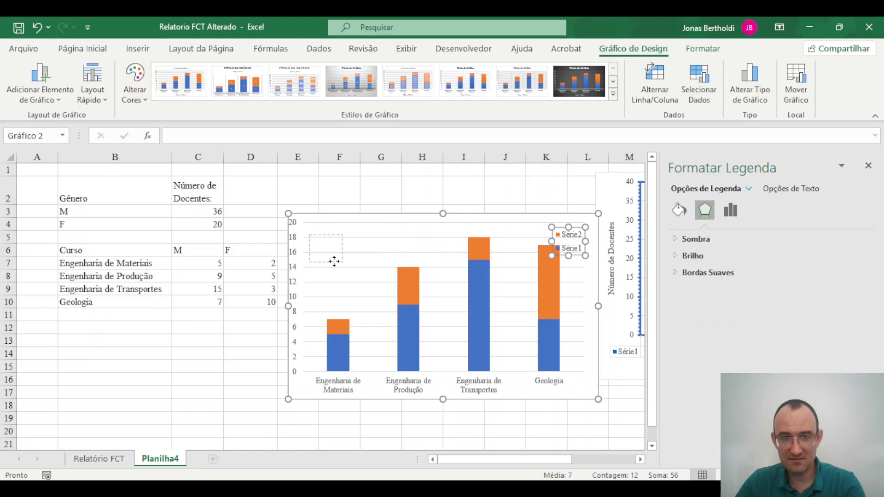
drag(334, 261, 362, 260)
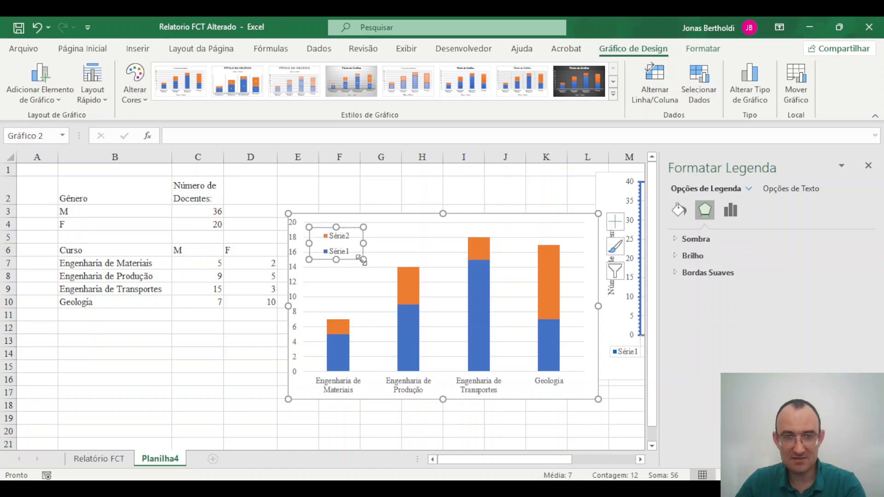
Step: Fill the legend background with white to cover the gridlines behind it
right_click(357, 252)
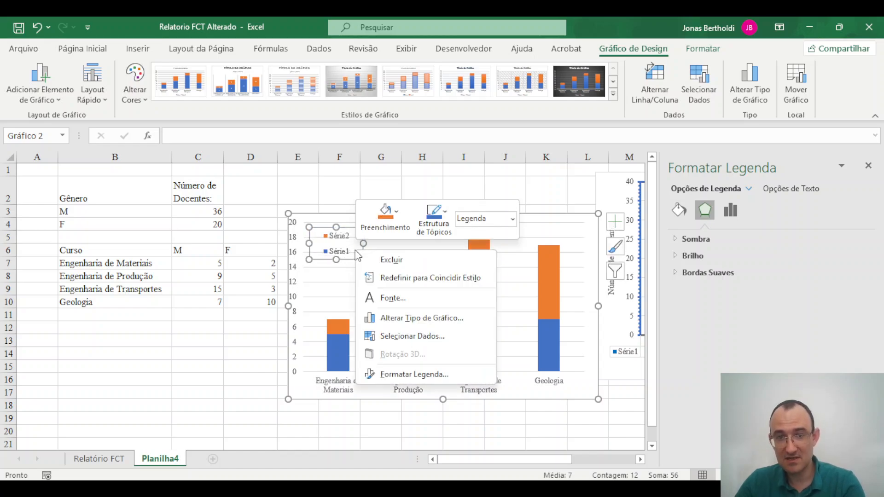
click(405, 220)
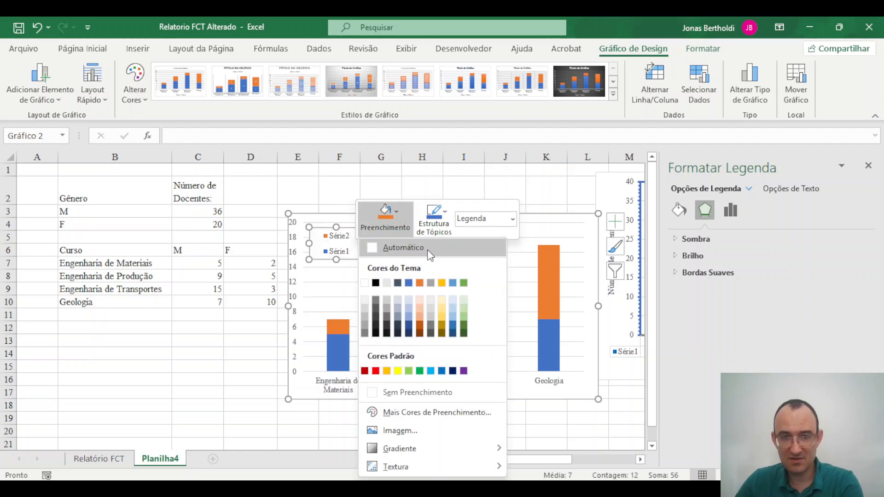
click(365, 282)
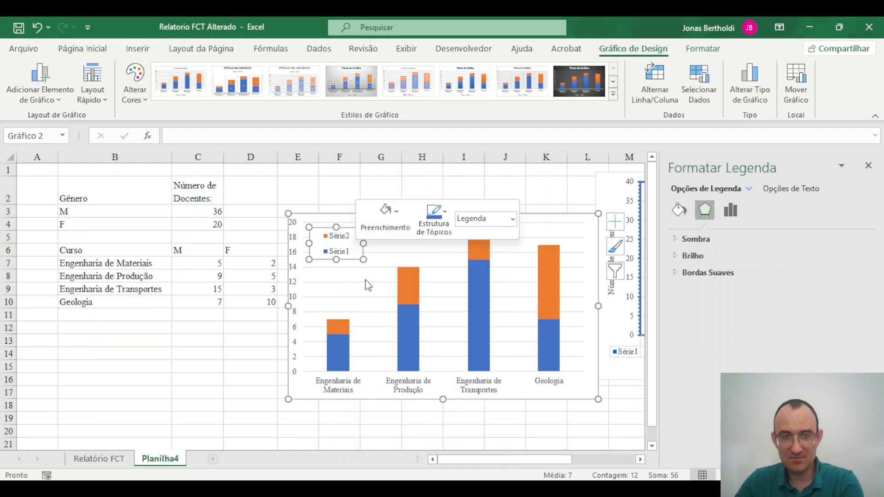
click(353, 250)
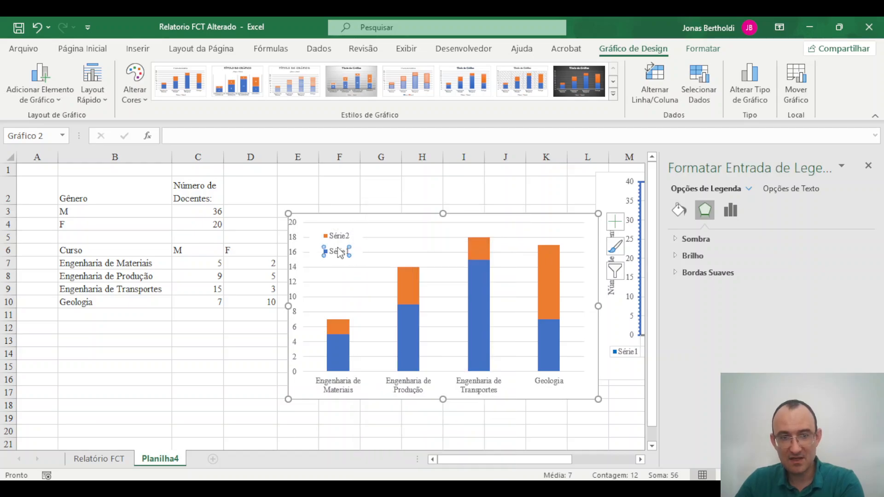
click(359, 248)
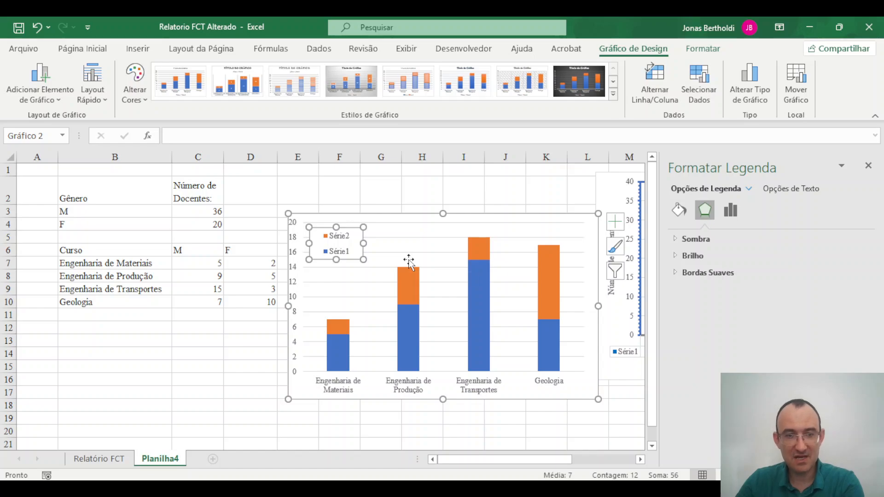
Step: Set the legend's fill to Sem Preenchimento to compare it with the white background
right_click(346, 246)
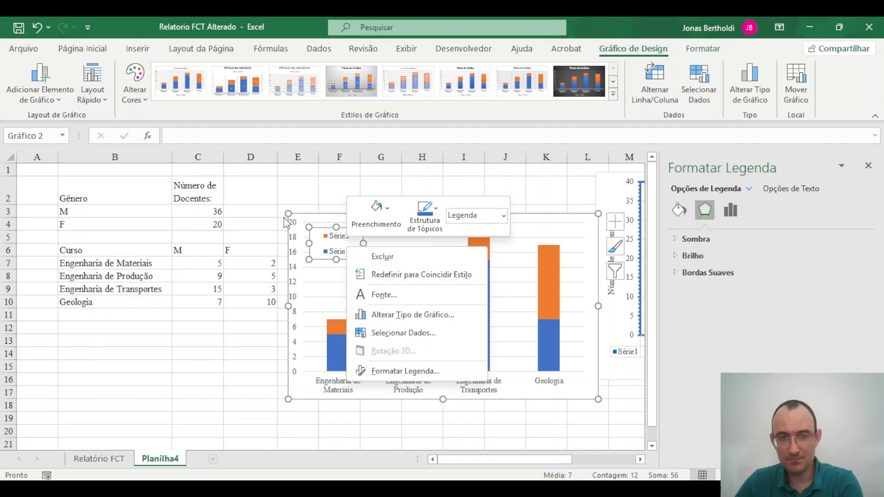
click(330, 248)
right_click(353, 253)
click(396, 217)
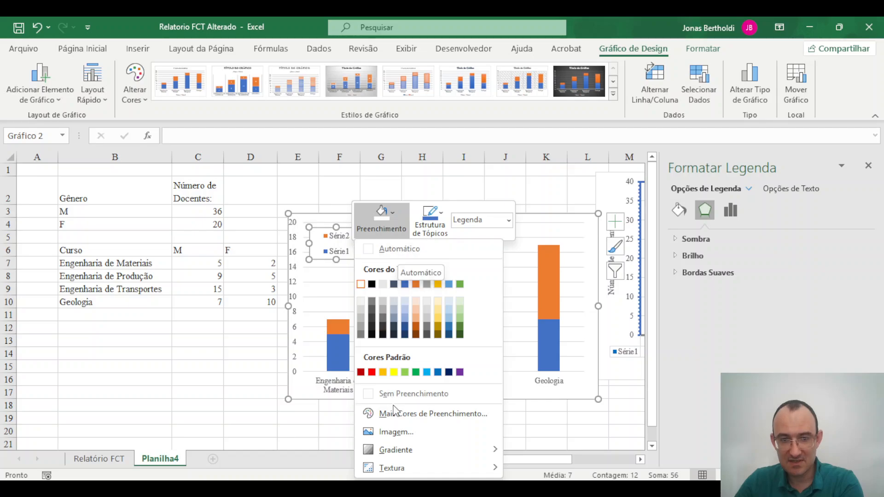
click(405, 394)
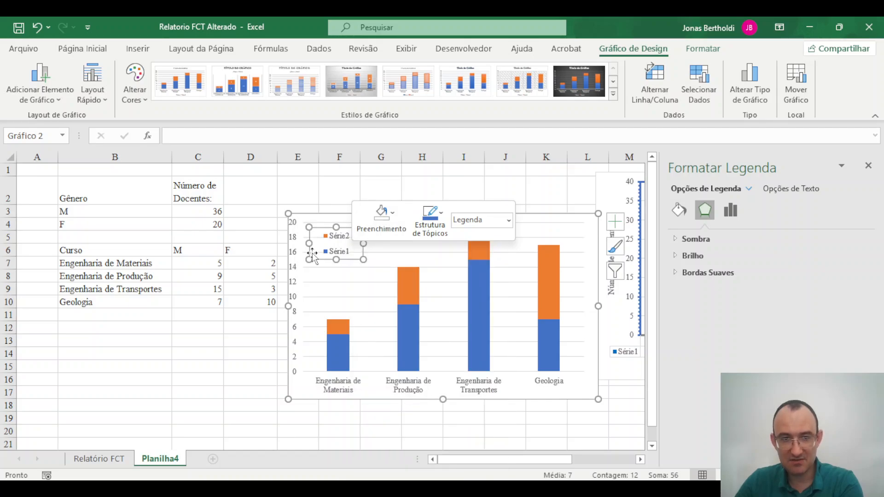
Step: Restore the white theme color as the legend's fill
right_click(336, 245)
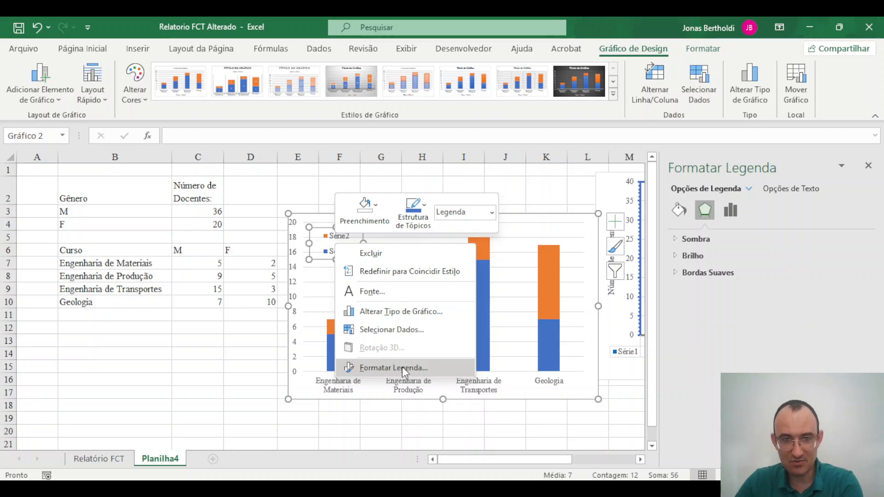
click(375, 214)
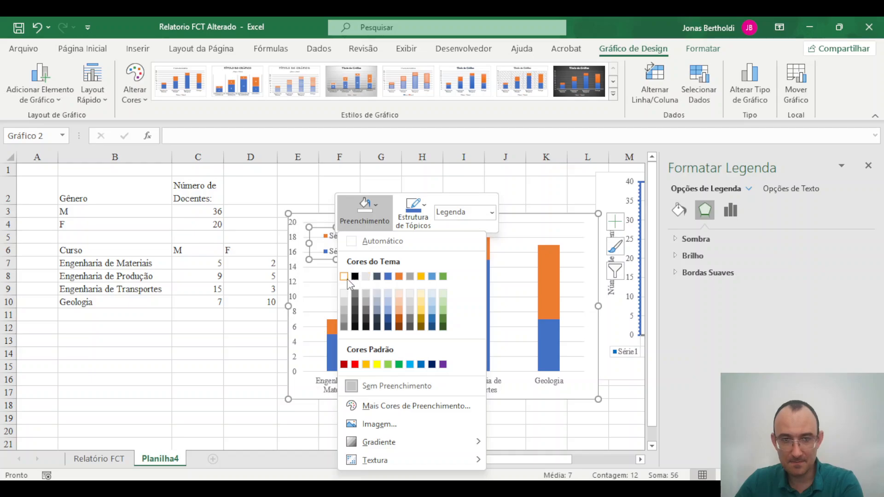
click(344, 277)
click(385, 253)
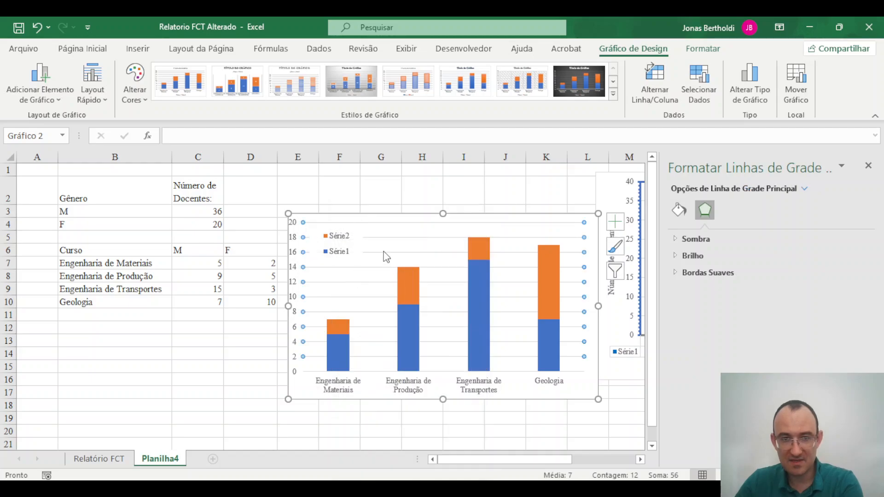
click(339, 243)
click(339, 245)
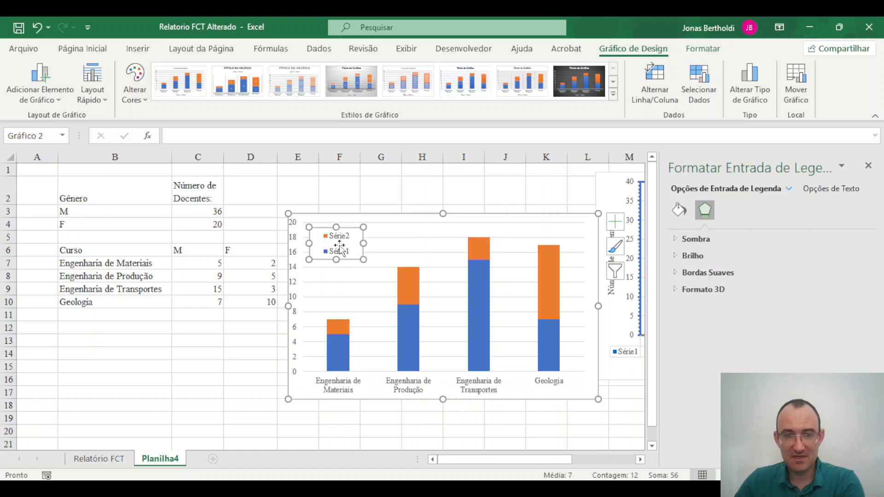
Step: Open the chart's data source selection and rename the blue series Série1 as Homens
right_click(348, 345)
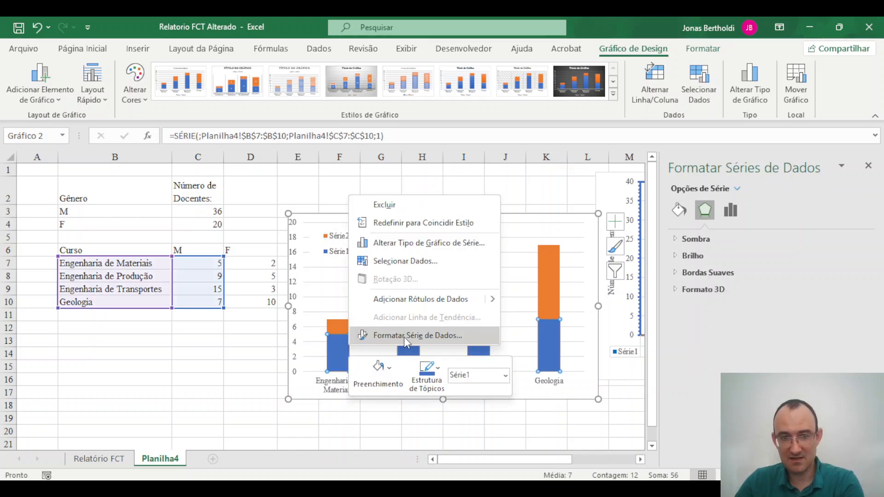
click(410, 333)
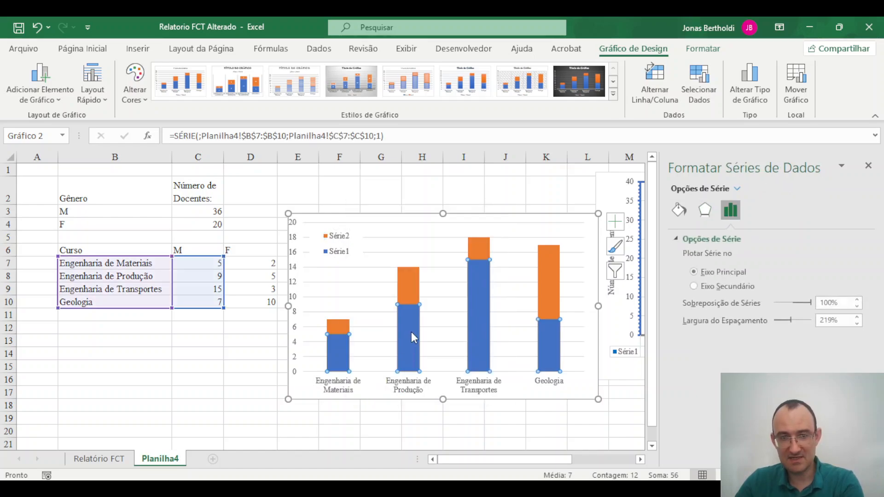
right_click(332, 353)
click(399, 268)
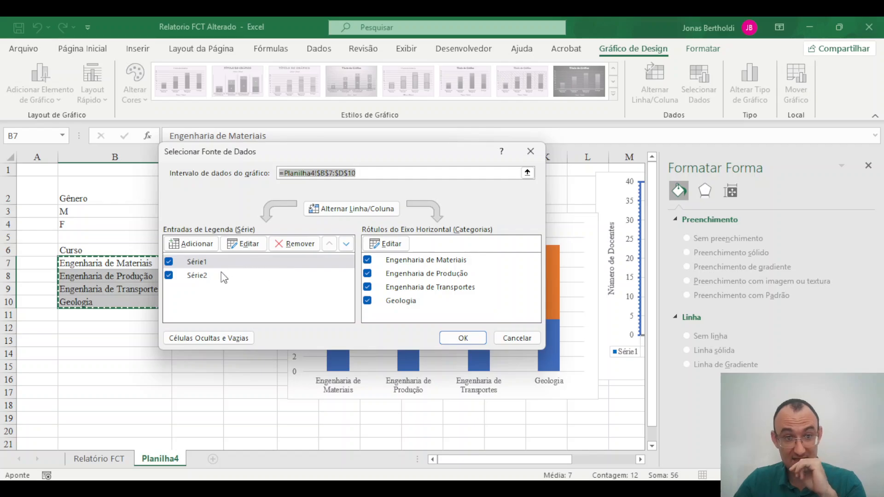
click(243, 245)
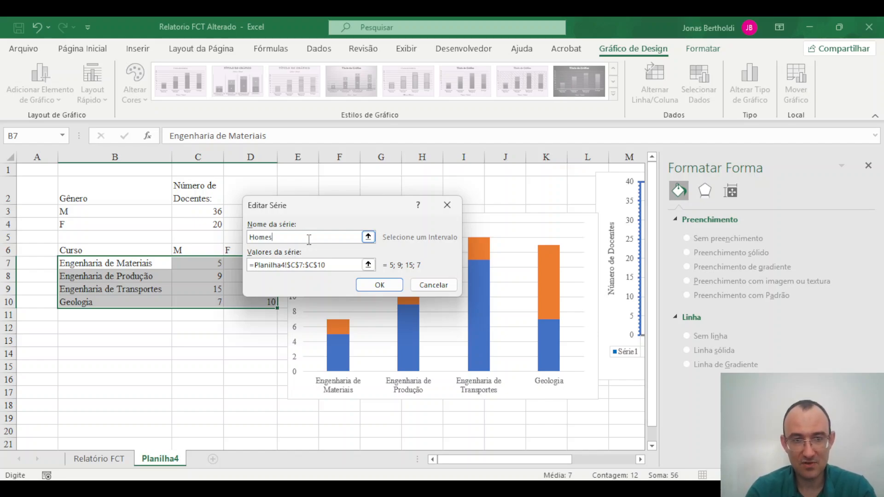
click(379, 286)
Step: Rename the series Série2 as Mulheres and apply the data source changes to the chart
click(217, 275)
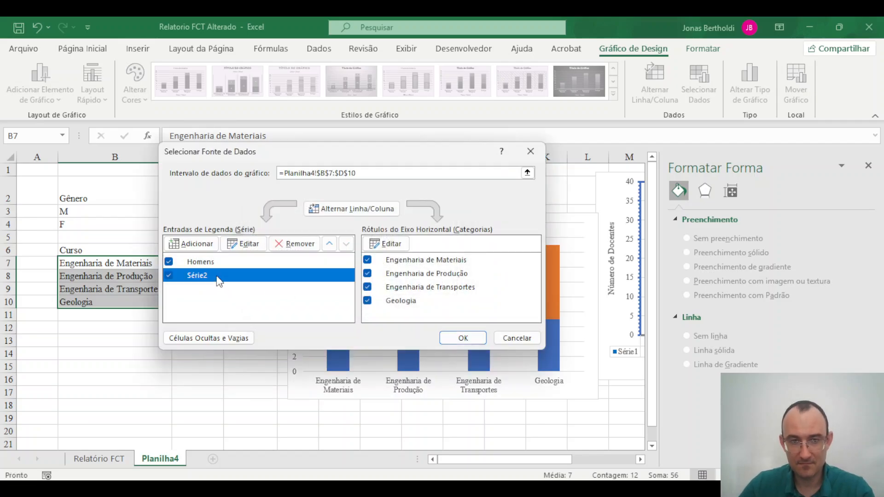
click(243, 243)
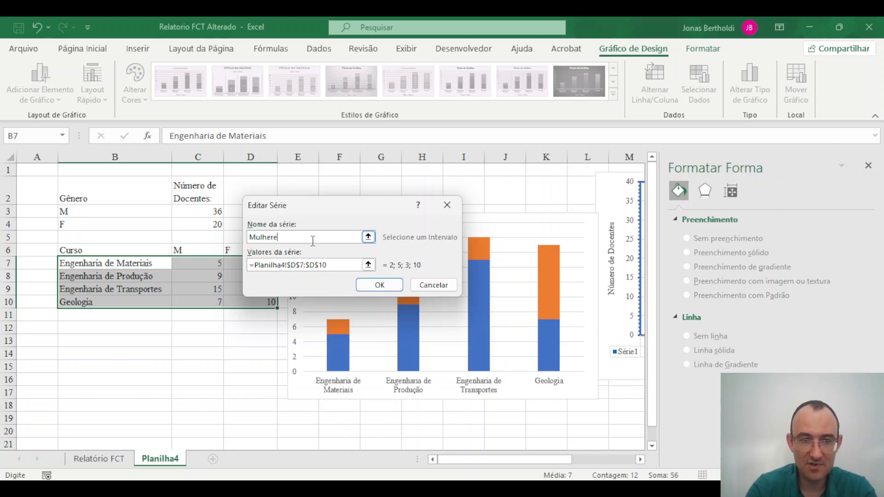
click(379, 285)
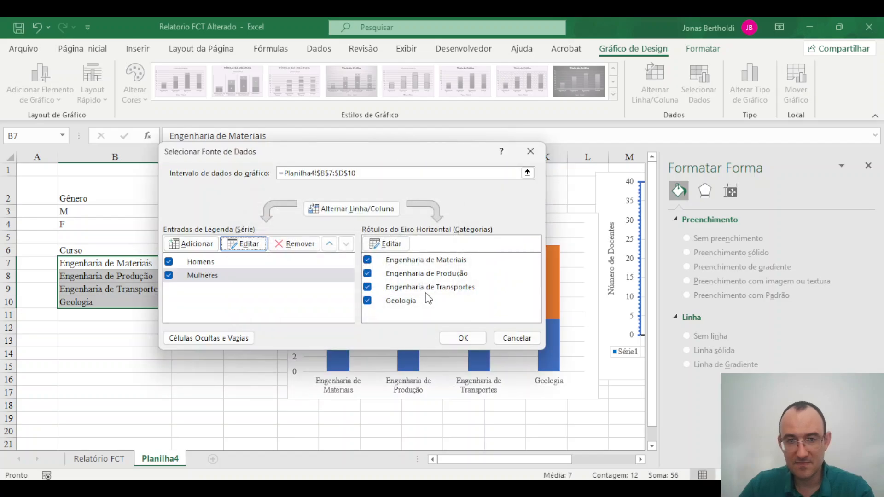
click(463, 338)
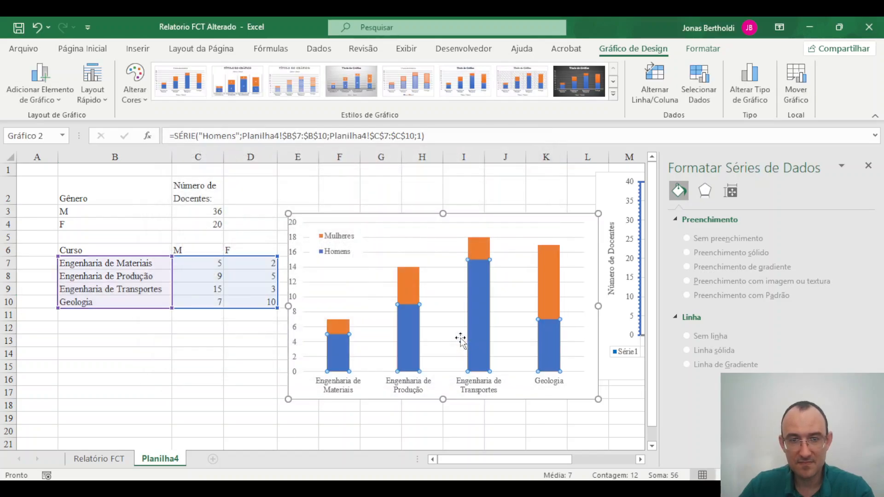
click(417, 286)
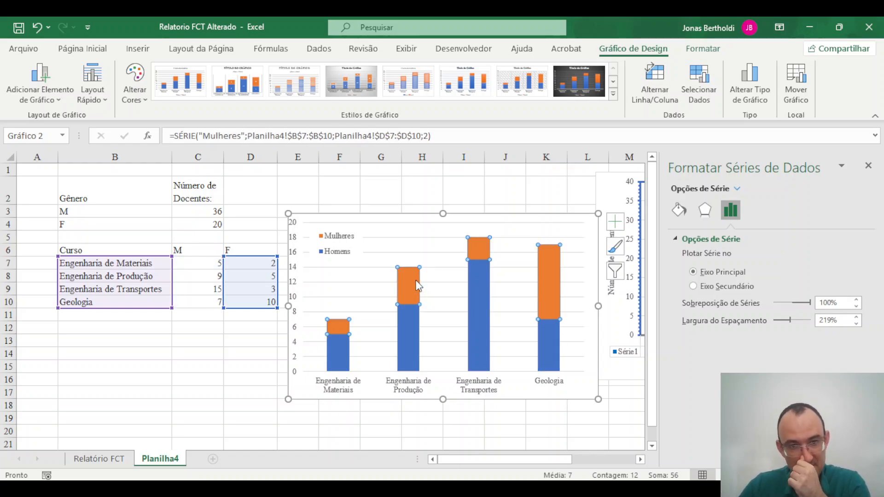
click(417, 285)
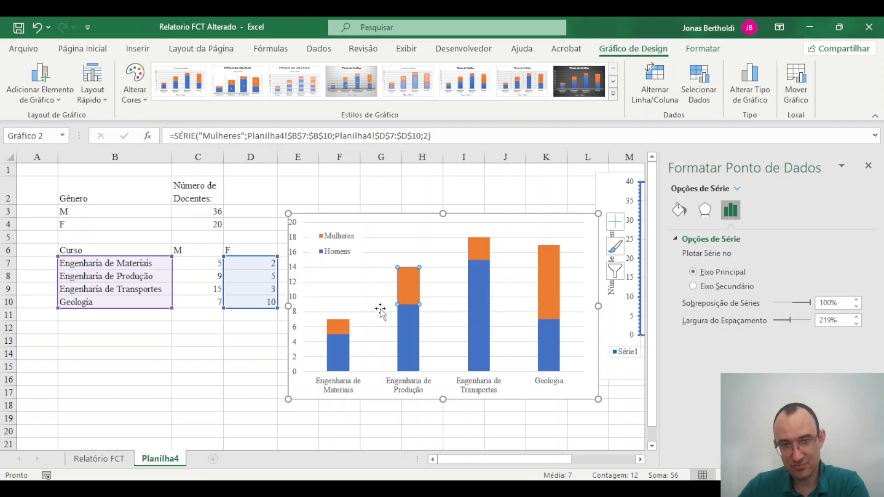
click(344, 325)
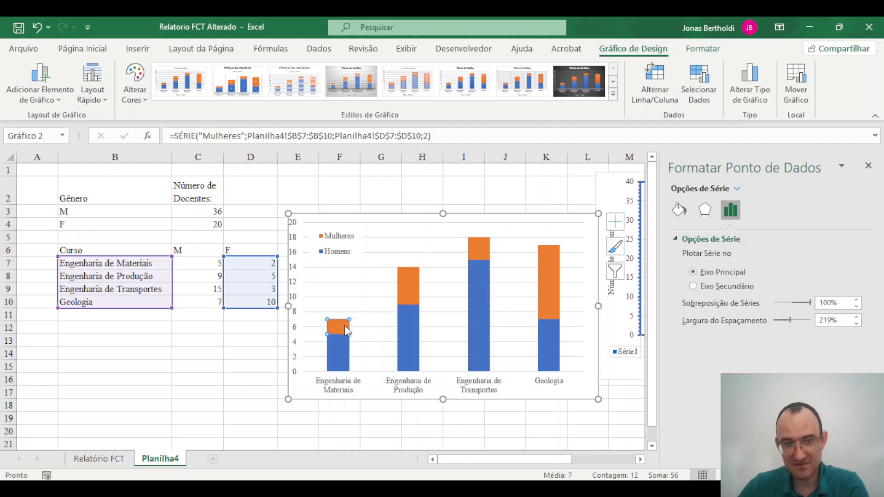
click(412, 292)
click(410, 339)
Step: Fill the whole Mulheres series of the stacked columns with the standard light blue color
click(412, 285)
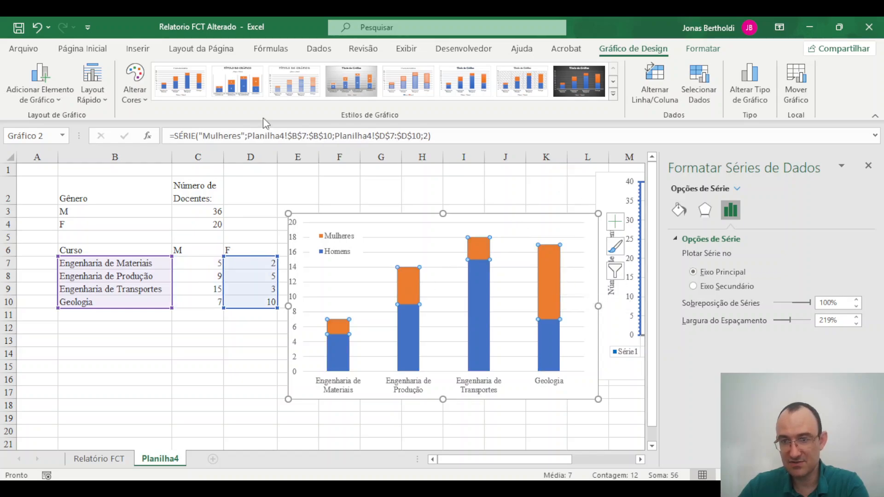
right_click(547, 277)
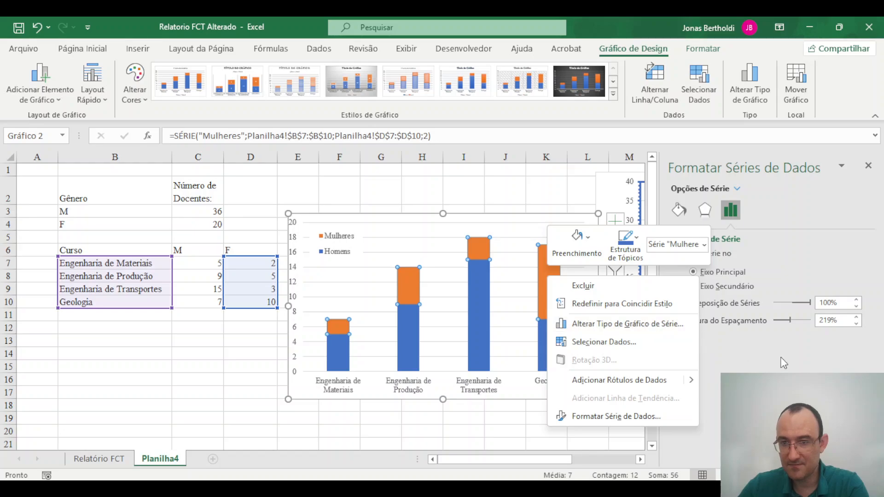
key(Escape)
click(705, 210)
click(680, 211)
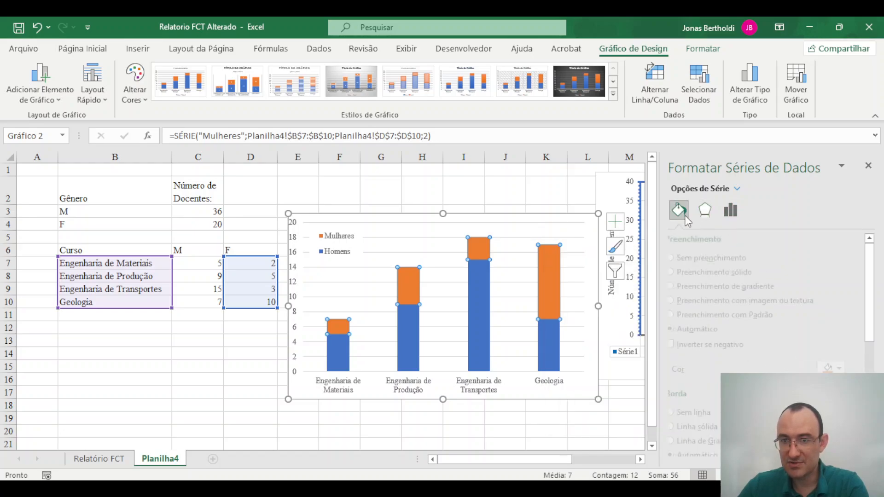
click(854, 370)
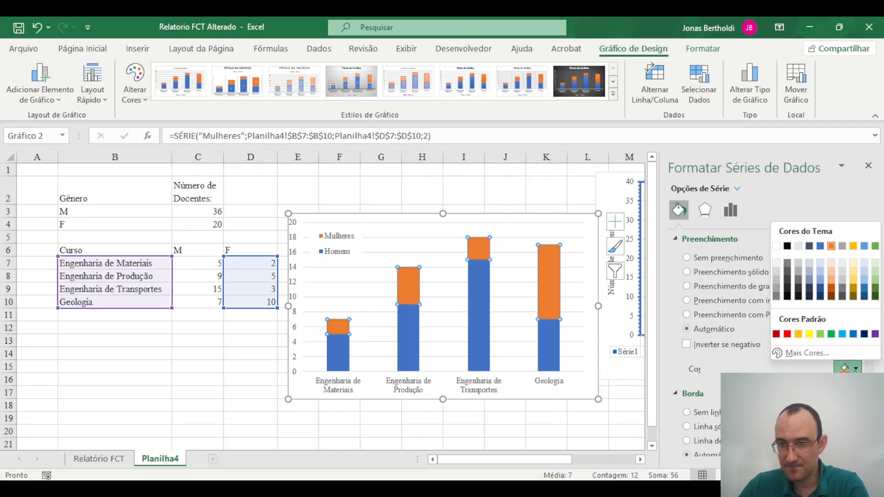
click(843, 334)
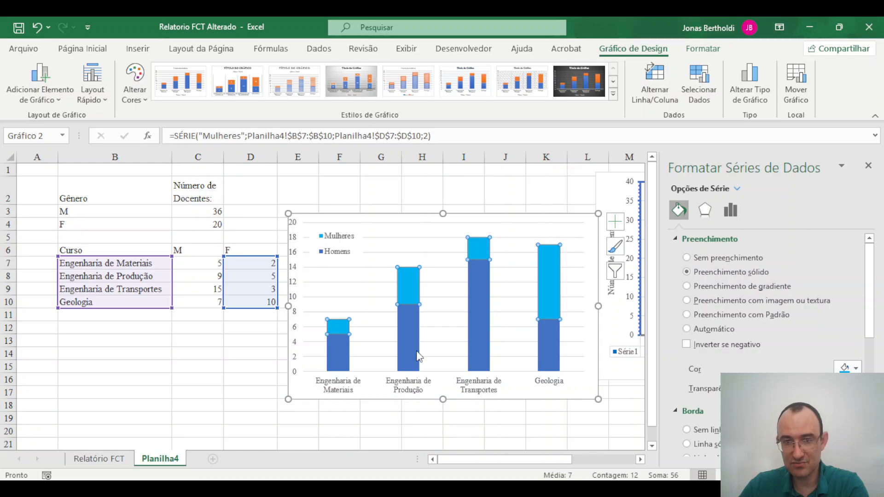
Step: Move the stacked column chart up so it starts at row 1 of the sheet
click(575, 295)
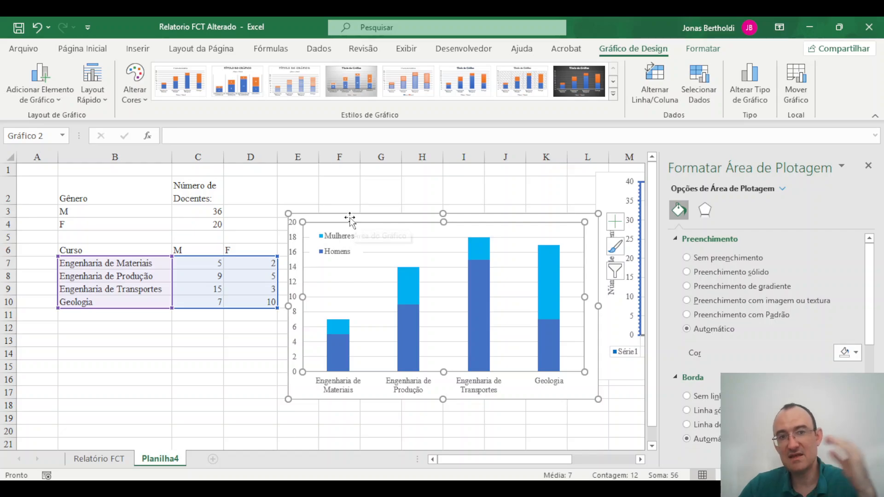
scroll(737, 288, down, 3)
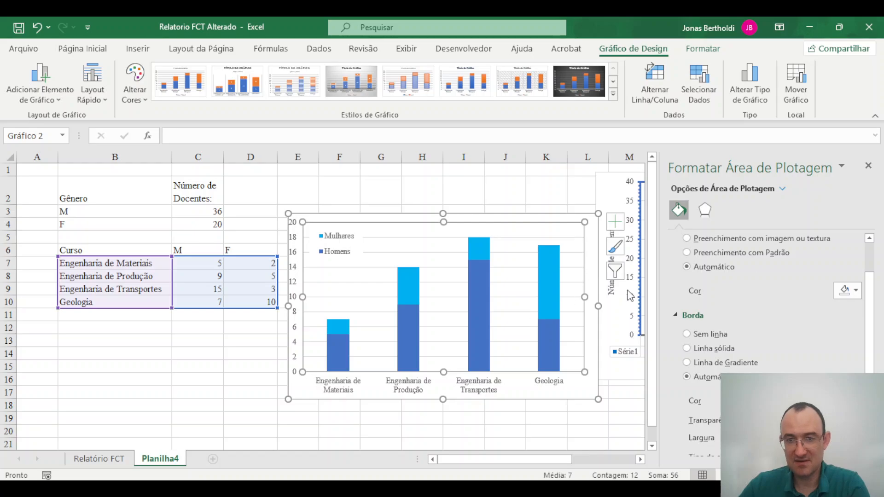
drag(493, 221, 498, 174)
mouse_move(521, 459)
mouse_down()
mouse_move(585, 458)
mouse_move(521, 446)
mouse_up()
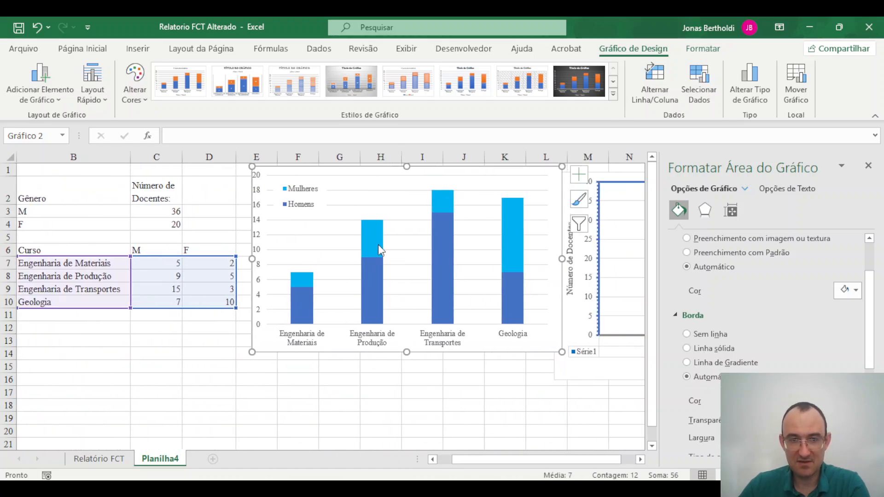
Step: Add data labels to the Mulheres series with the Centro position
click(372, 245)
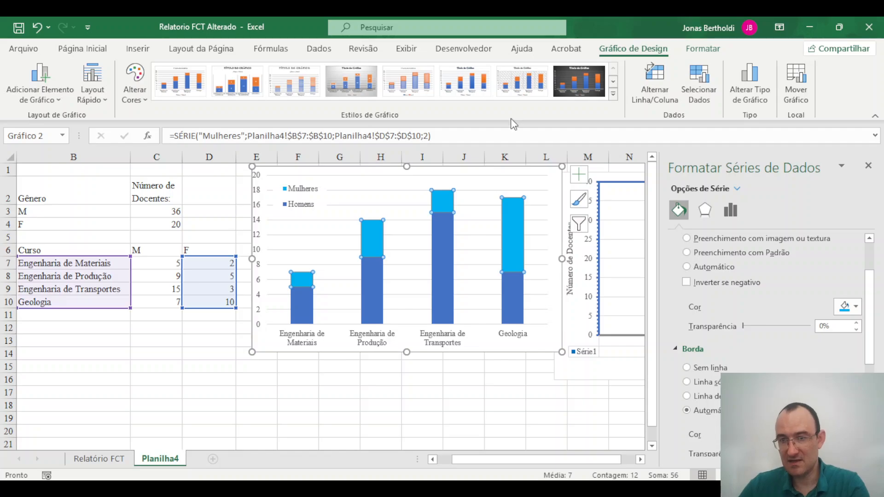
click(58, 102)
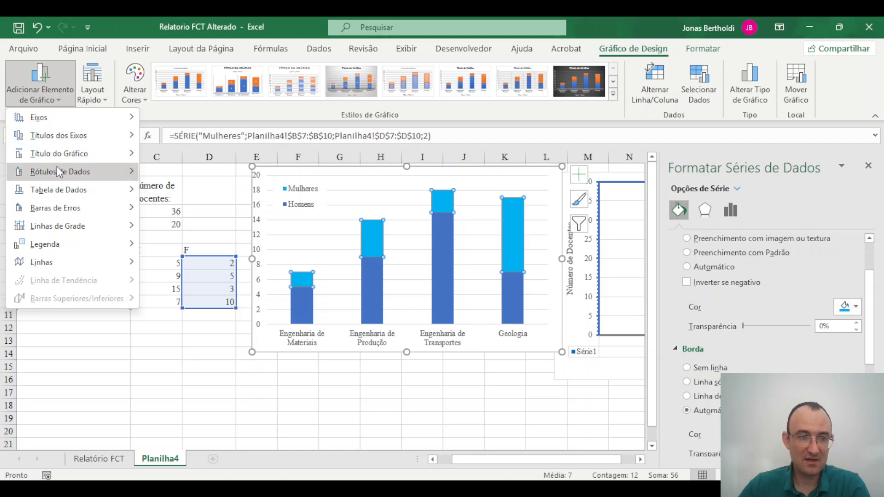
mouse_move(55, 187)
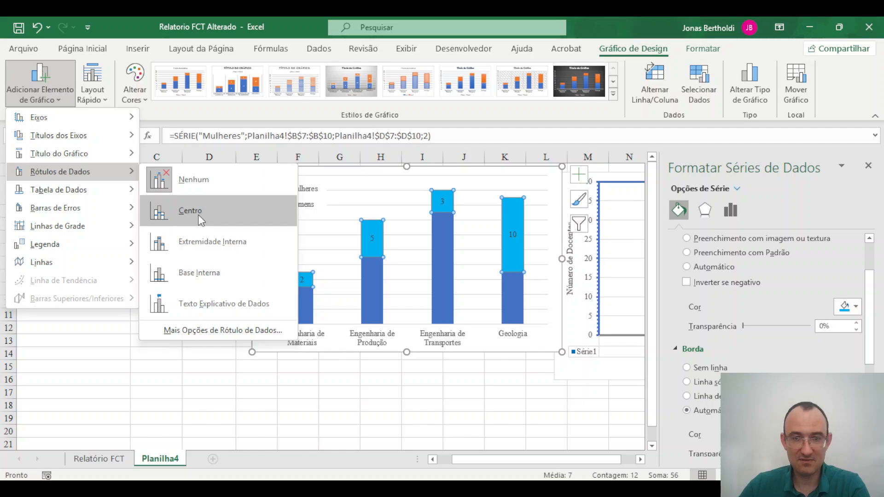
click(199, 215)
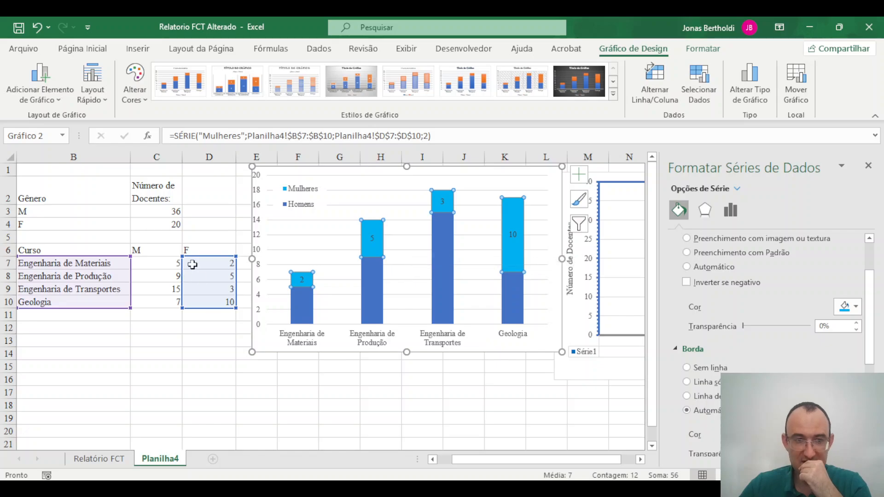
Step: Add data labels to the Homens series with the Base Interna position
click(304, 314)
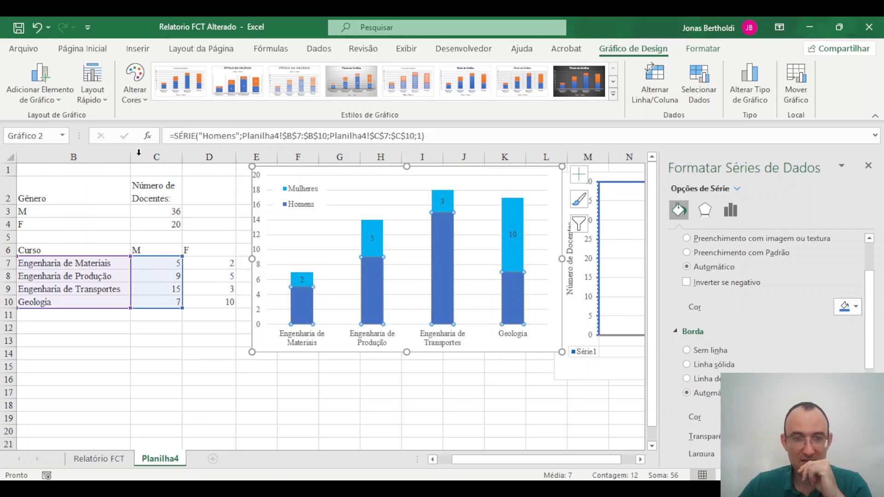
click(42, 93)
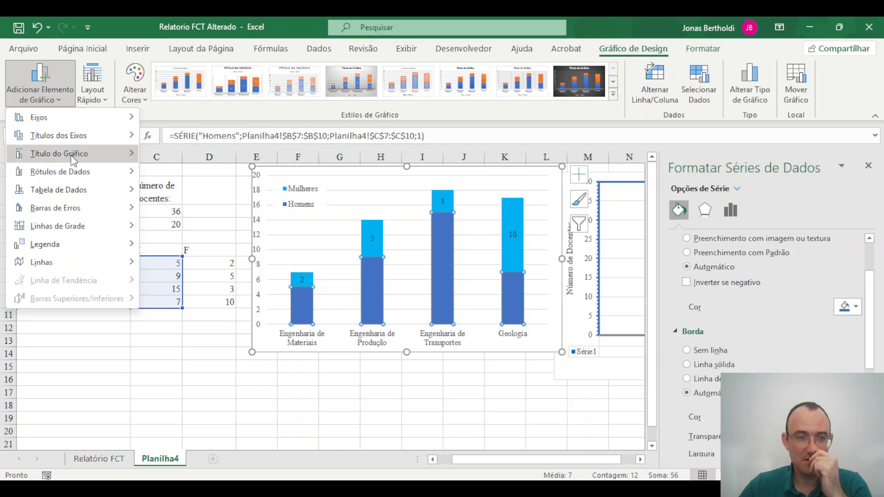
mouse_move(73, 173)
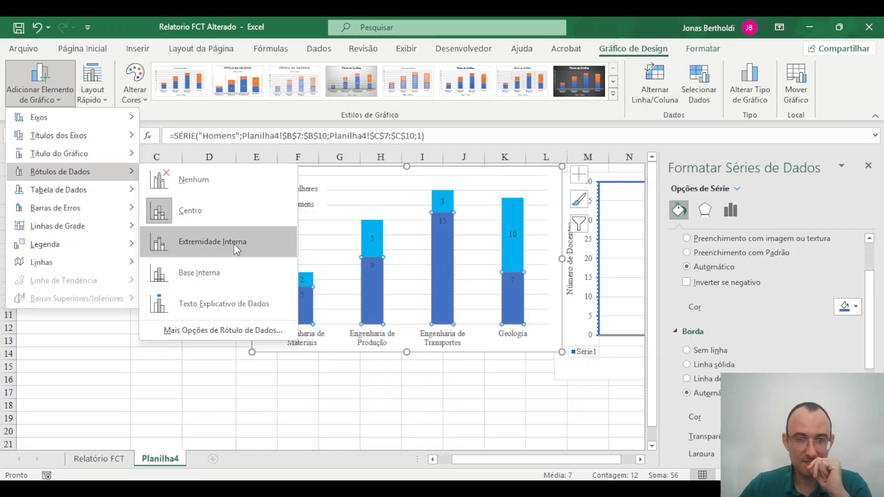
click(233, 266)
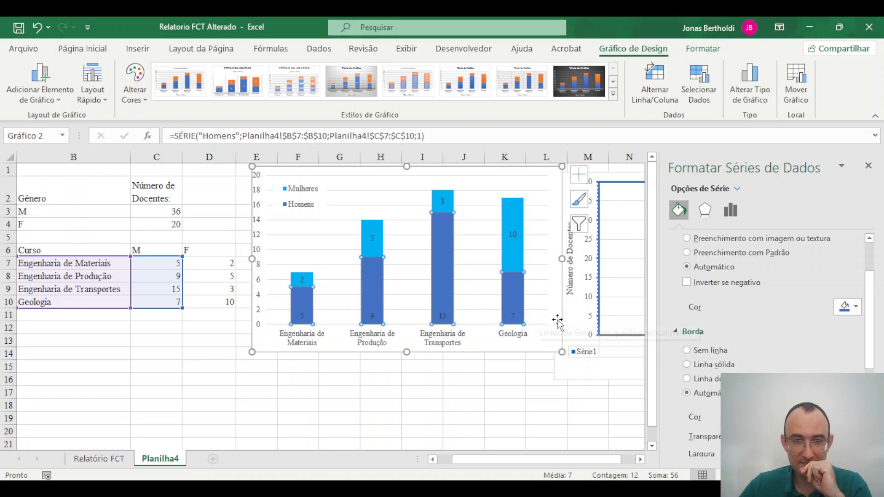
Step: Add a data table with the Nenhum Código de Legenda option and shift the legend off the vertical axis values
click(338, 234)
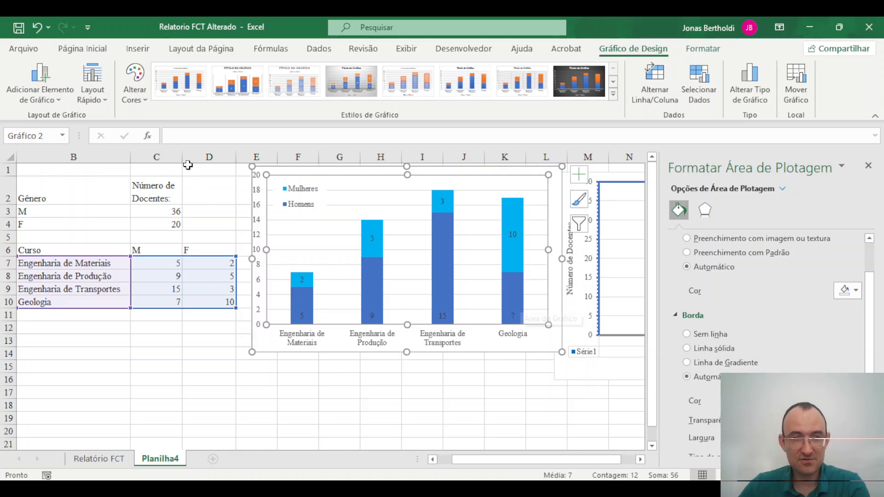
click(52, 89)
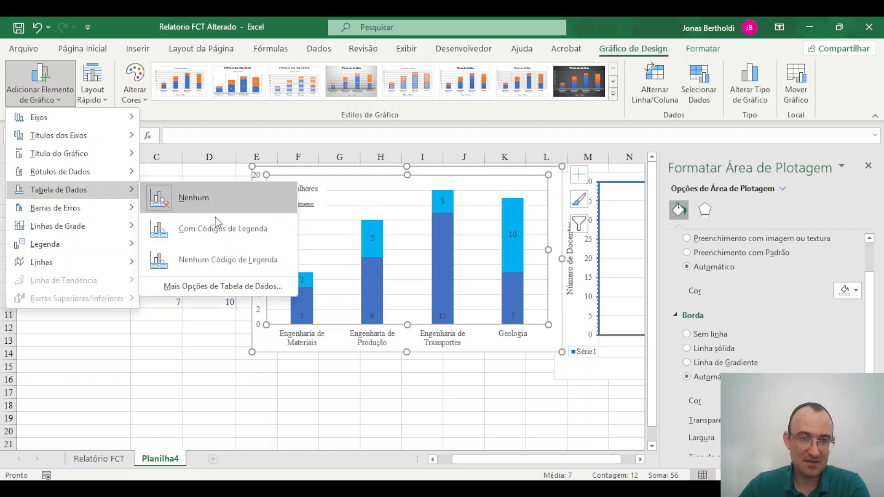
click(217, 261)
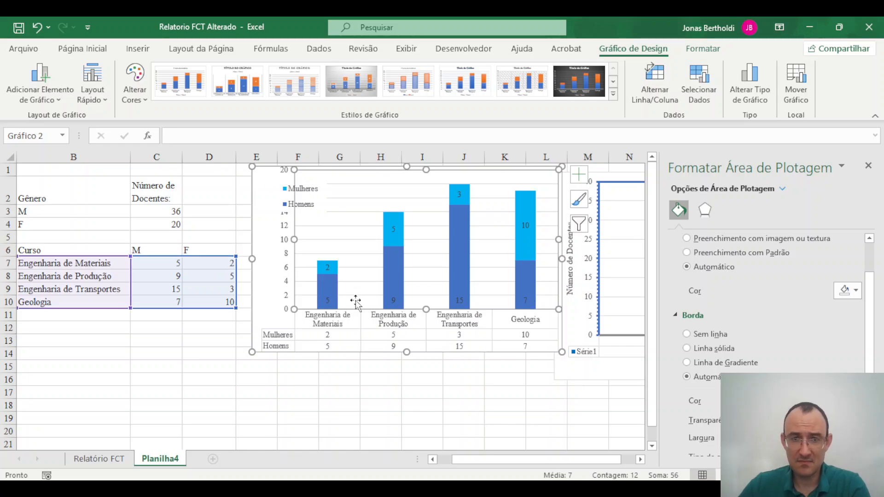
click(326, 206)
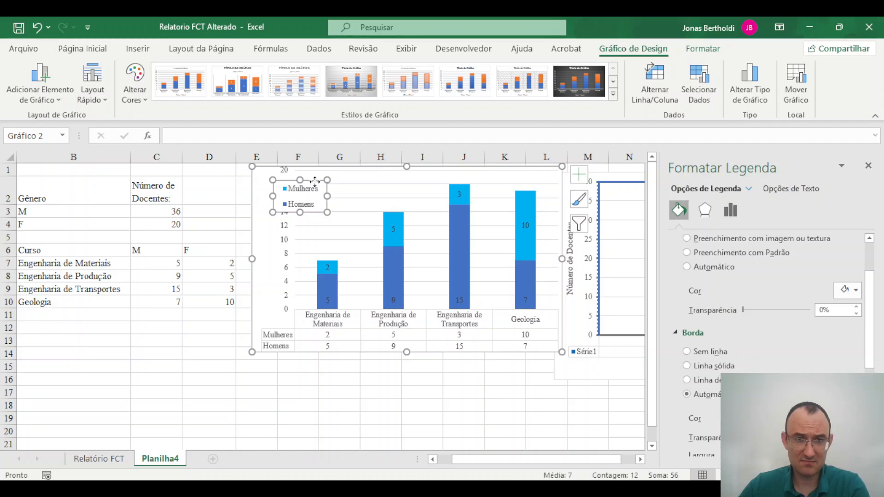
drag(315, 181, 346, 175)
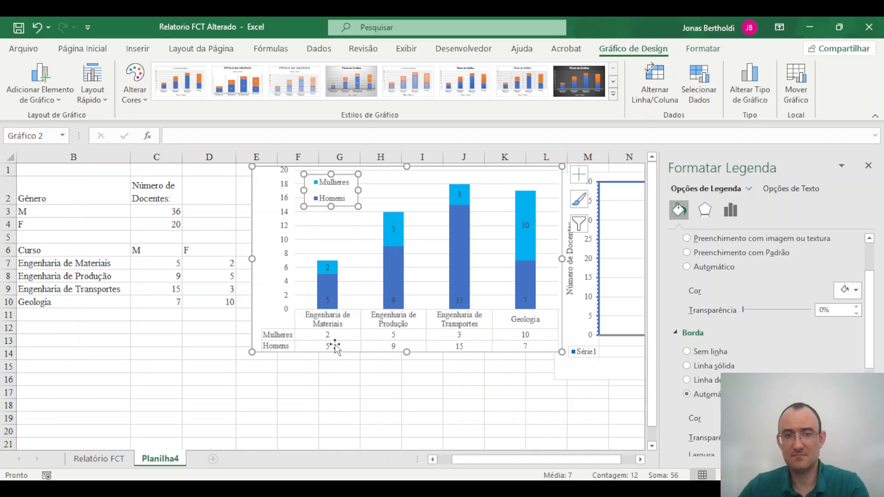
Step: Delete the data labels of both the Mulheres and Homens series
click(326, 268)
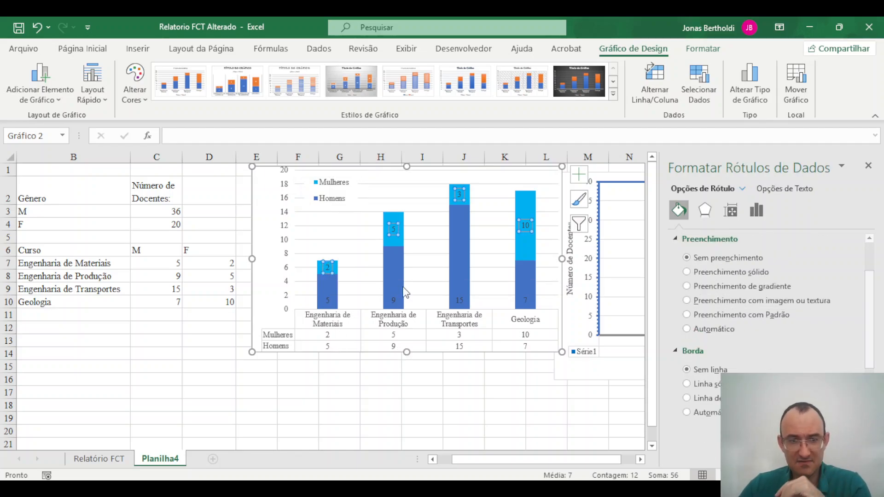
key(Delete)
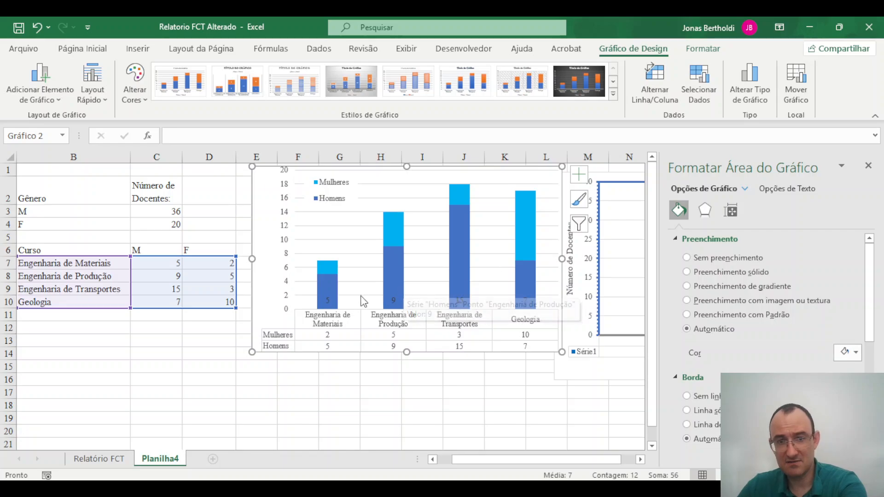
click(327, 300)
key(Delete)
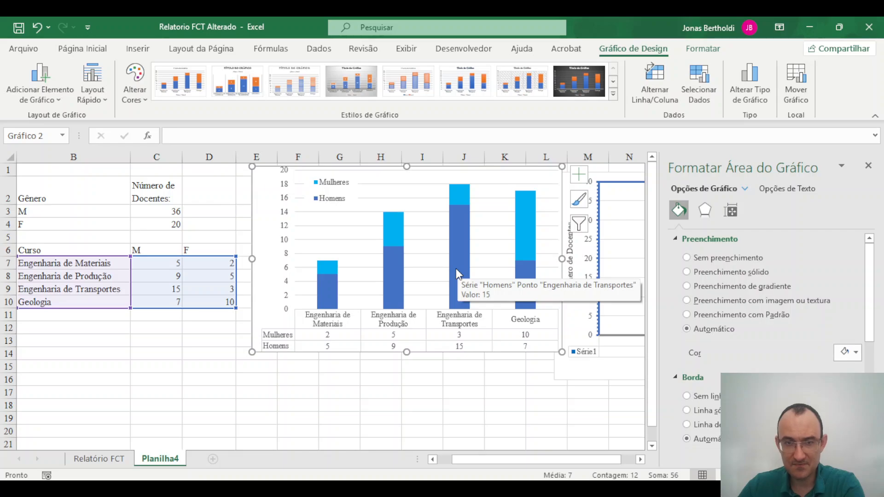
Step: Change the chart type to Coluna 100% Empilhada, keeping the courses as categories
click(467, 257)
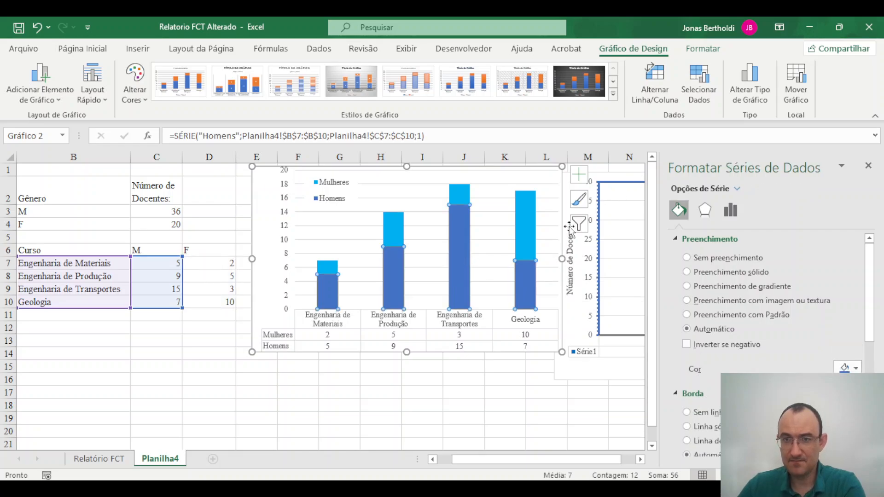
click(742, 104)
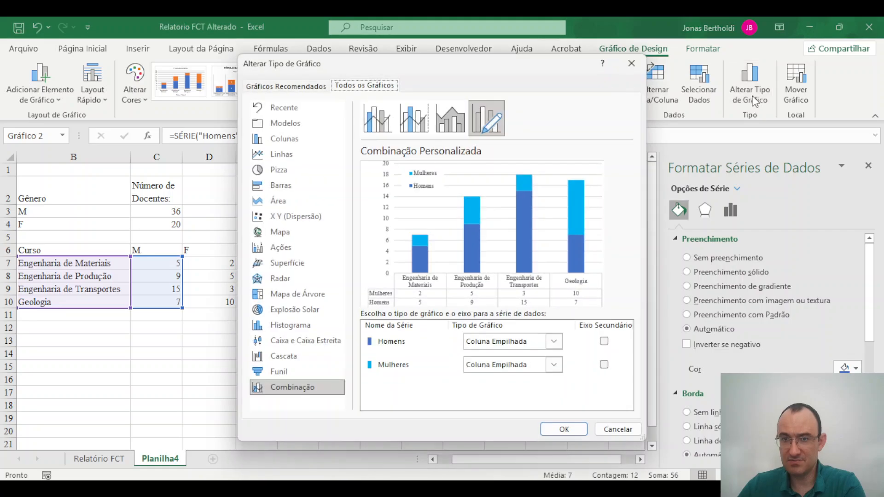
click(283, 139)
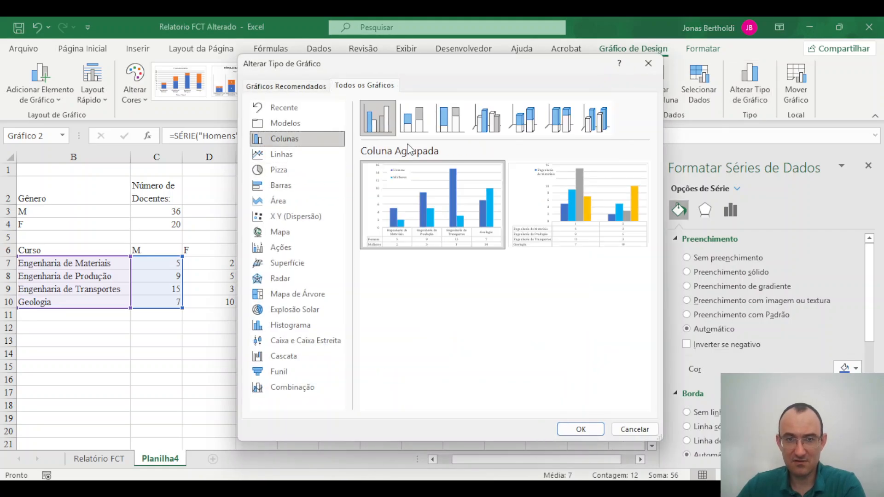
click(449, 124)
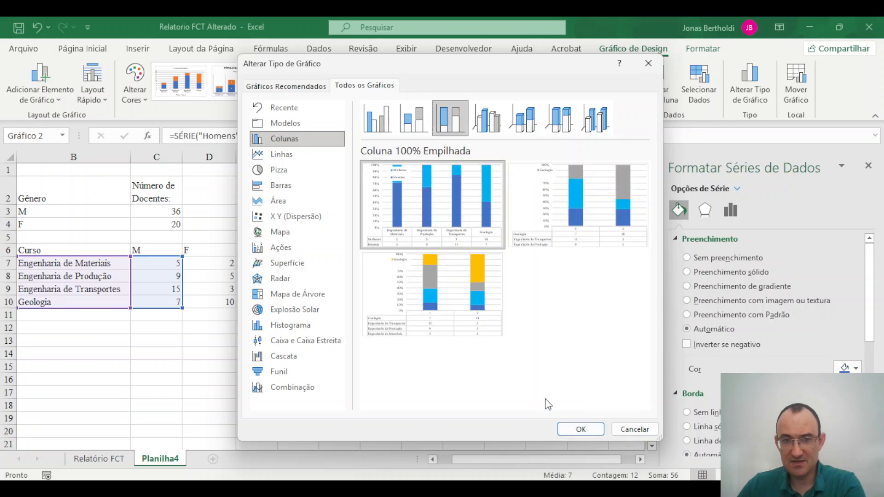
mouse_move(437, 225)
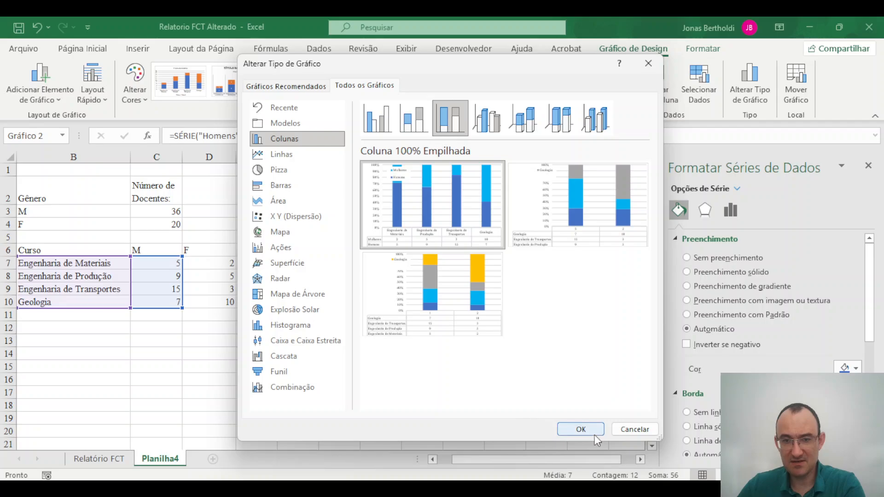
click(581, 430)
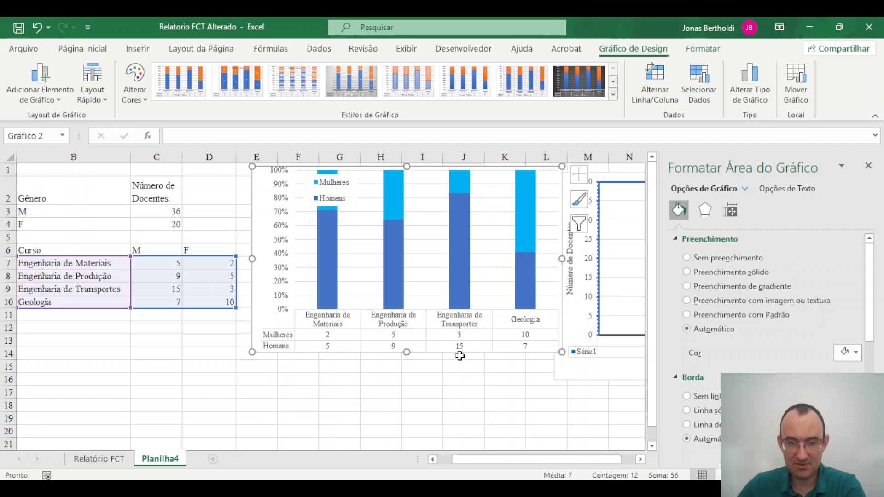
Step: Move the chart down to start at row 4 and place the legend between the Engenharia de Materiais and Engenharia de Produção columns
drag(460, 355, 458, 410)
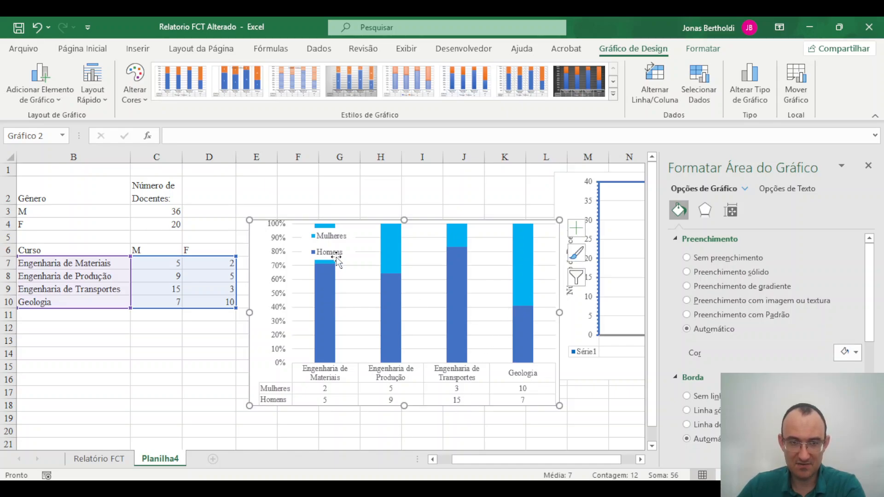
drag(338, 260, 356, 324)
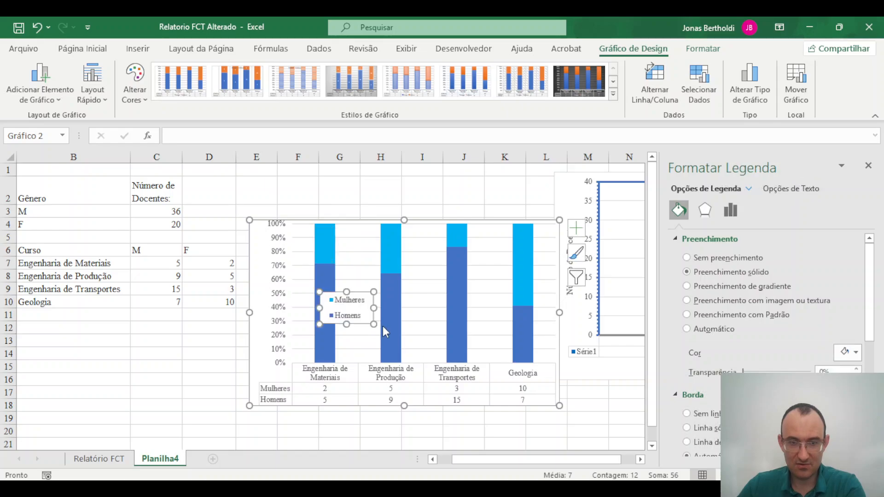
Step: Examine the chart styles, the colorful and monochromatic palettes, and the chart elements available for the 100% stacked column chart
click(350, 316)
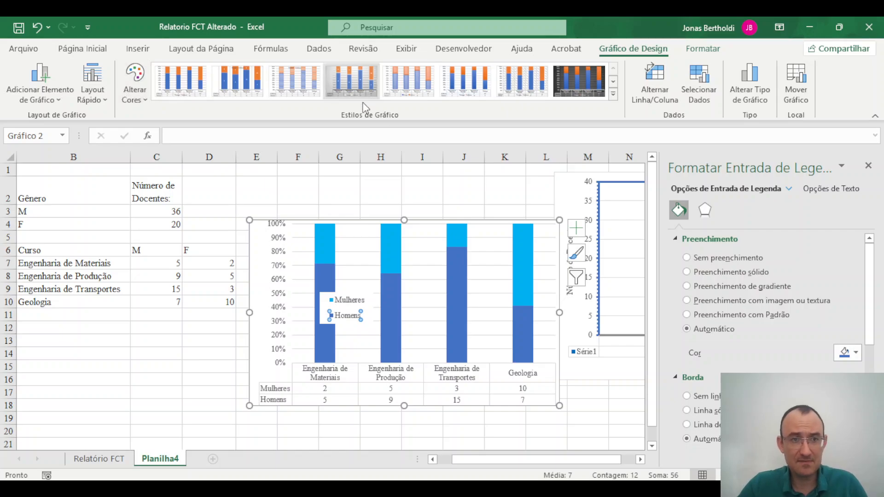
click(613, 94)
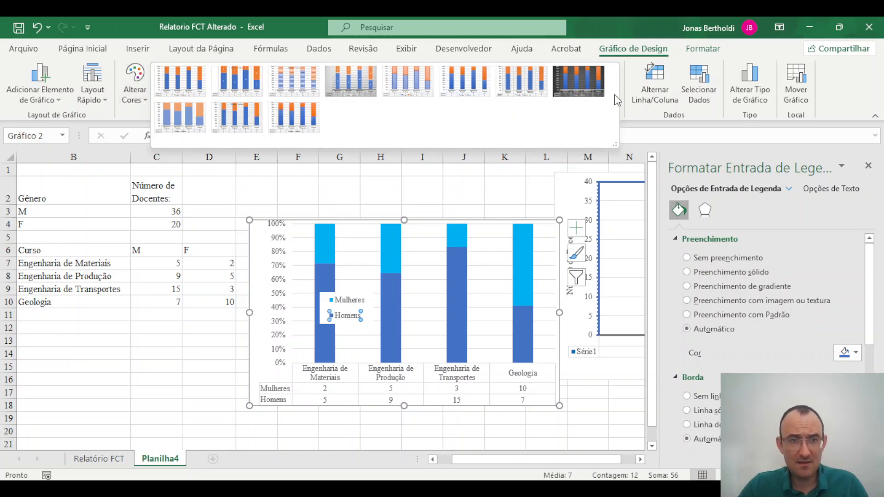
click(114, 90)
click(130, 94)
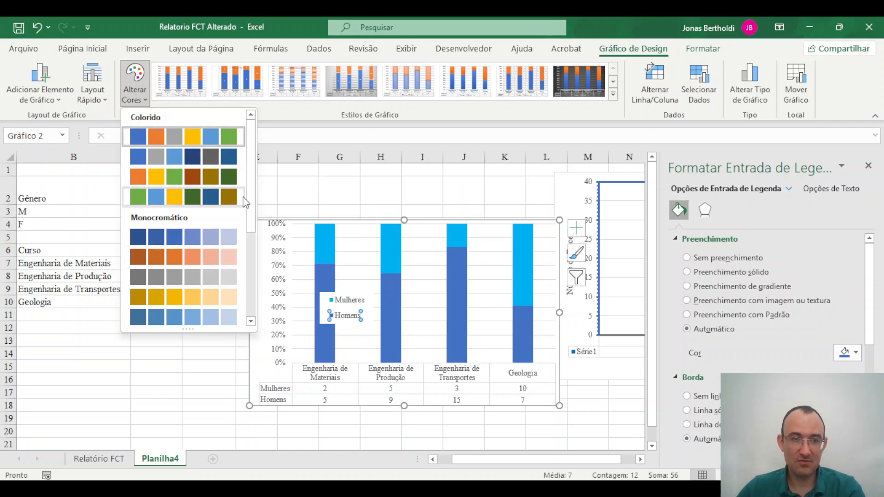
drag(247, 205, 249, 157)
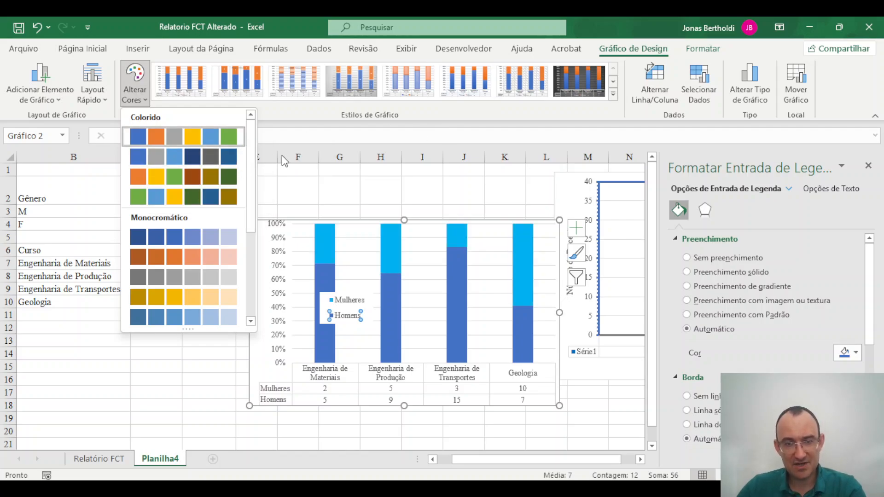
drag(251, 162, 254, 279)
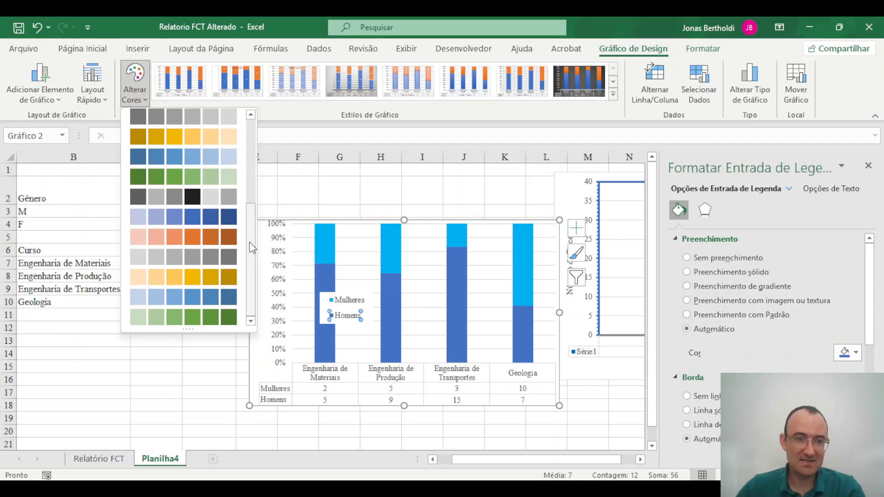
drag(251, 234, 236, 152)
click(62, 101)
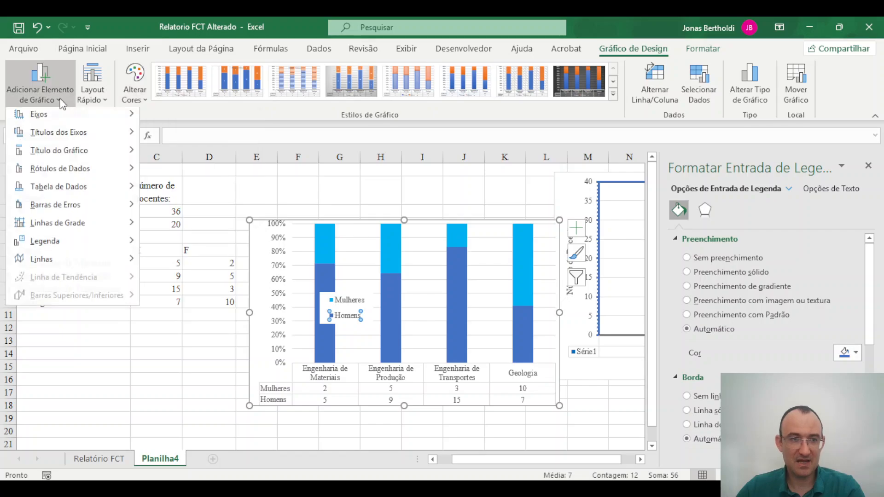